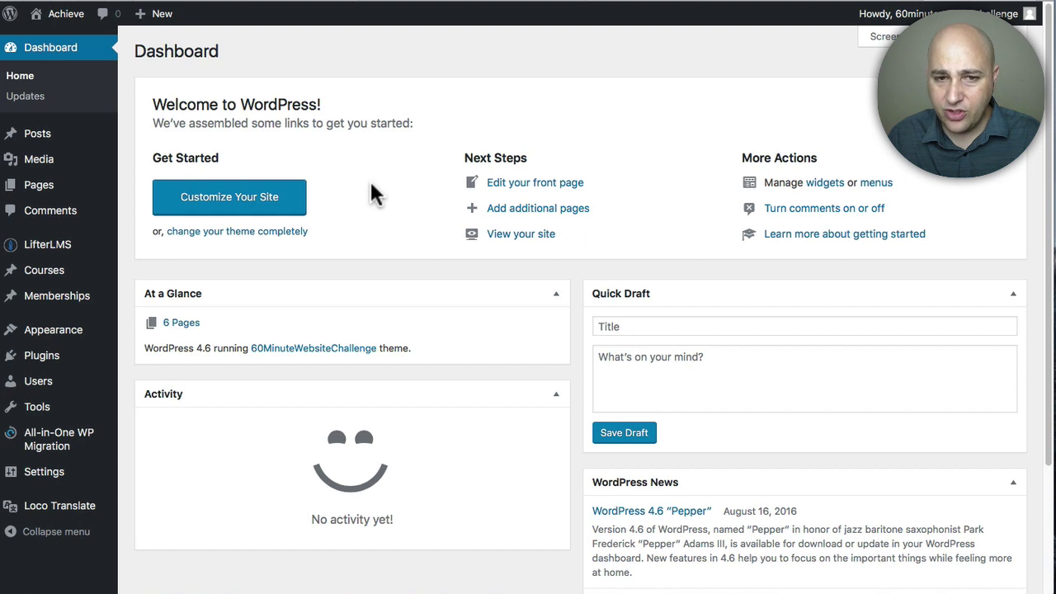
Open the site's General Settings and look at the Site Language option
mouse_move(31, 473)
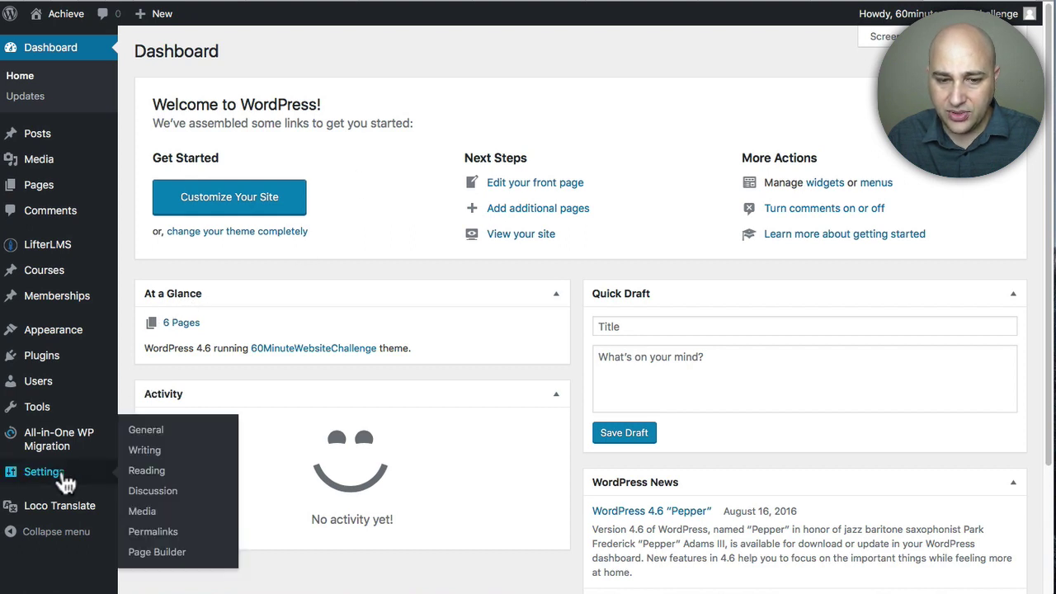
left_click(145, 430)
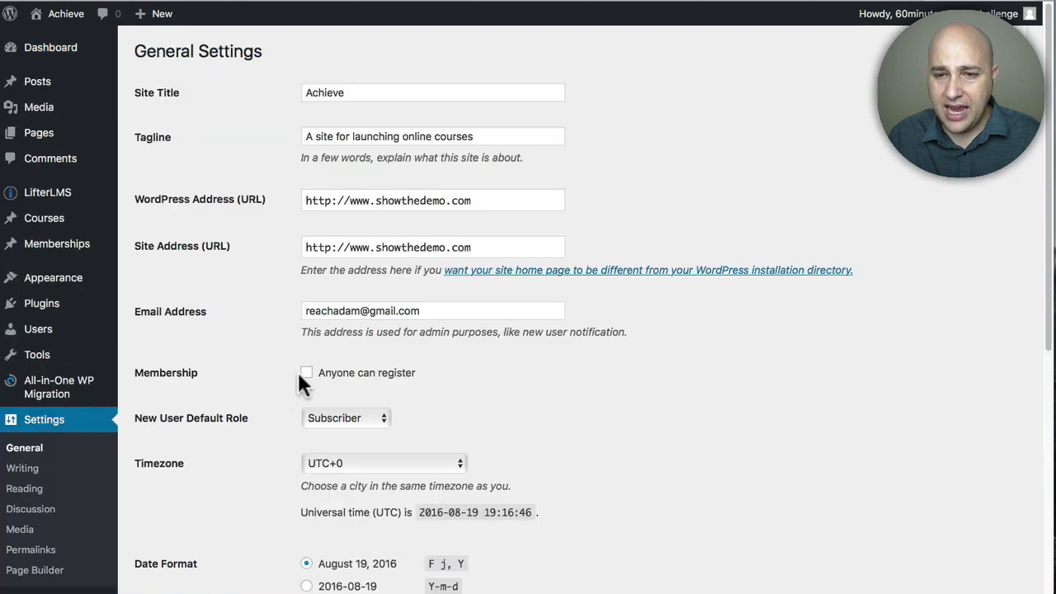
scroll(297, 375, "down", 10)
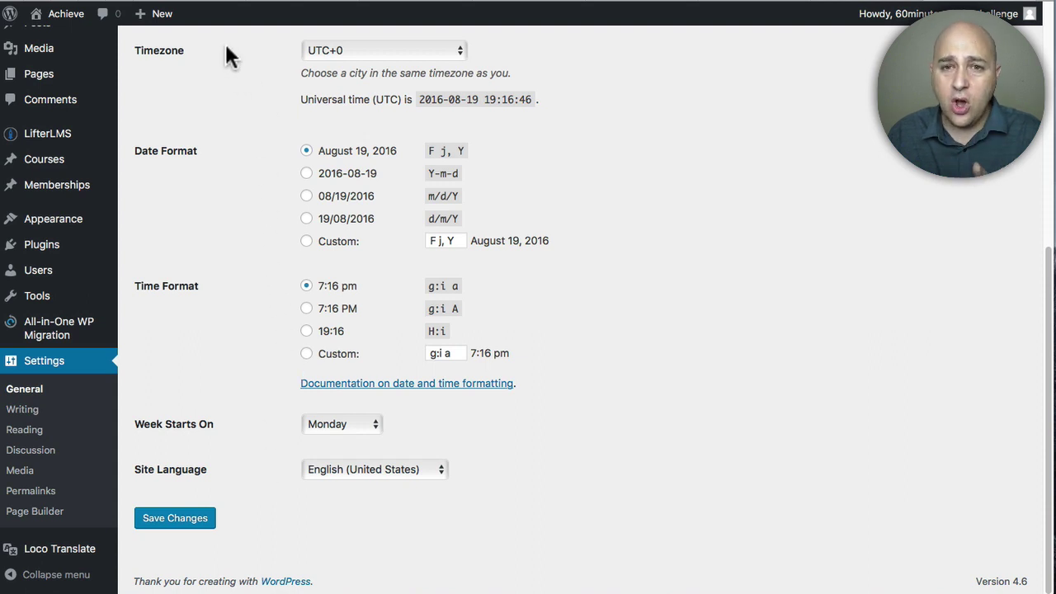
Switch to the Translate WordPress handbook and look over the Getting Started section of its GlotPress page
key("ctrl+Tab")
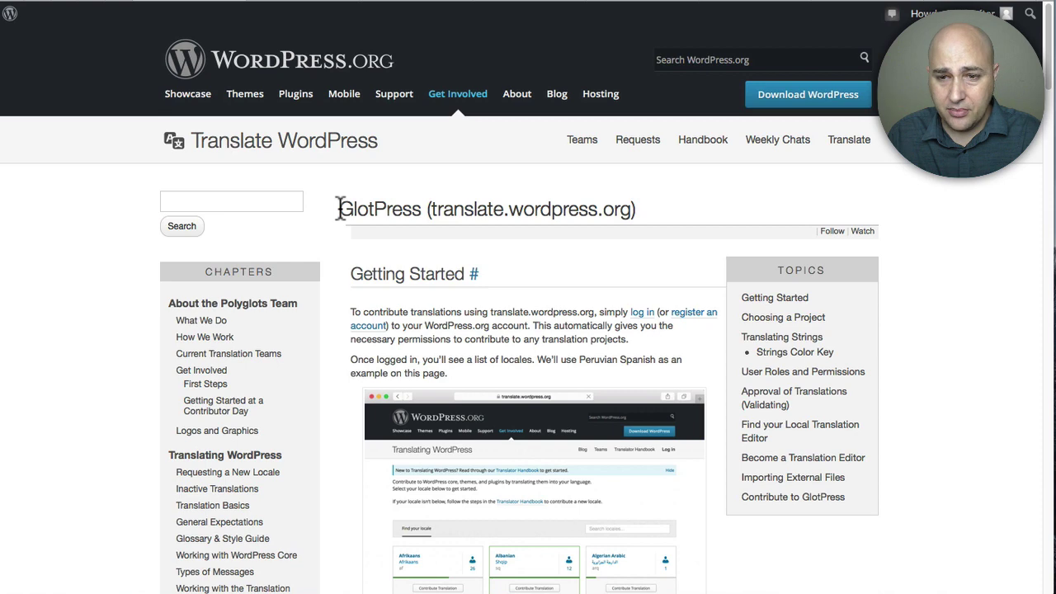
scroll(446, 212, "down", 2)
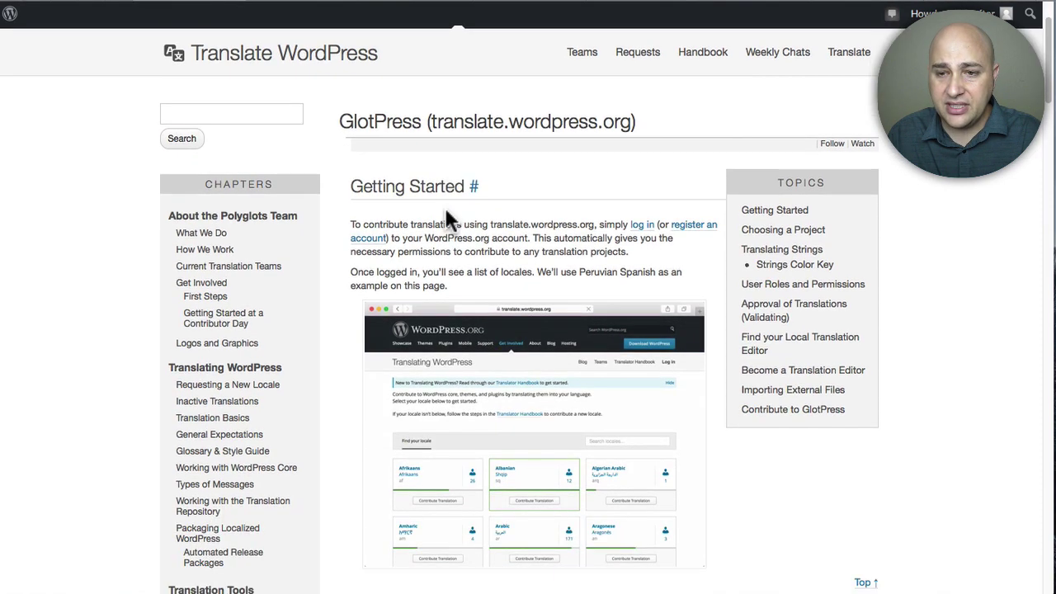
scroll(447, 212, "up", 2)
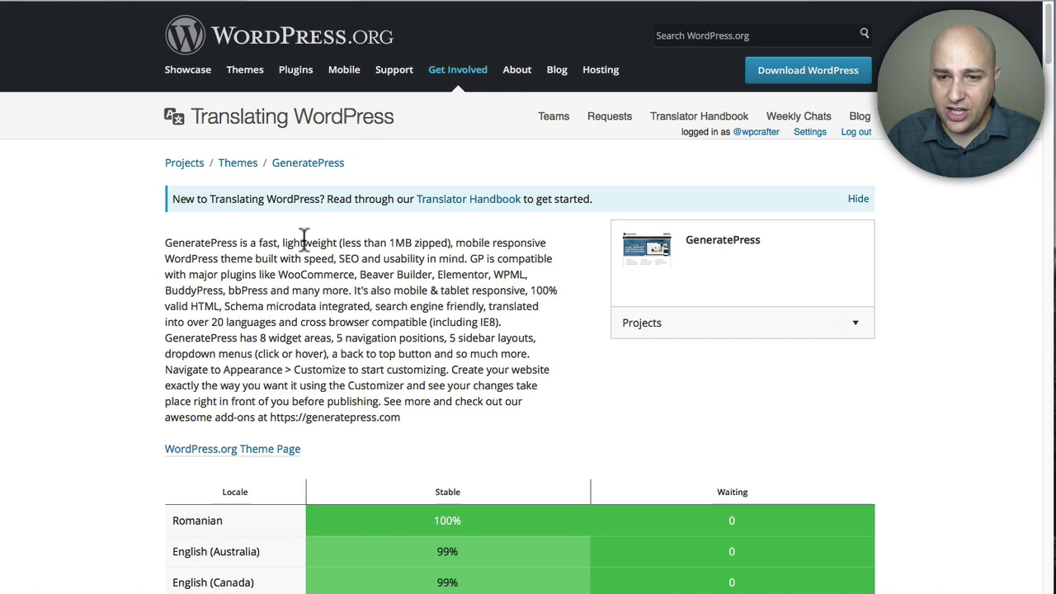
Examine the GeneratePress theme's translation table on WordPress.org, comparing stable percentages and waiting strings across the locales
scroll(297, 243, "down", 3)
scroll(298, 243, "down", 3)
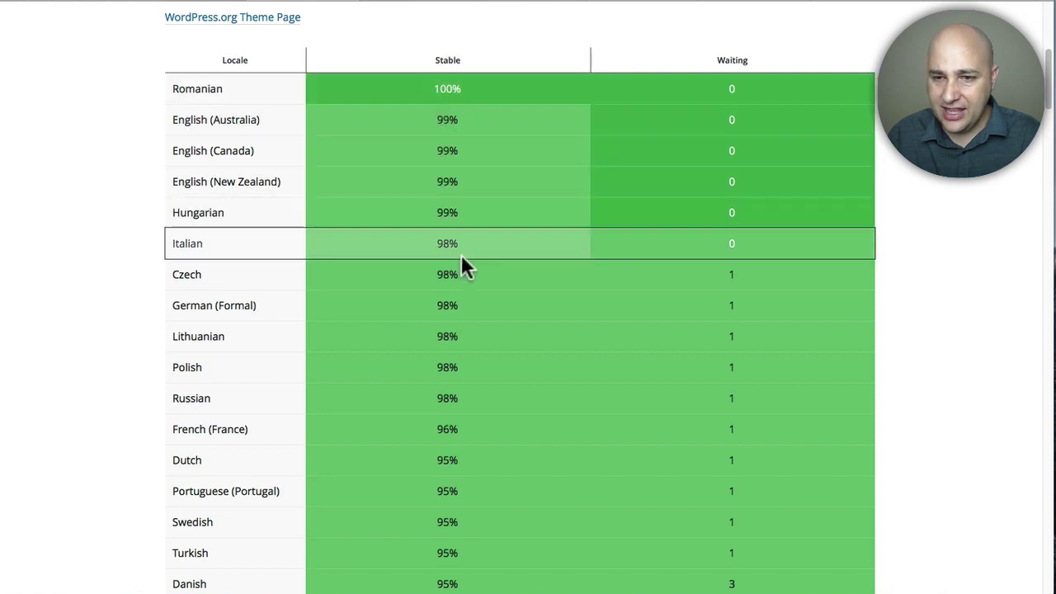
scroll(461, 251, "down", 5)
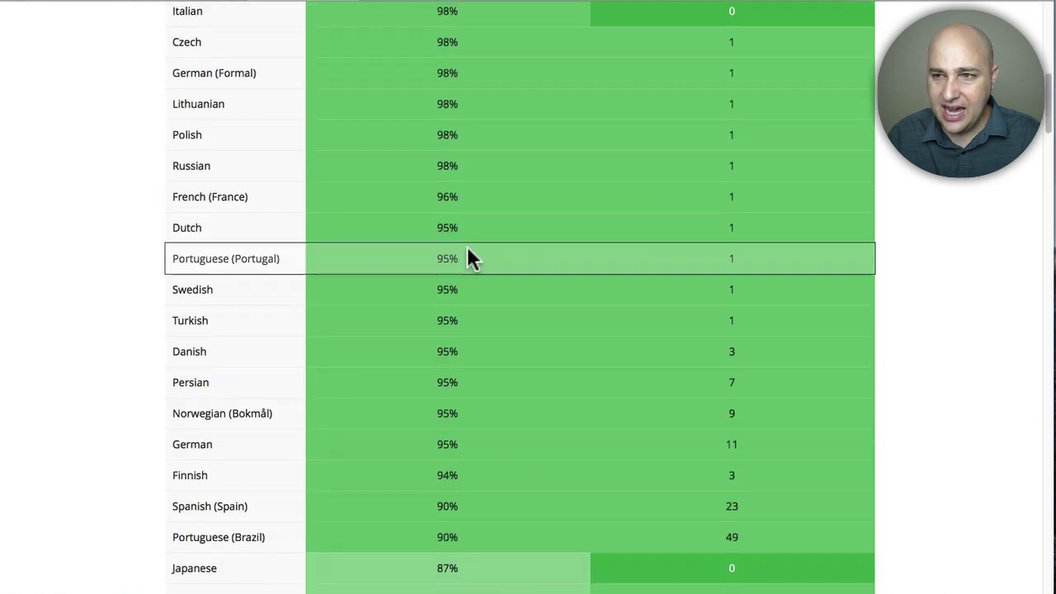
scroll(467, 246, "up", 10)
scroll(743, 235, "down", 3)
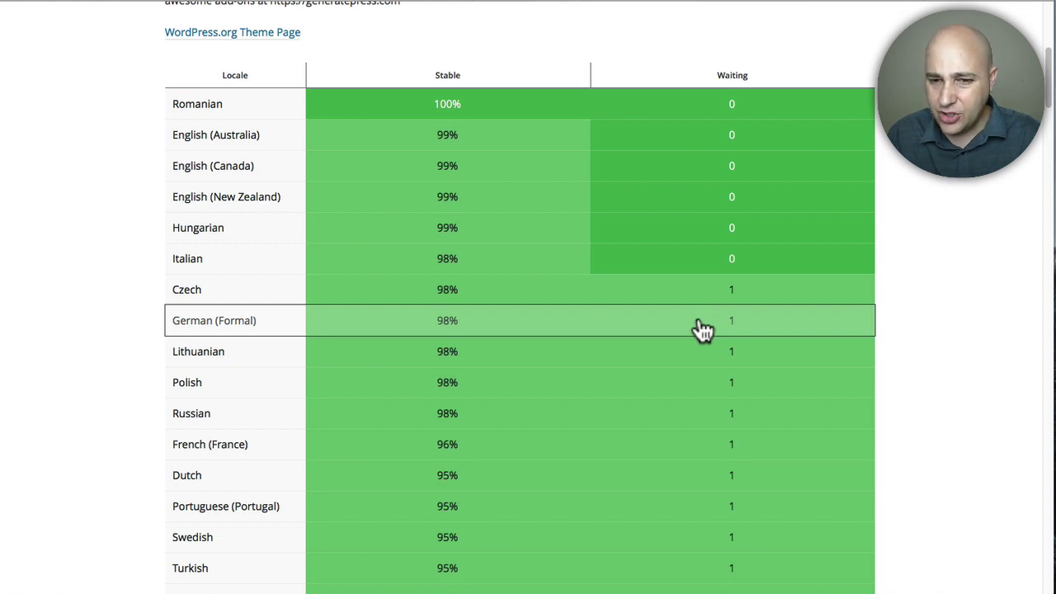
scroll(573, 330, "down", 1)
scroll(569, 320, "down", 8)
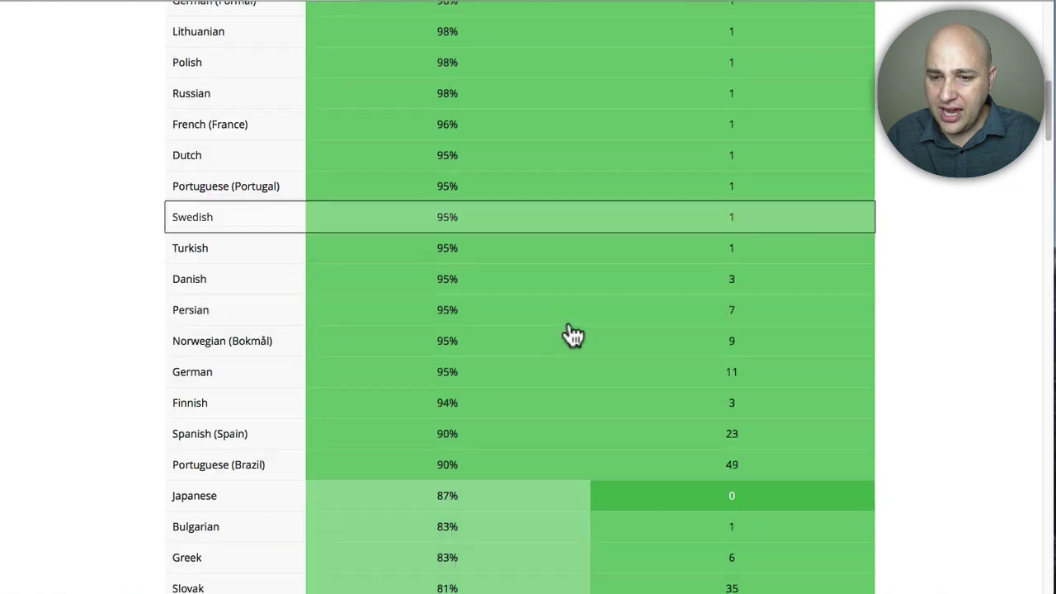
scroll(574, 331, "down", 10)
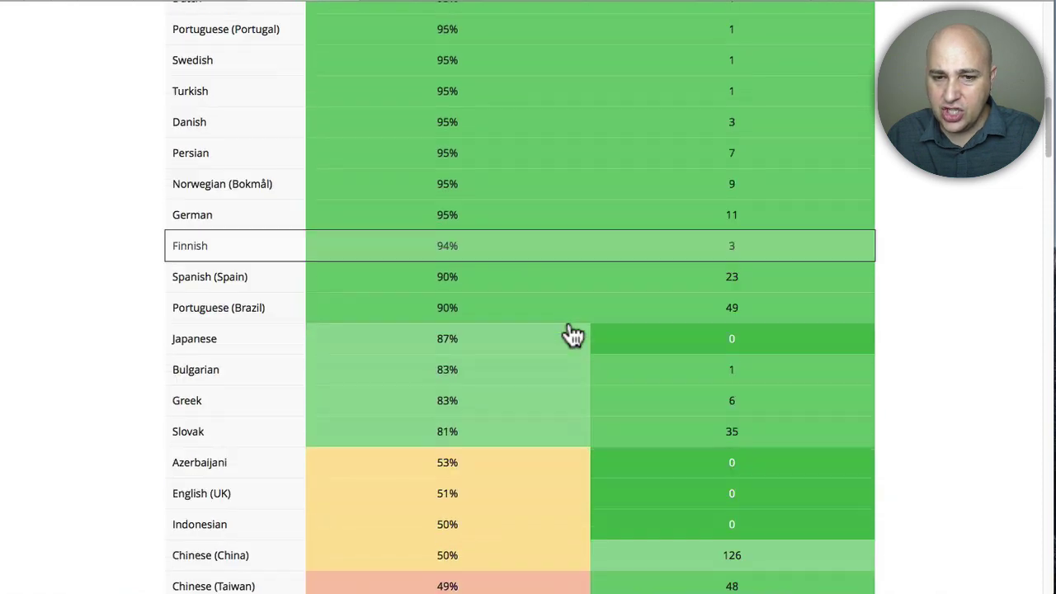
scroll(573, 334, "down", 16)
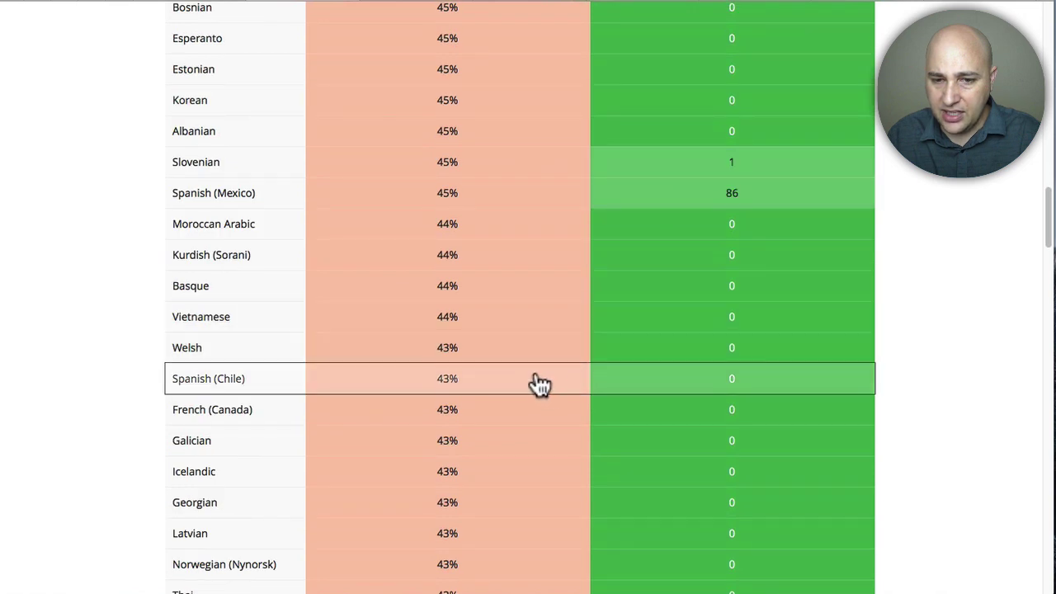
scroll(509, 405, "down", 5)
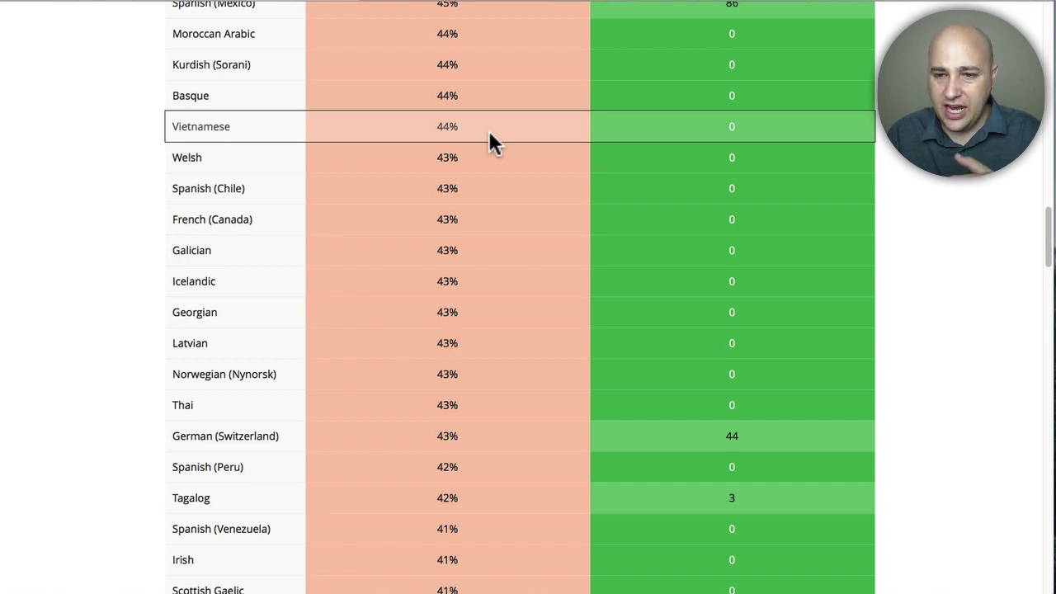
scroll(489, 132, "down", 7)
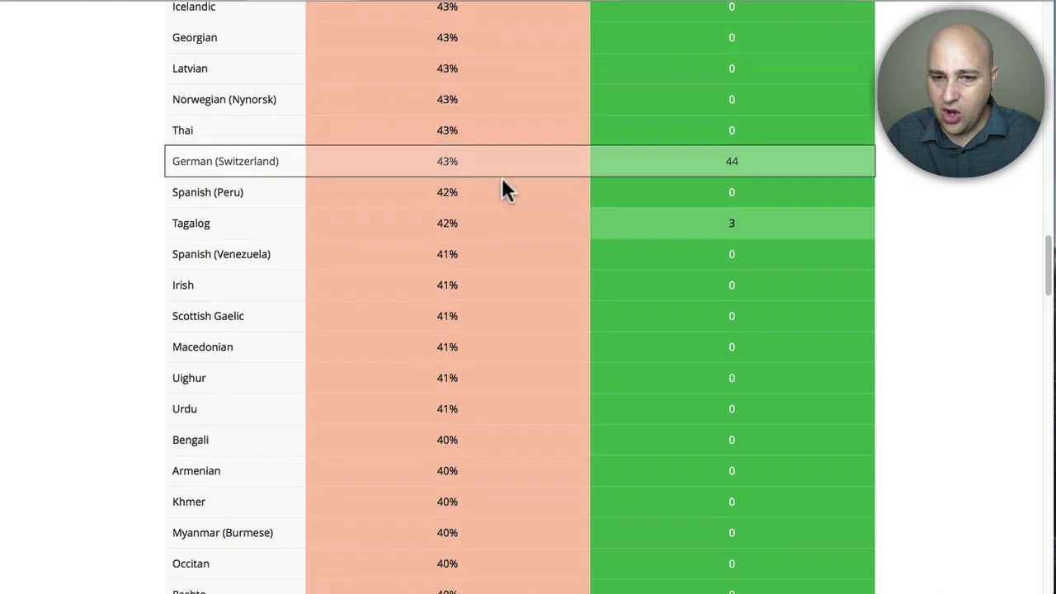
scroll(504, 180, "down", 20)
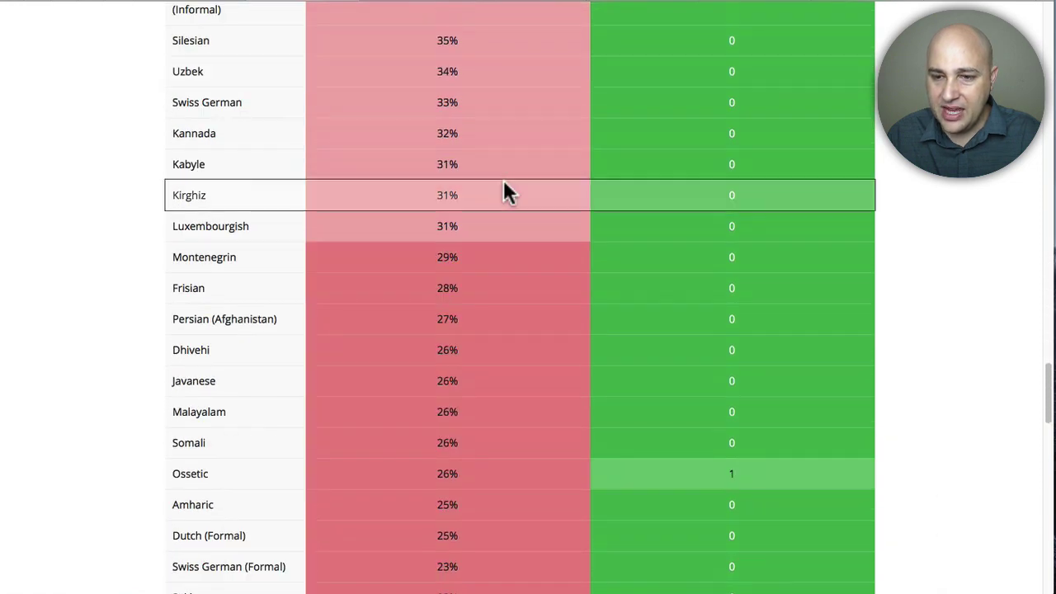
scroll(504, 190, "up", 20)
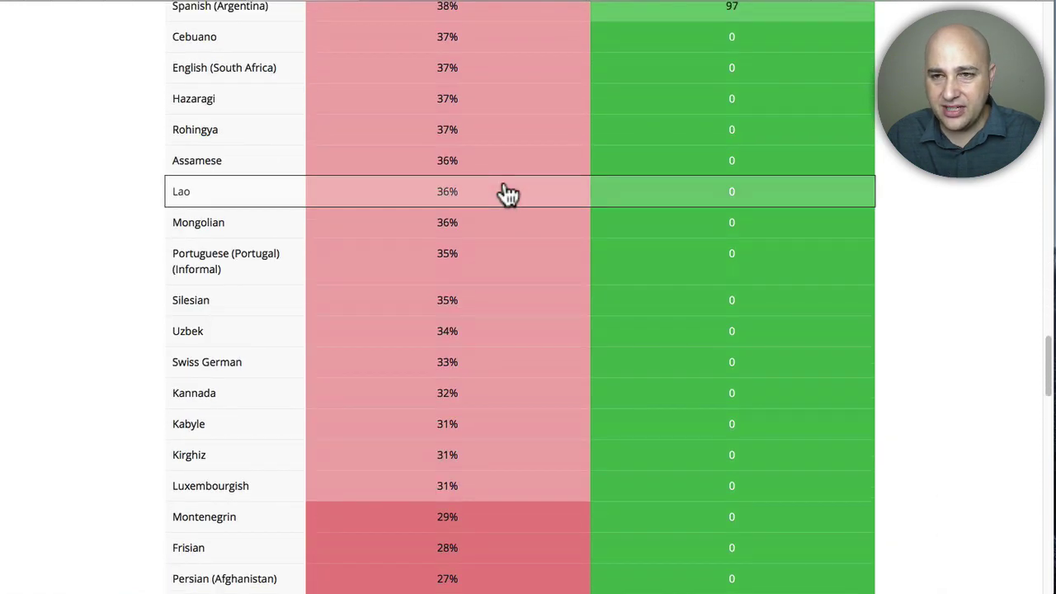
scroll(506, 191, "up", 20)
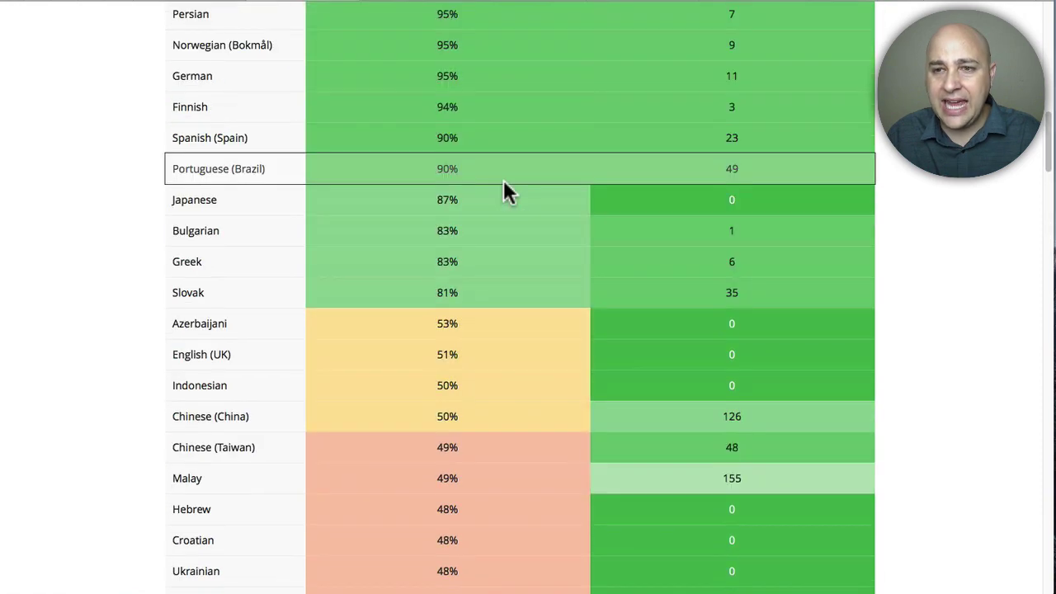
scroll(504, 180, "up", 18)
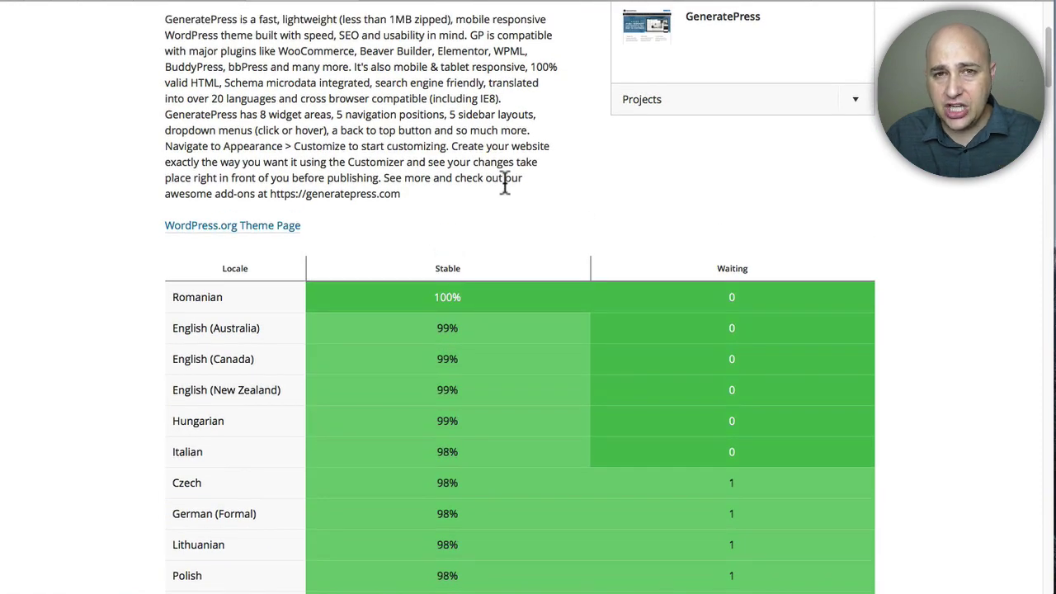
scroll(505, 185, "up", 6)
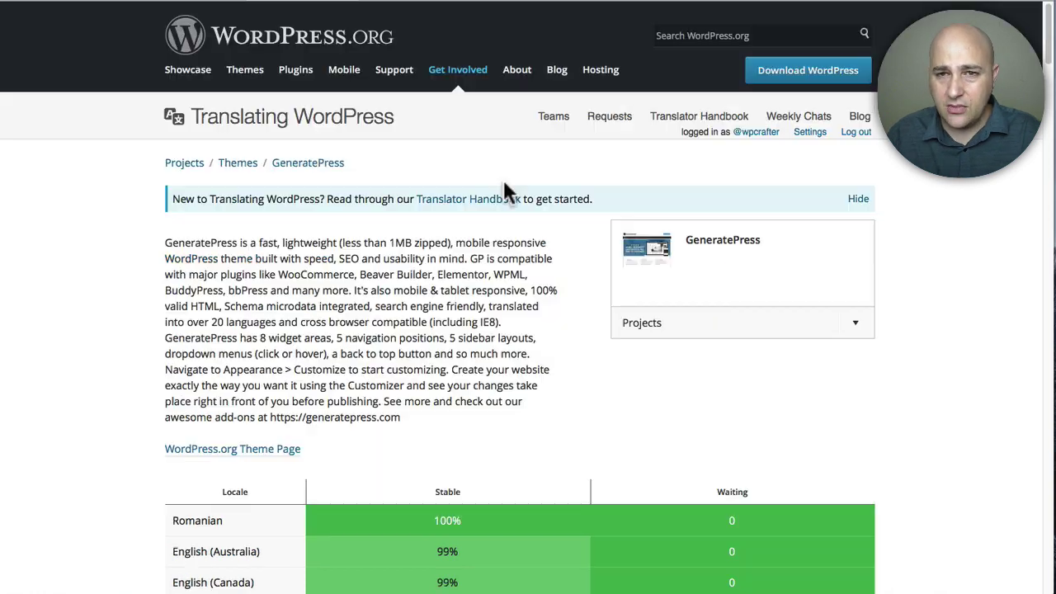
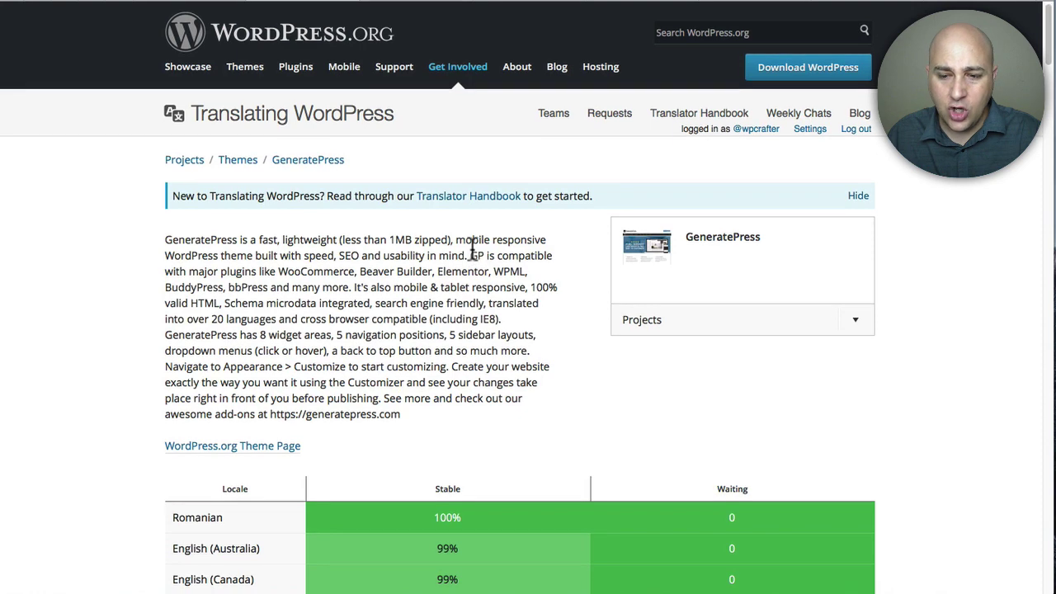
scroll(472, 251, "down", 5)
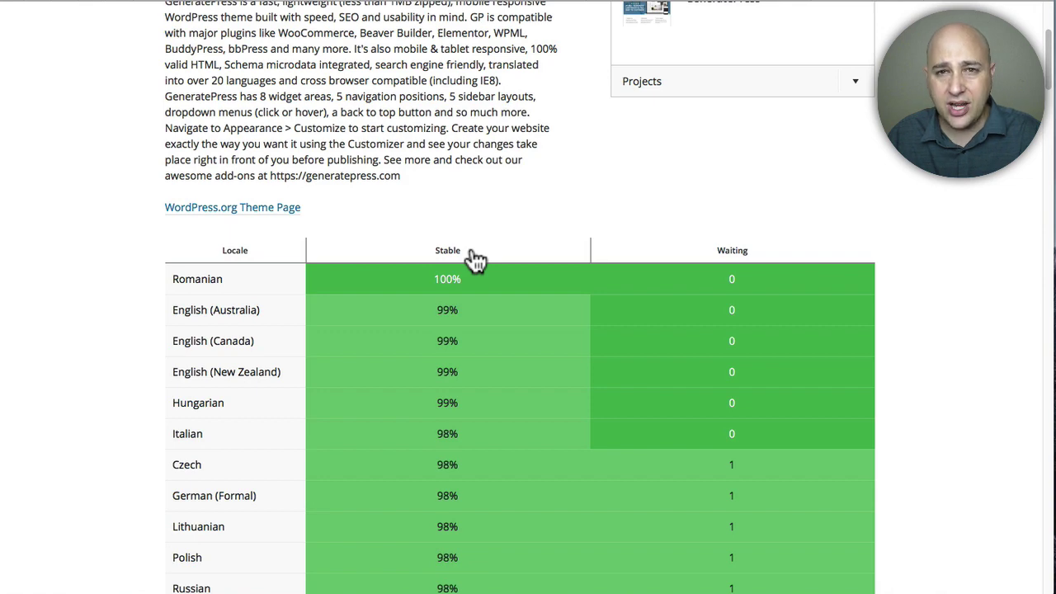
scroll(476, 261, "up", 5)
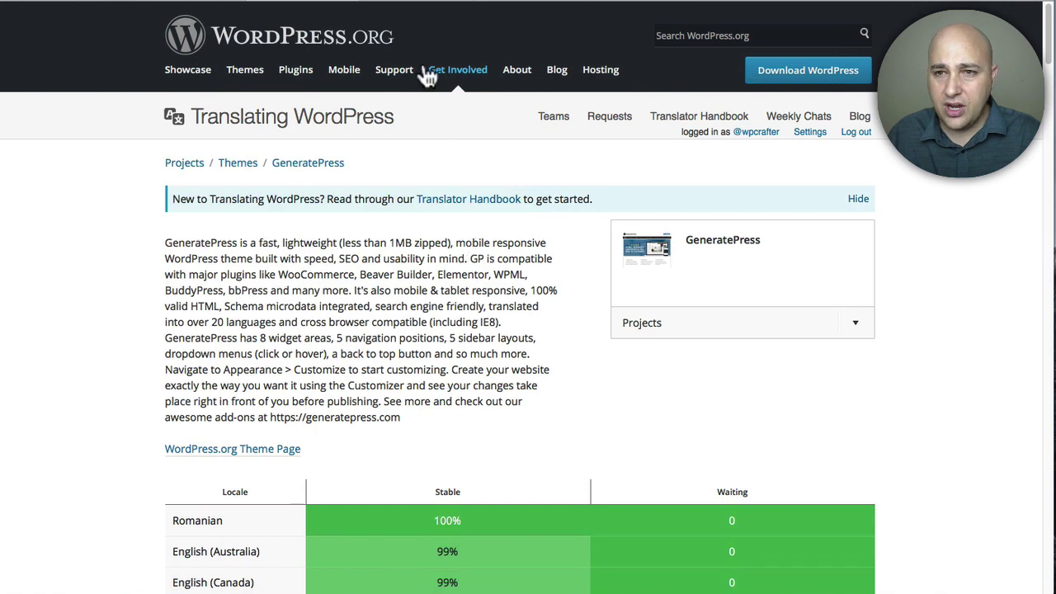
Switch to Beaver Builder's article on becoming a translator and read about the free Pro membership, translator access and available translations
left_click(420, 4)
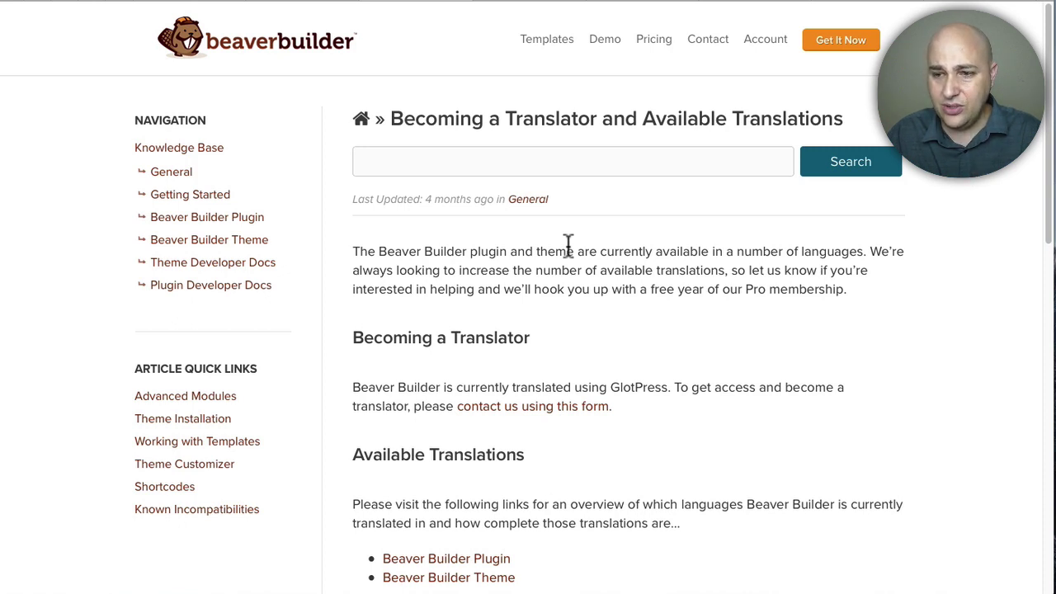
left_click_drag(478, 289, 850, 290)
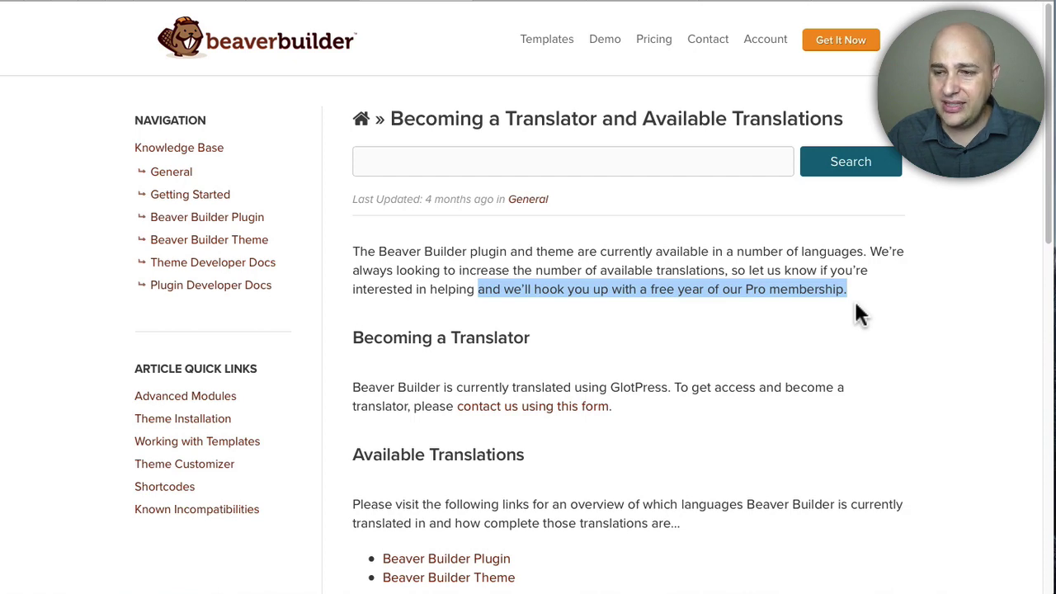
left_click(501, 284)
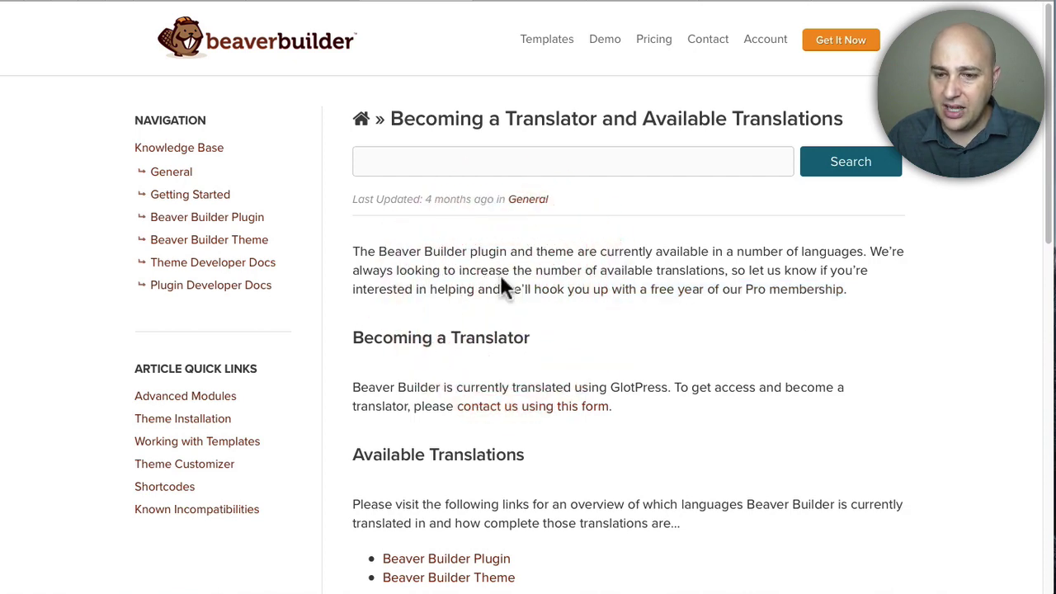
scroll(503, 284, "down", 3)
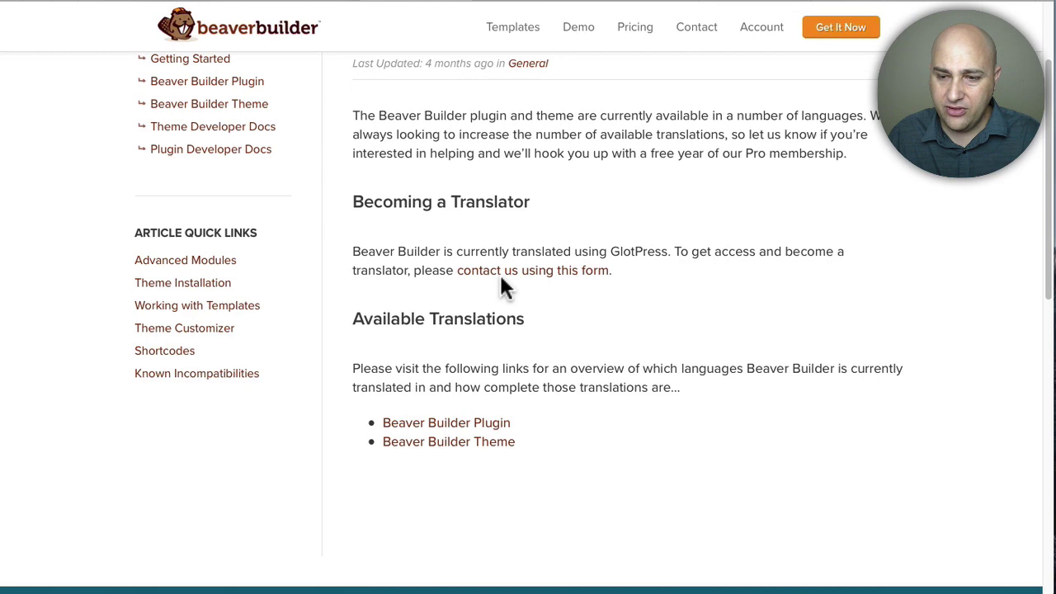
scroll(501, 278, "down", 3)
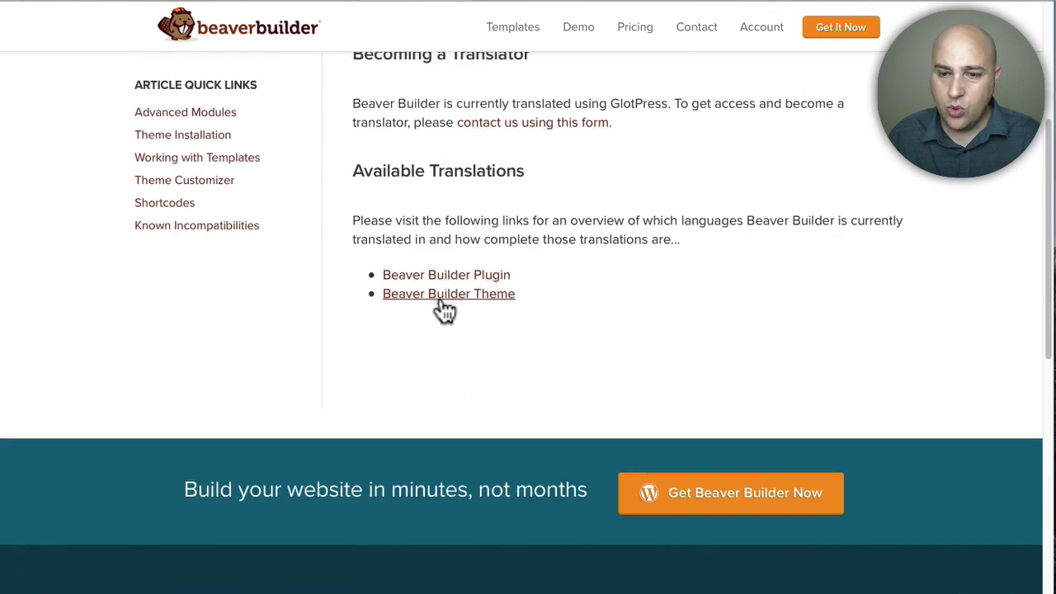
Open the Beaver Builder Plugin translation overview, examine how complete each locale is, and return to the article
left_click(434, 277)
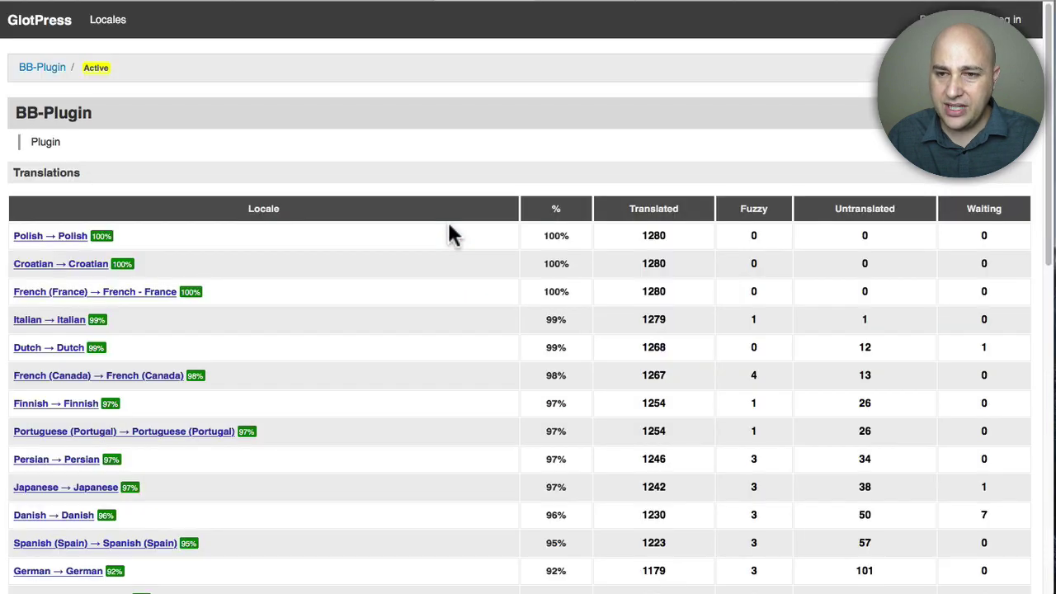
scroll(425, 218, "down", 1)
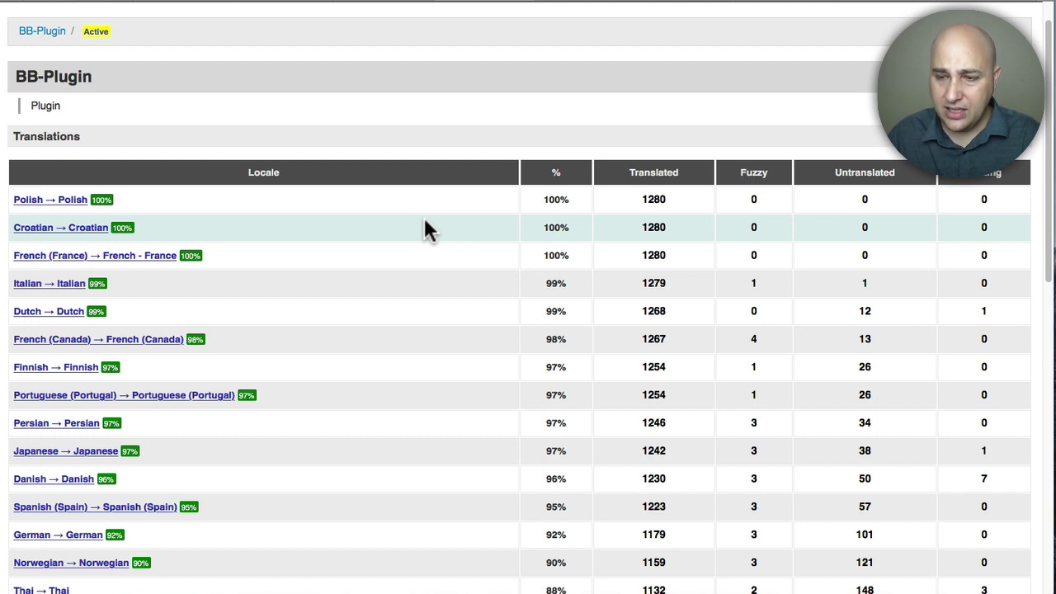
scroll(424, 221, "down", 3)
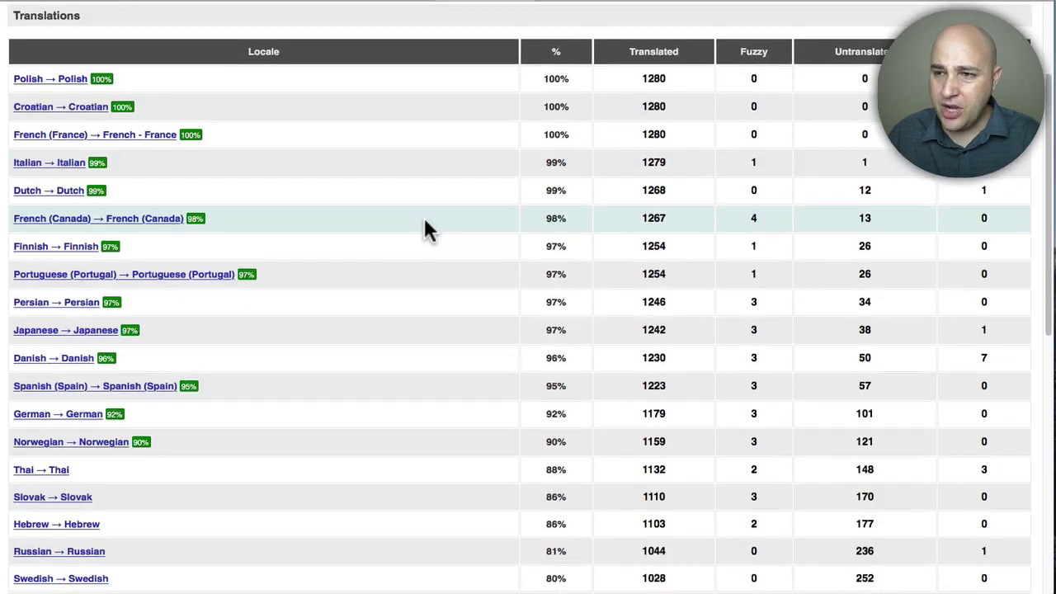
scroll(424, 221, "down", 15)
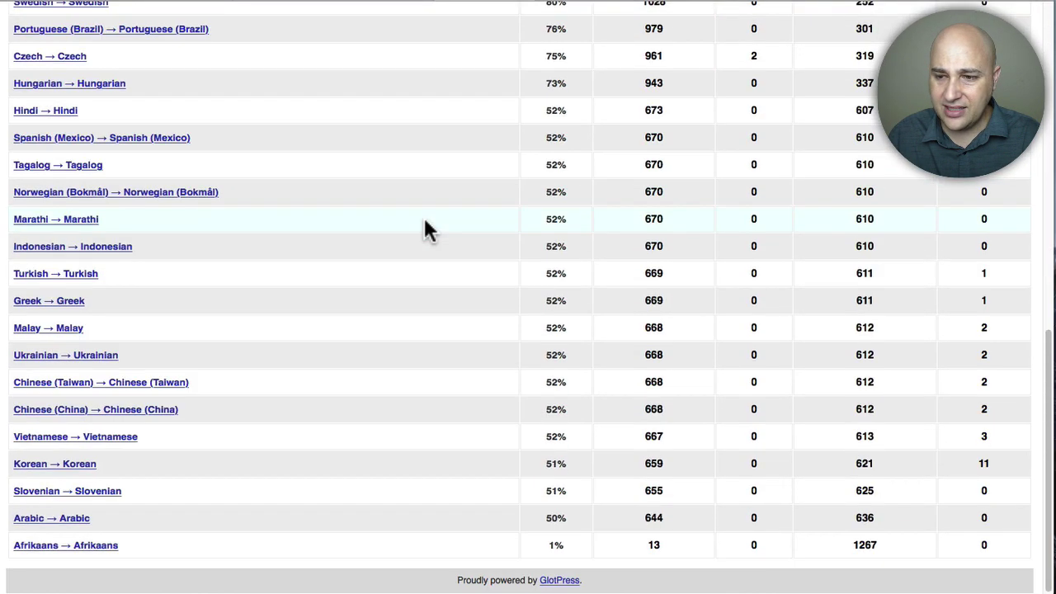
scroll(425, 221, "down", 1)
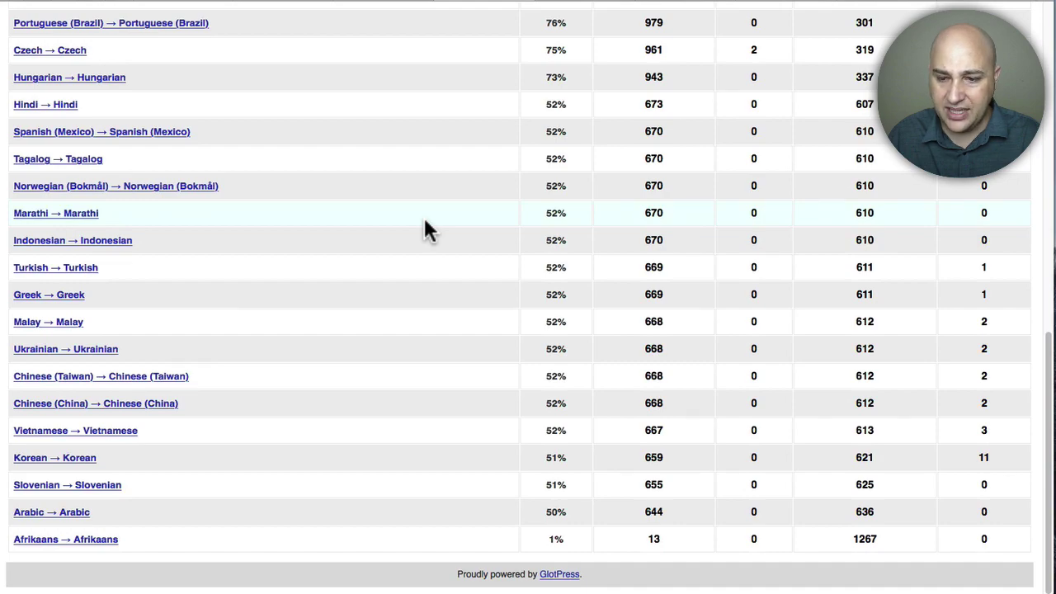
scroll(424, 221, "up", 14)
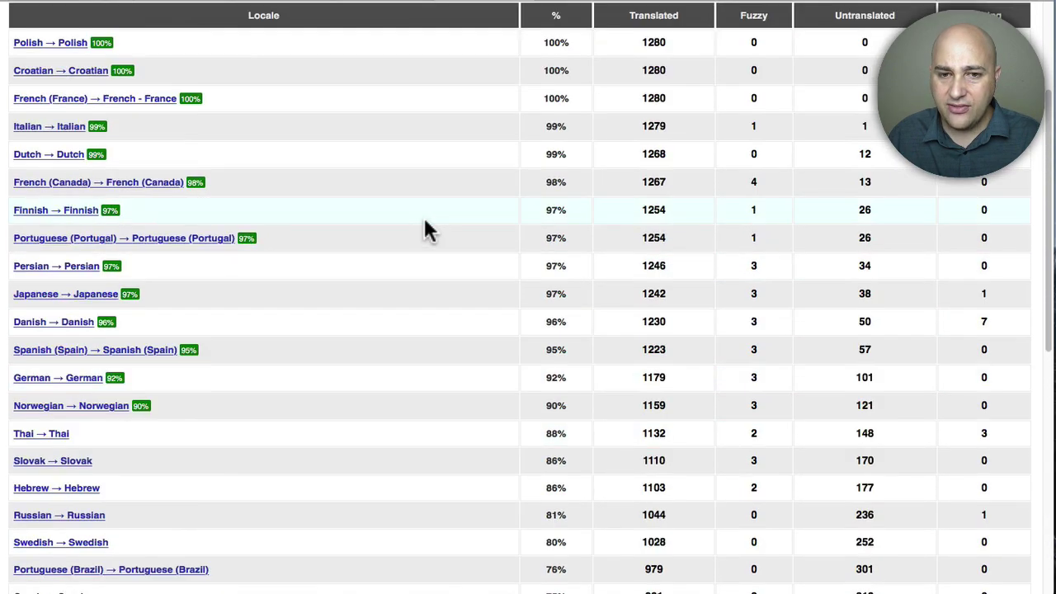
scroll(424, 229, "up", 5)
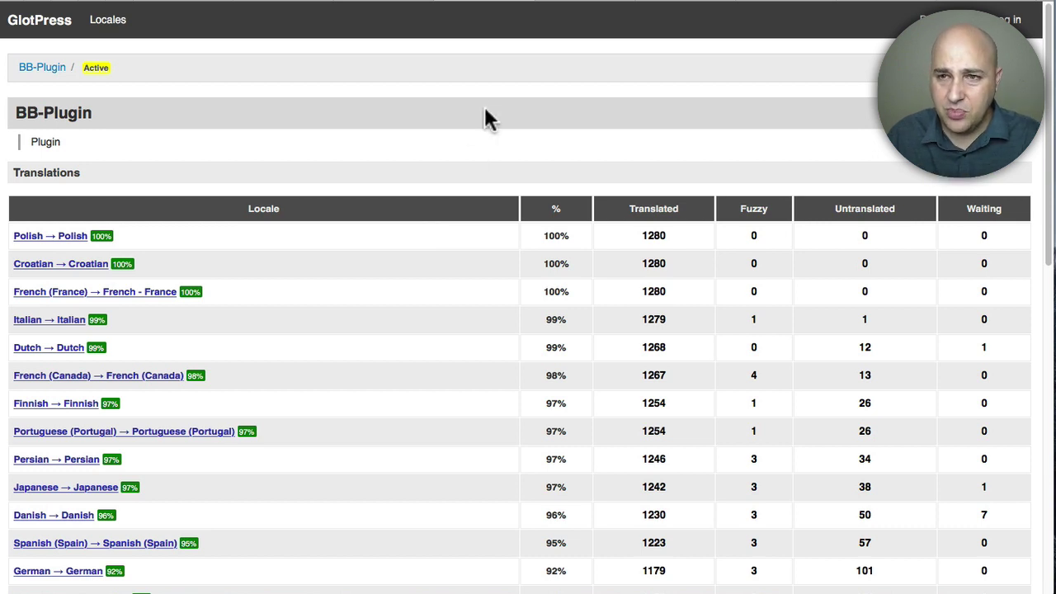
left_click(443, 3)
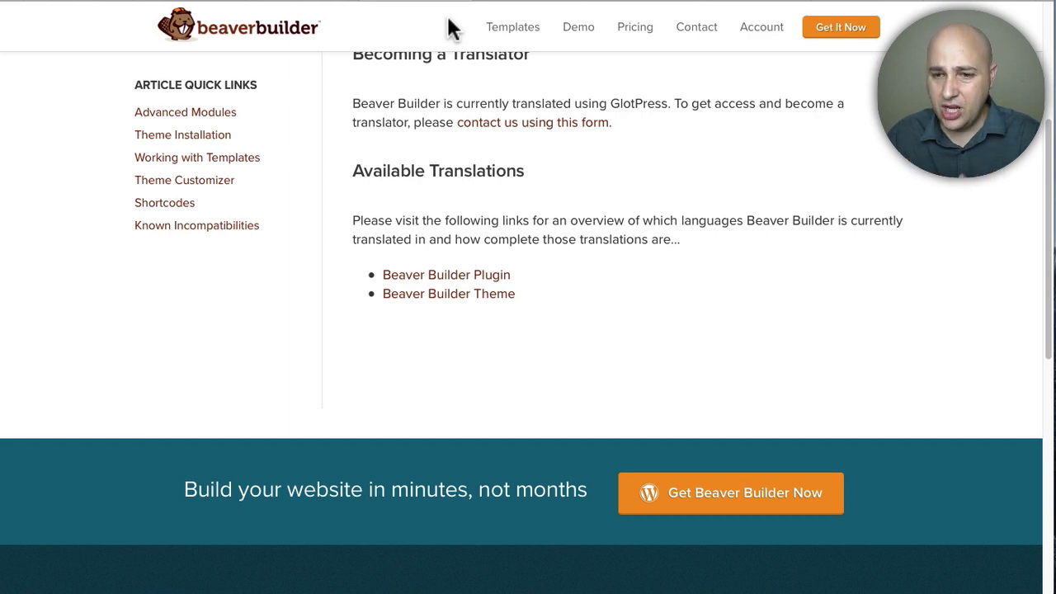
Switch to the LifterLMS plugin's translation page on WordPress.org and compare how complete the development and stable translations are across locales
scroll(486, 123, "up", 3)
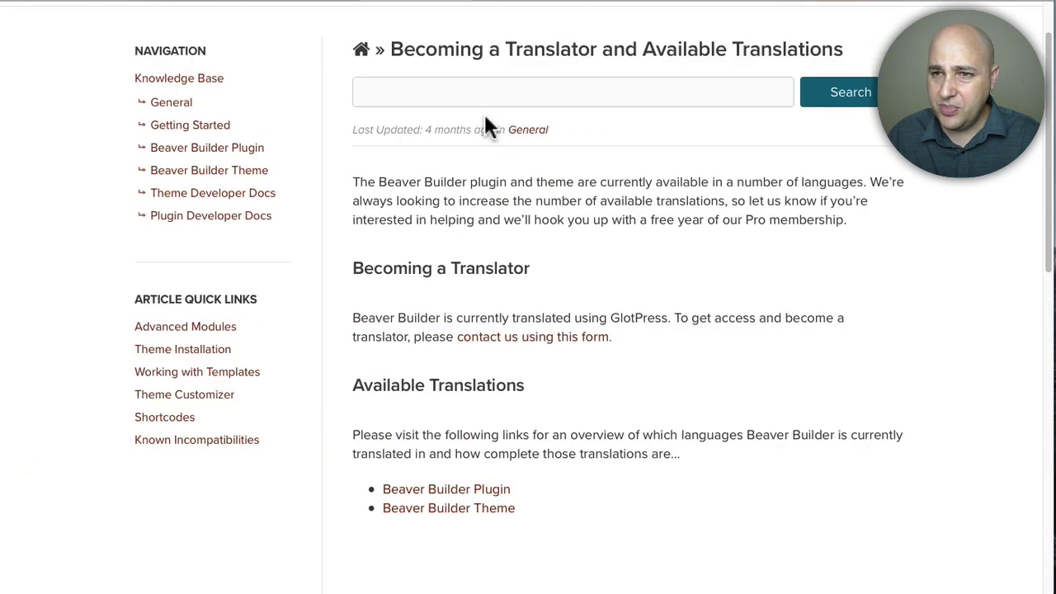
left_click(526, 5)
scroll(498, 147, "down", 3)
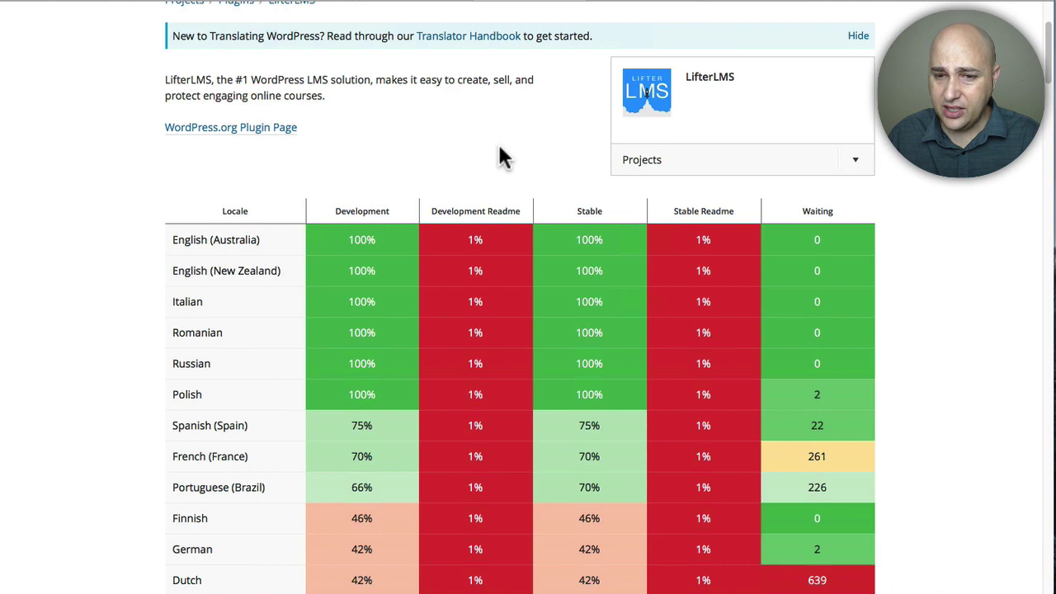
scroll(504, 157, "up", 1)
scroll(502, 155, "up", 1)
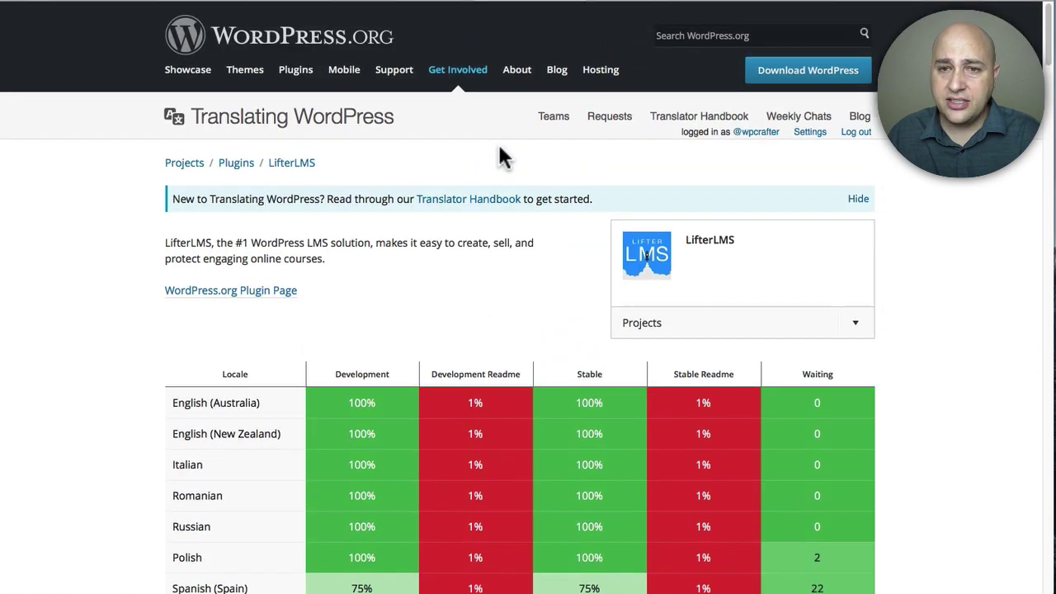
scroll(386, 140, "down", 6)
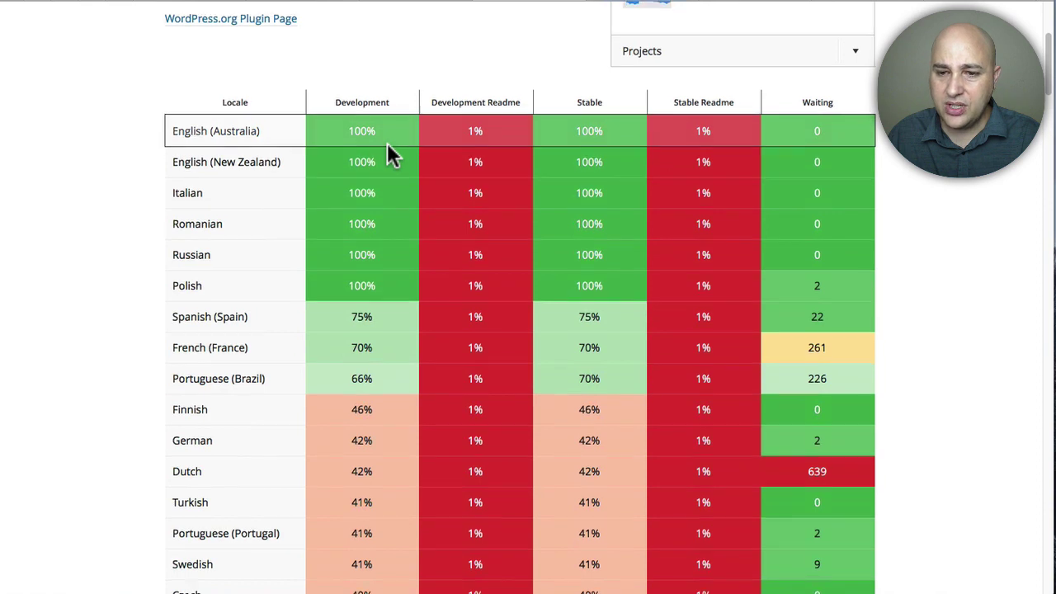
scroll(386, 145, "down", 1)
scroll(388, 147, "down", 2)
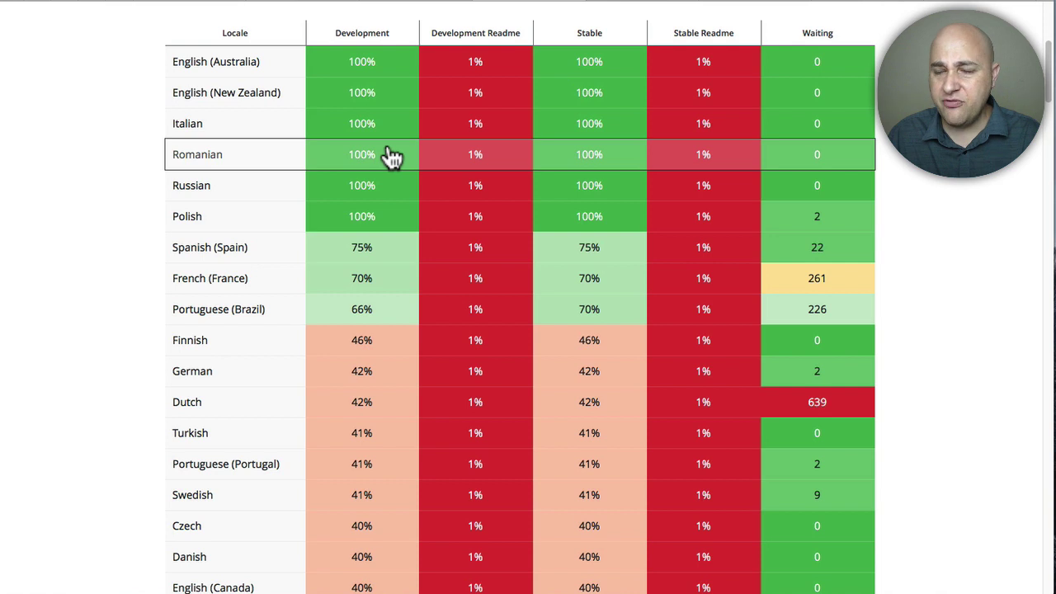
scroll(391, 157, "down", 2)
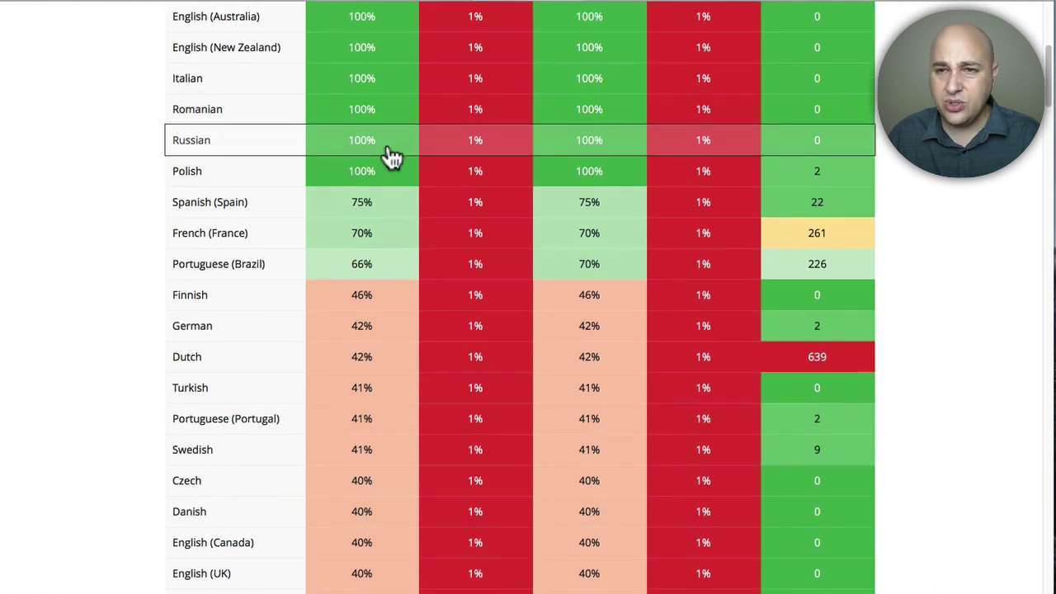
scroll(392, 153, "up", 3)
scroll(400, 148, "up", 3)
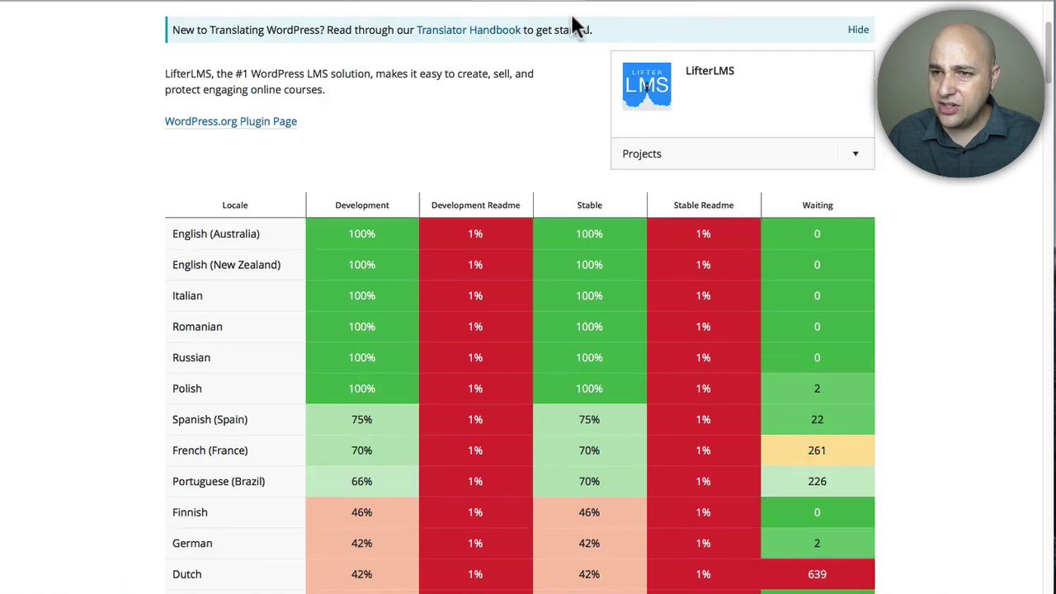
Switch to the LifterLMS Knowledge Base article on contributing translations and read about translation status, language packs and becoming a contributor
left_click(632, 7)
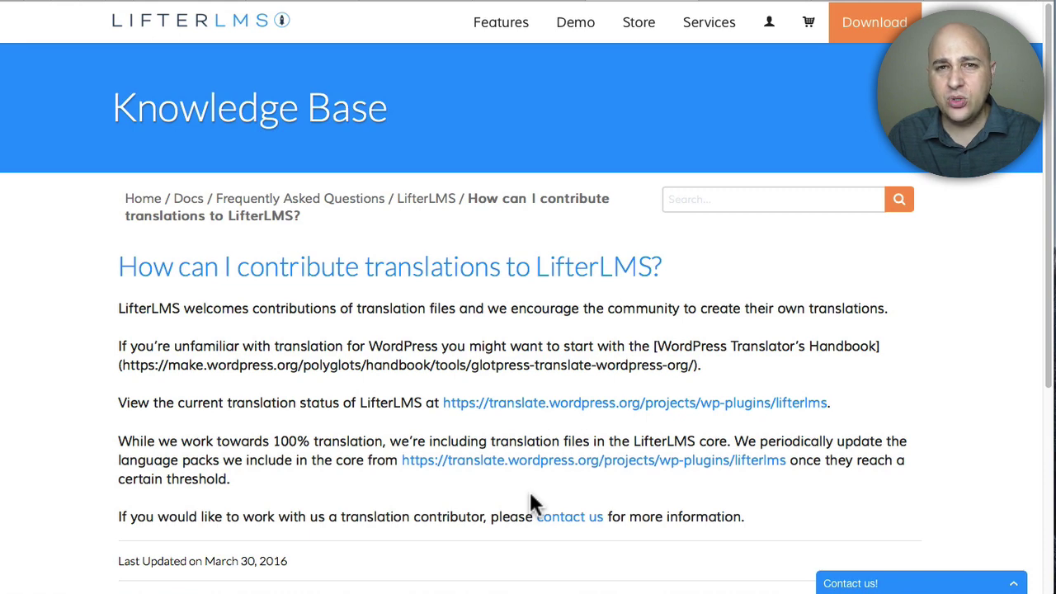
scroll(532, 503, "down", 2)
scroll(539, 432, "up", 2)
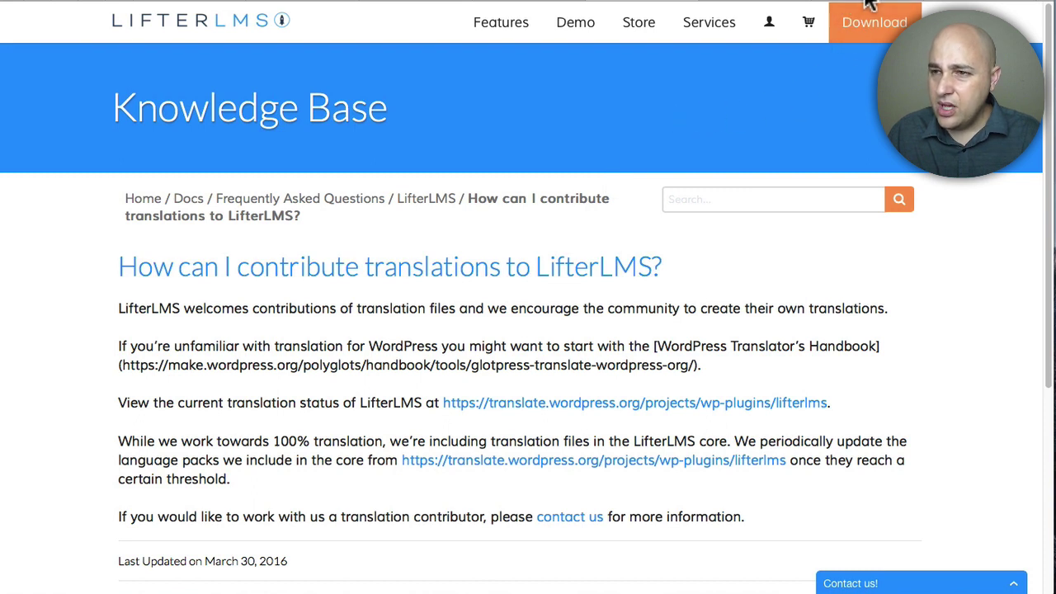
Switch to the Loco Translate page in the WordPress.org Plugin Directory and look over its description and feature list
left_click(761, 1)
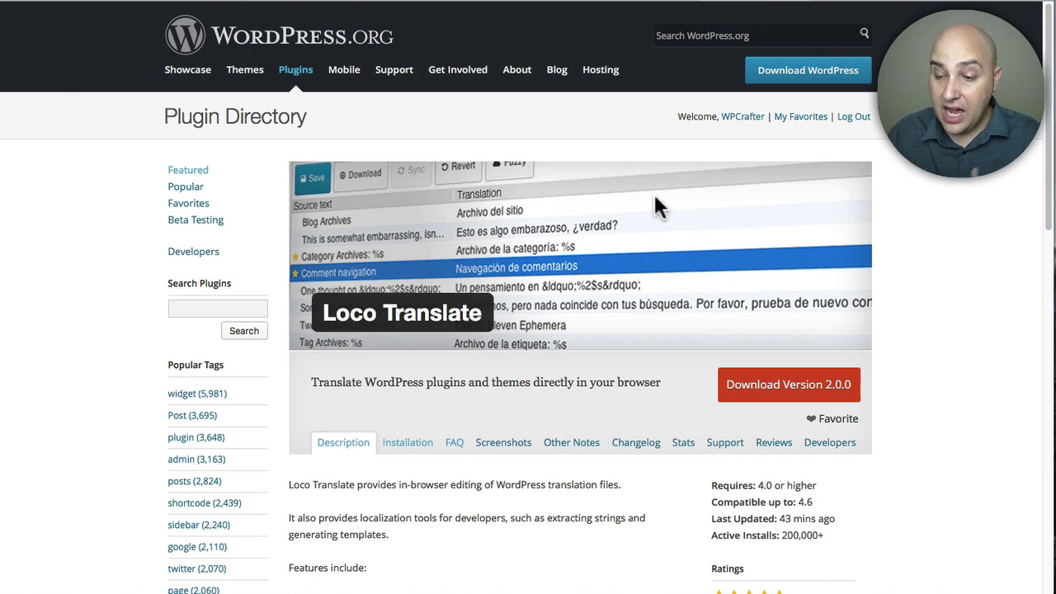
scroll(635, 191, "down", 1)
scroll(635, 201, "down", 2)
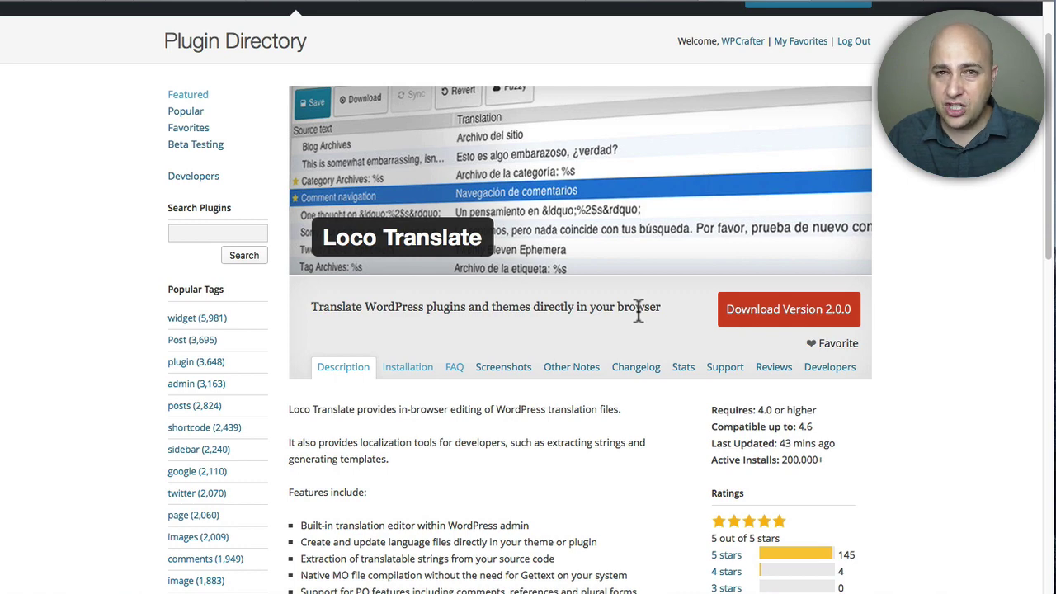
scroll(638, 312, "down", 4)
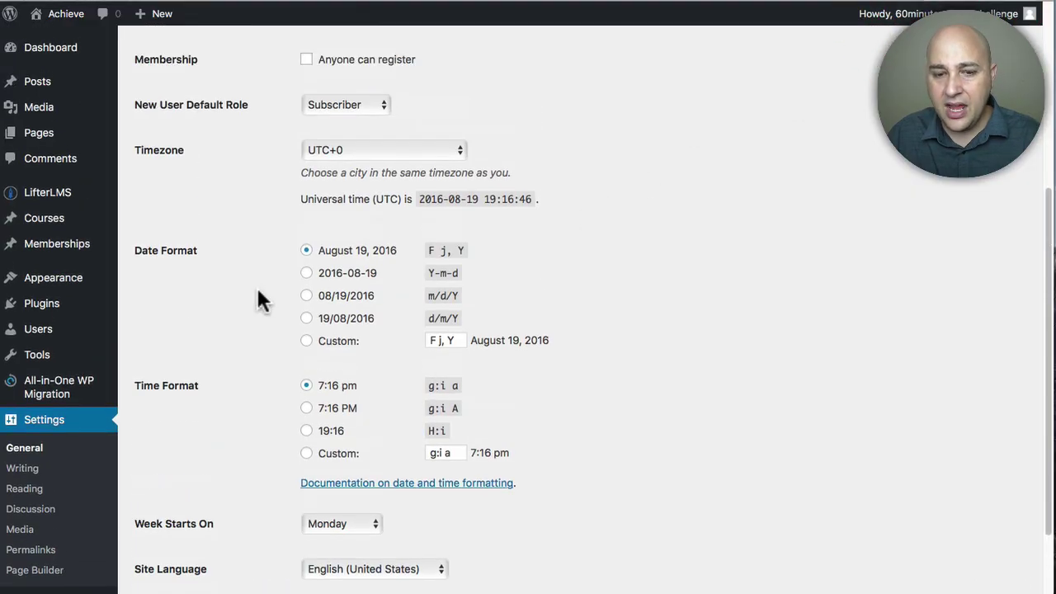
Go to the site's Add Plugins page and search the plugin directory for "loco"
scroll(256, 291, "up", 1)
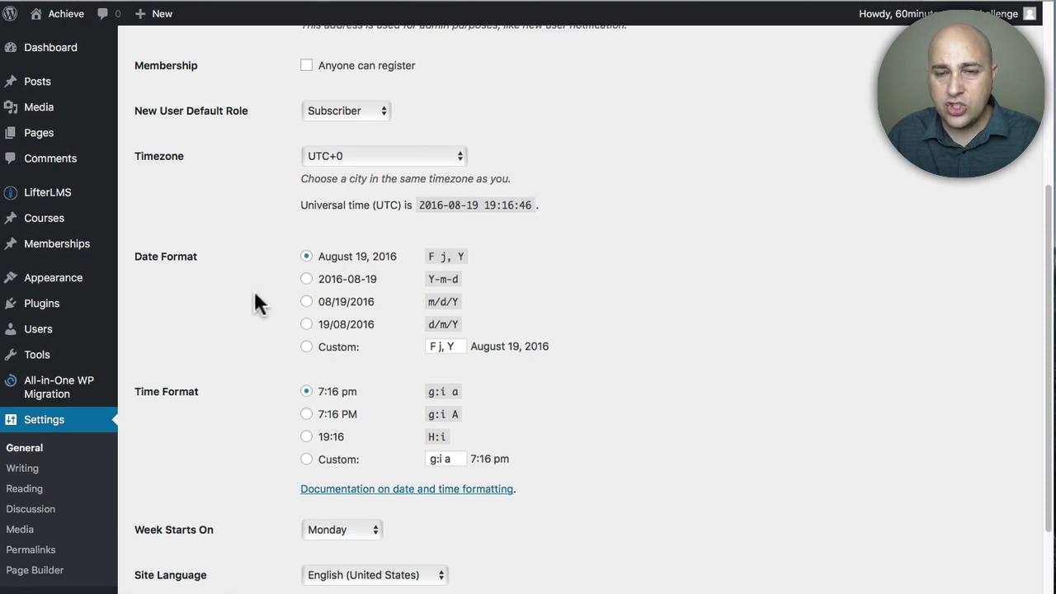
mouse_move(10, 313)
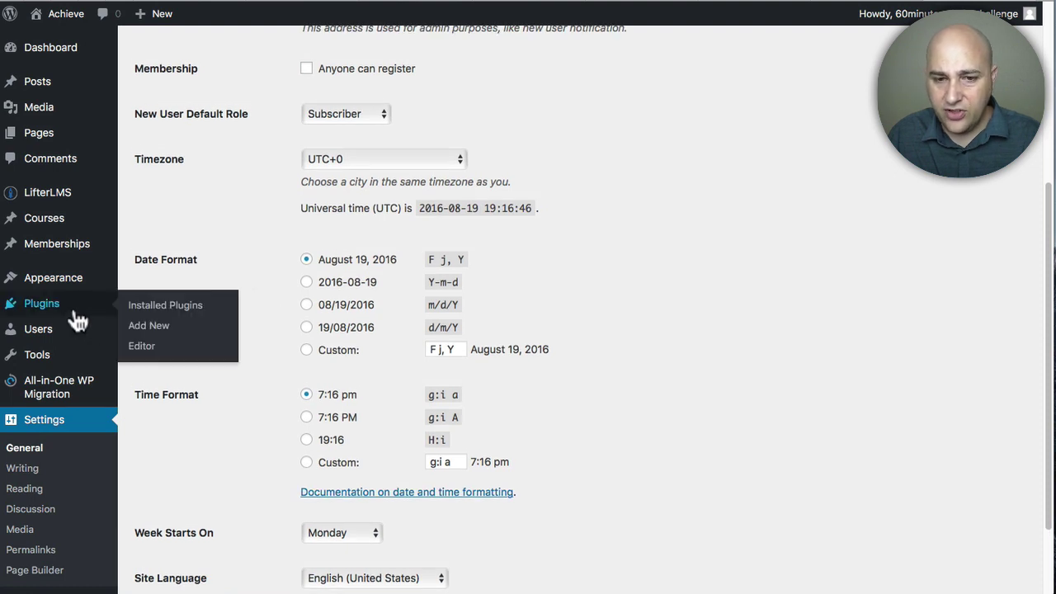
left_click(148, 326)
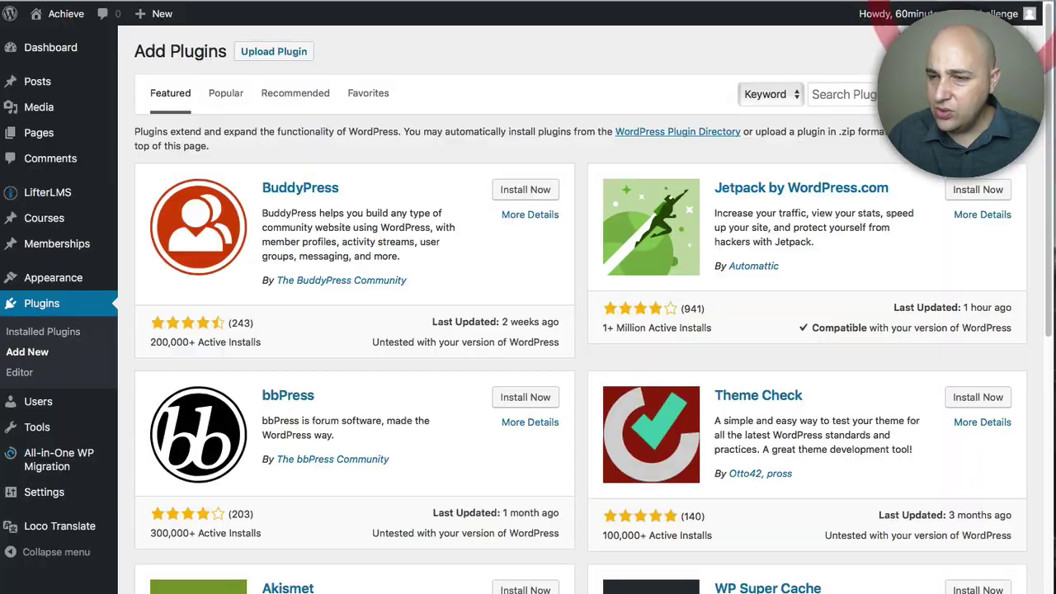
left_click(850, 94)
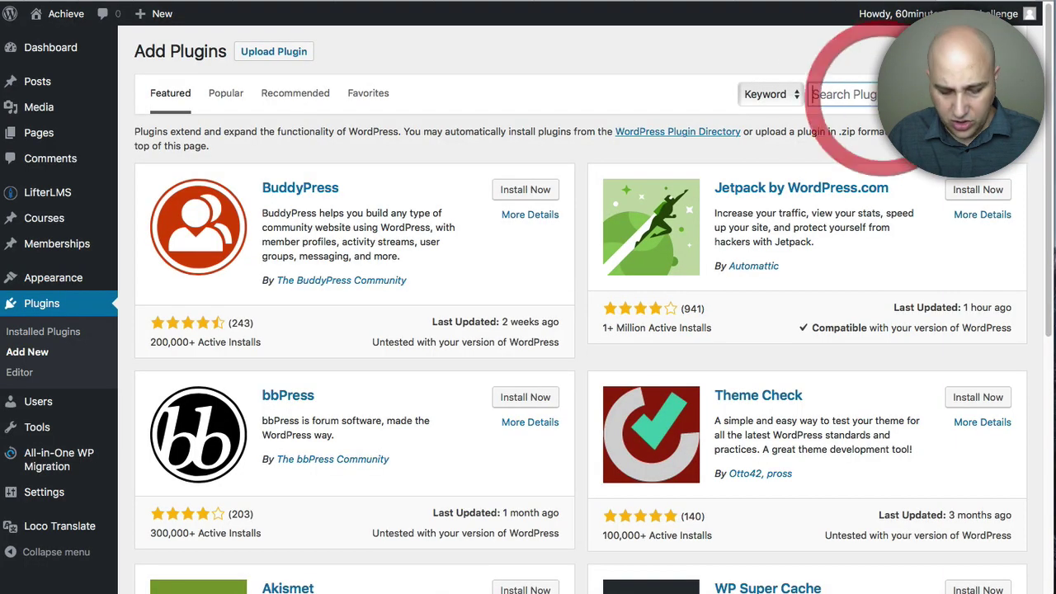
type("loco")
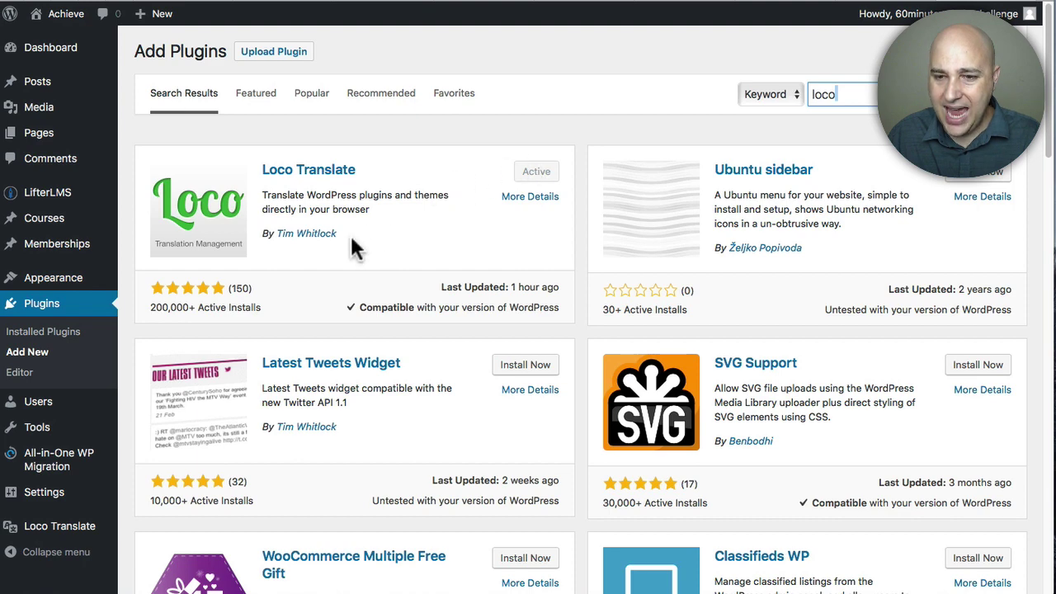
Open the GeneratePress theme in Loco Translate and create a translations template for it
left_click(56, 528)
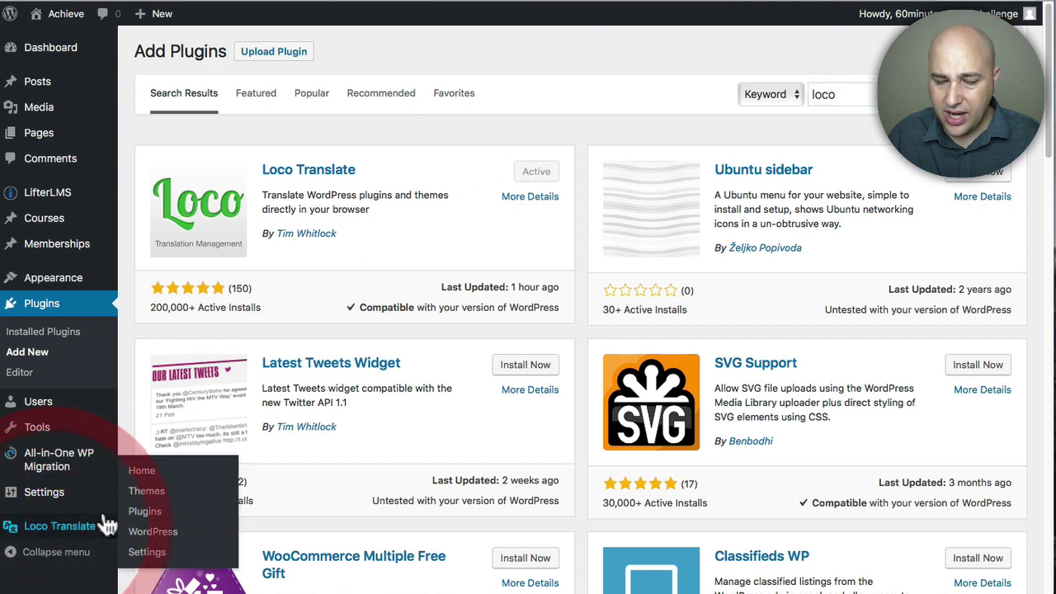
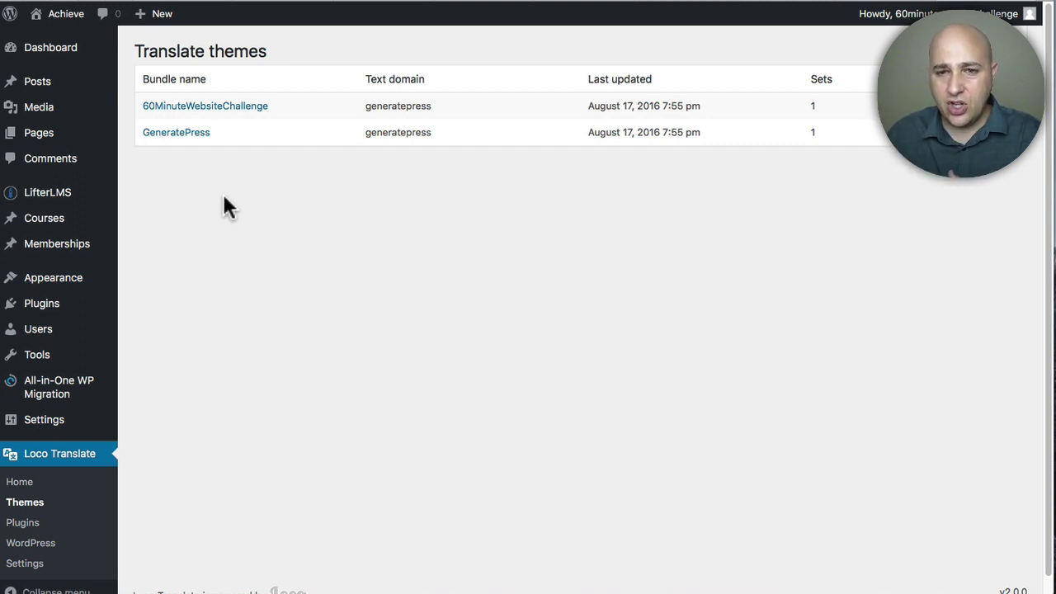
left_click(180, 135)
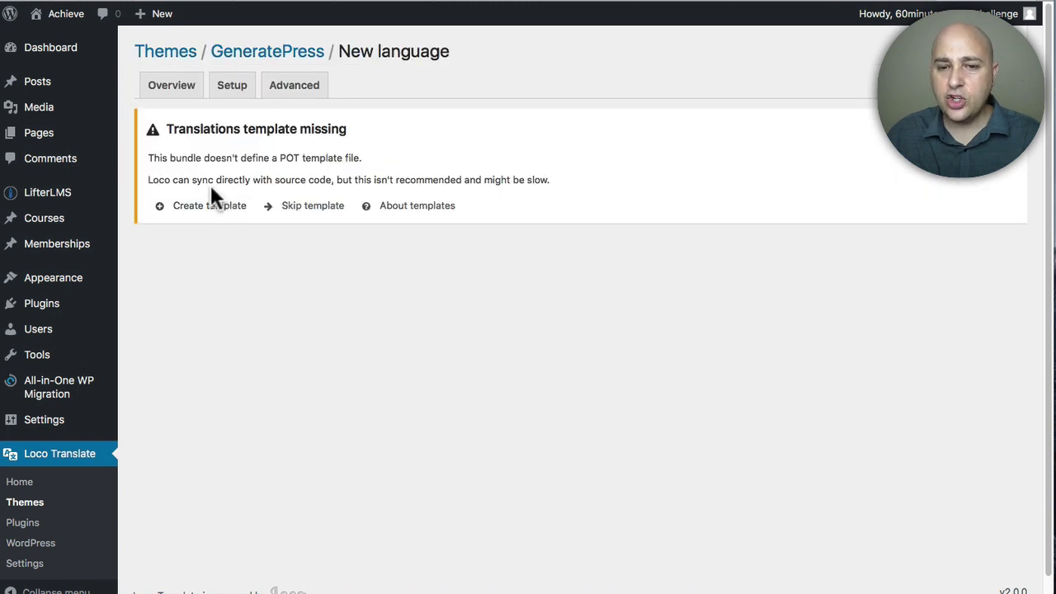
left_click(209, 207)
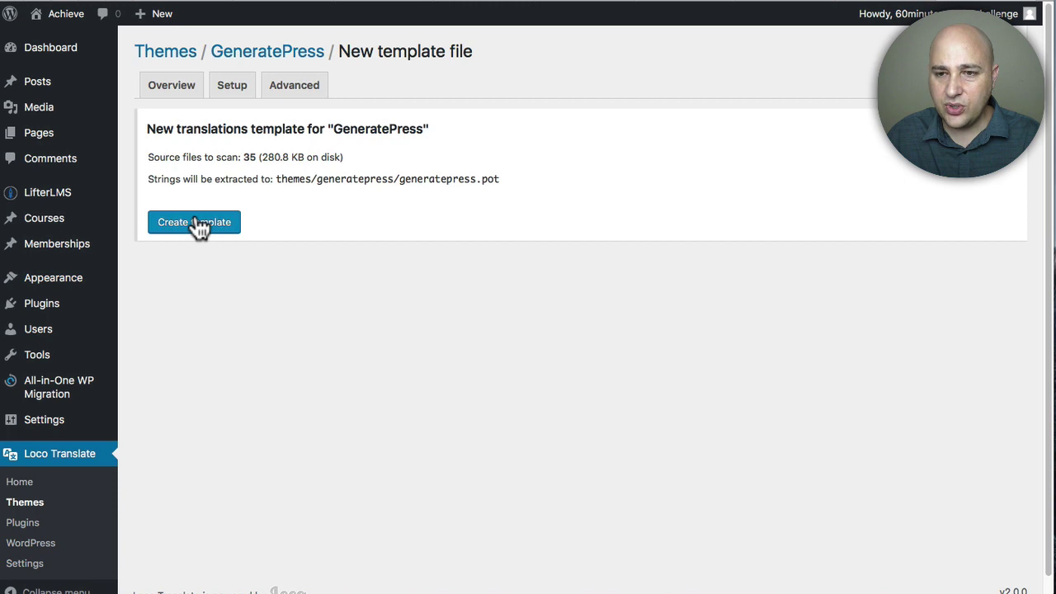
left_click(196, 223)
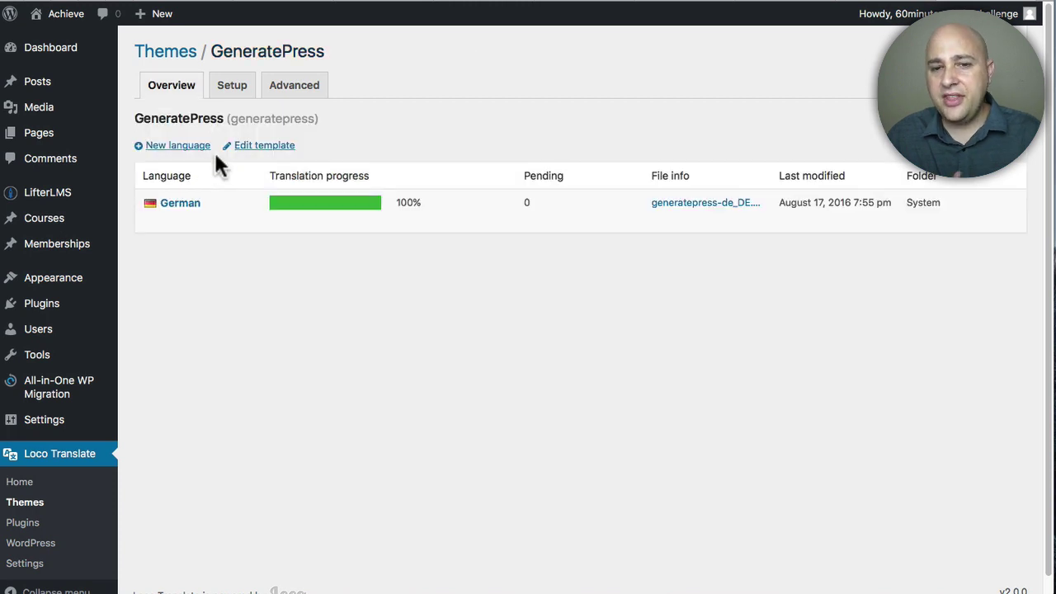
Start a new German translation of the GeneratePress theme, using the Author location themes/generatepress/de_DE.po
left_click(172, 145)
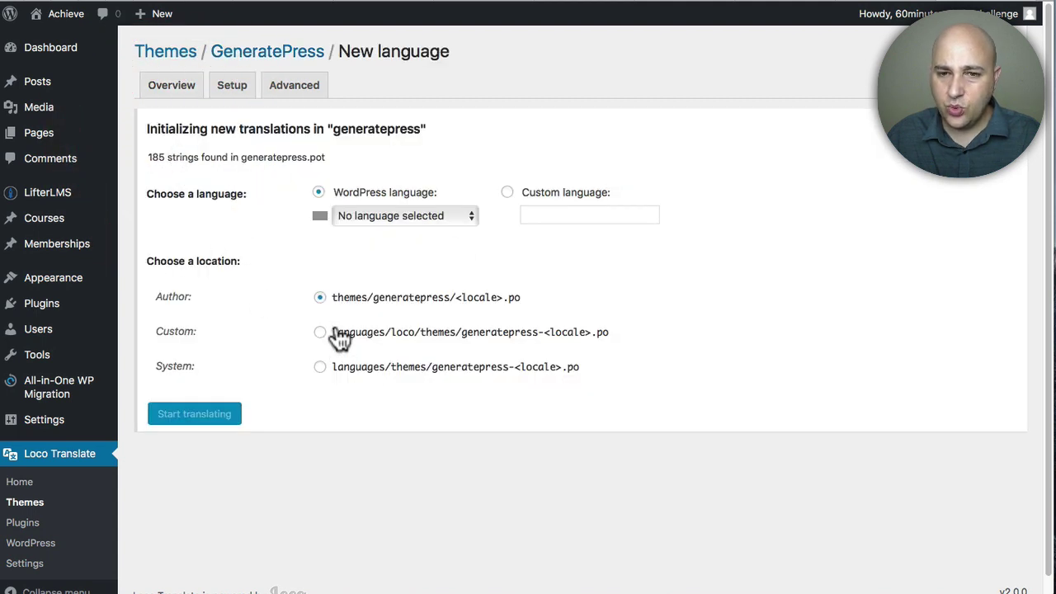
left_click(381, 210)
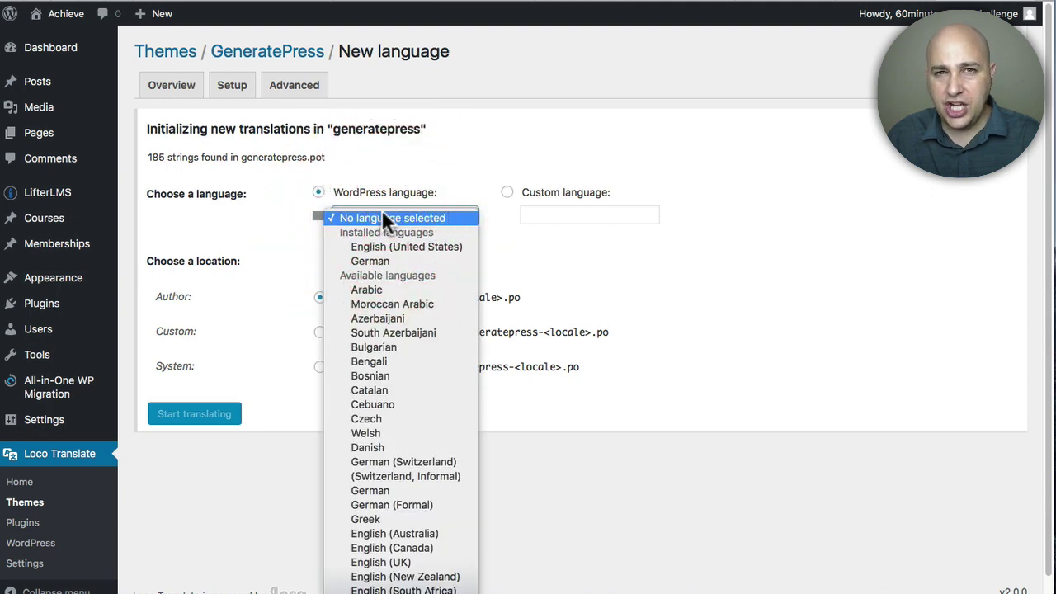
left_click(387, 258)
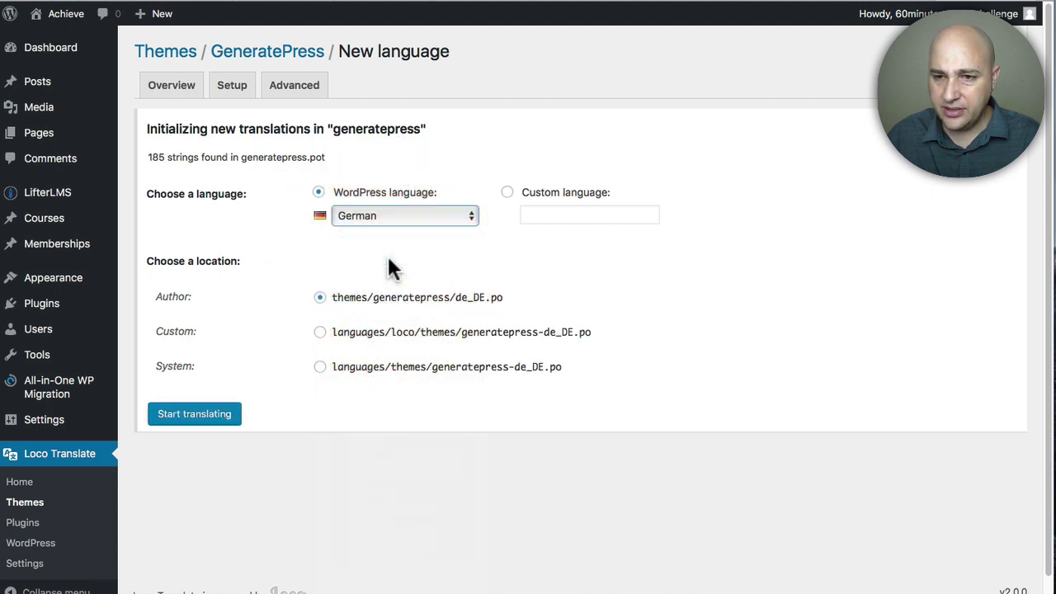
left_click(148, 157)
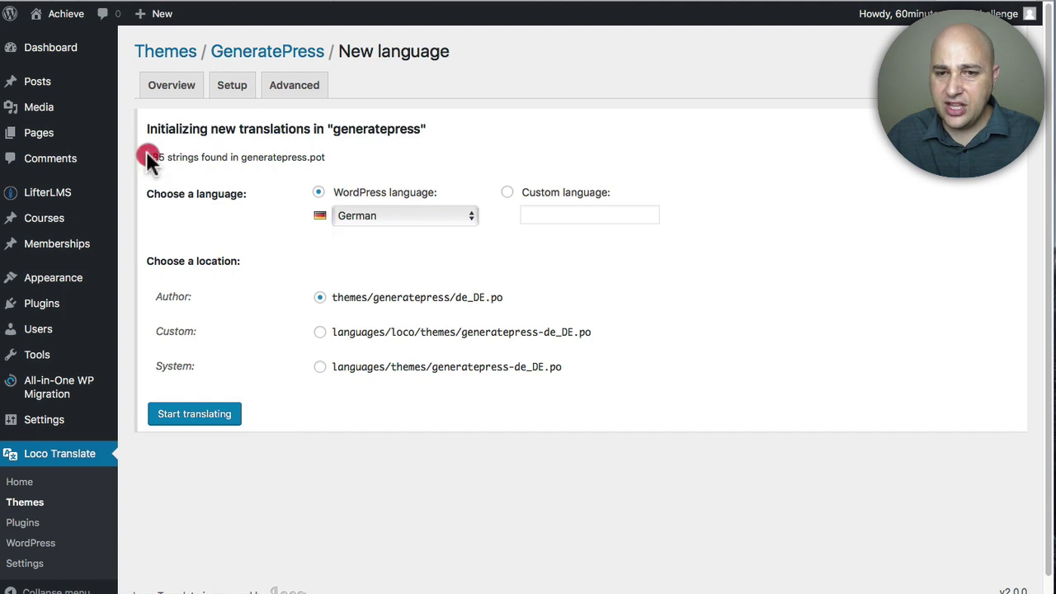
left_click_drag(148, 156, 326, 155)
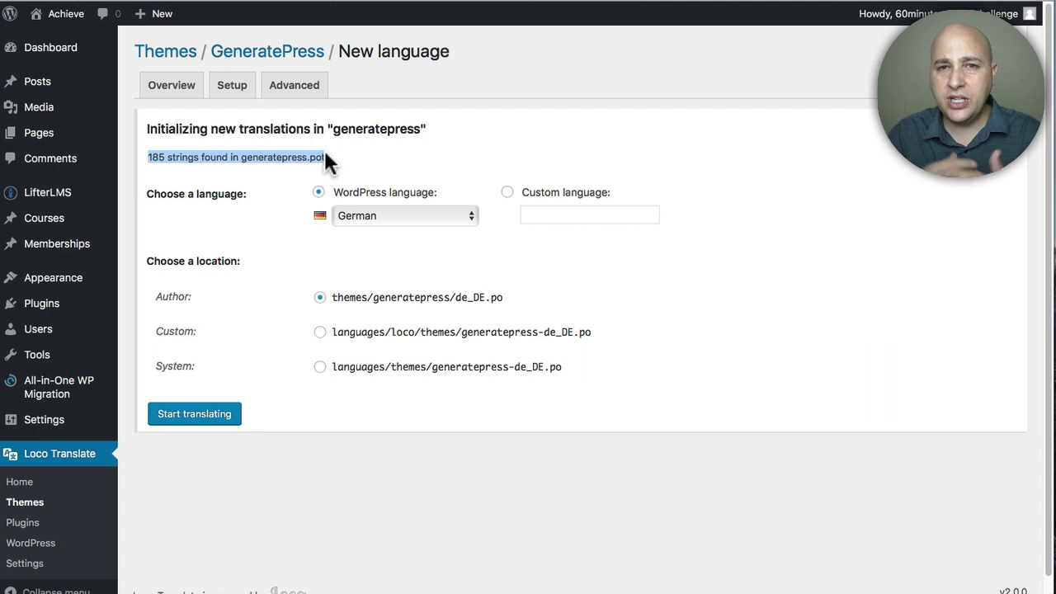
left_click(198, 414)
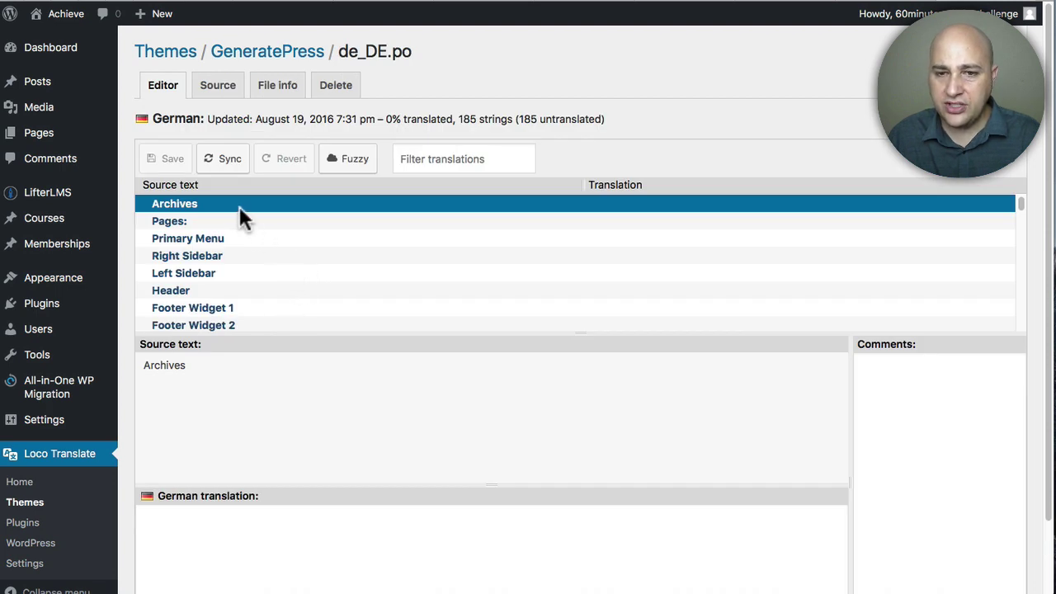
Look through the GeneratePress source strings and the German translation editor's layout, and return to the start of the list
scroll(254, 241, "down", 10)
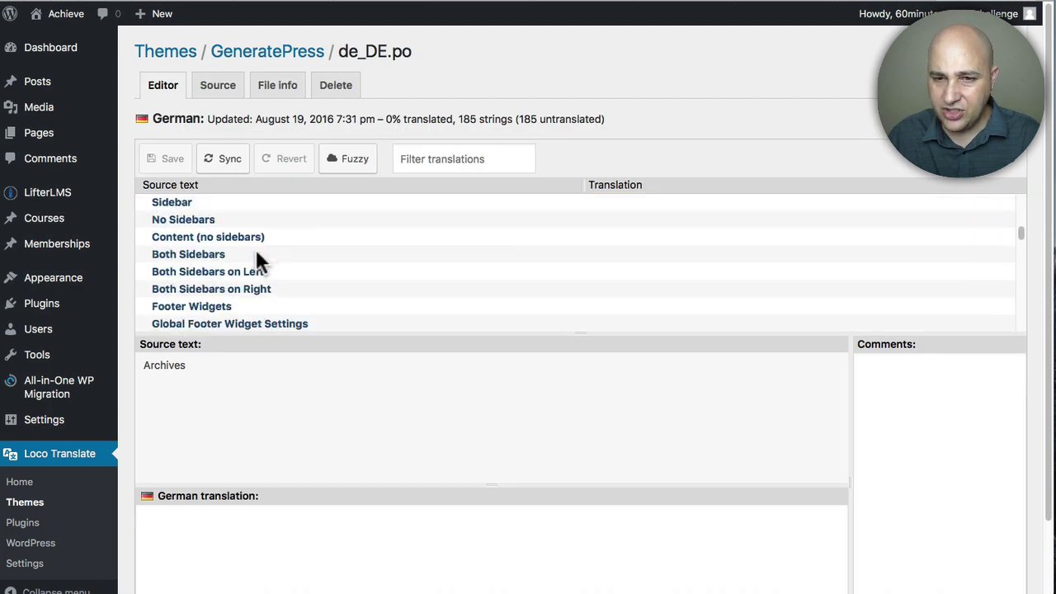
scroll(256, 256, "down", 15)
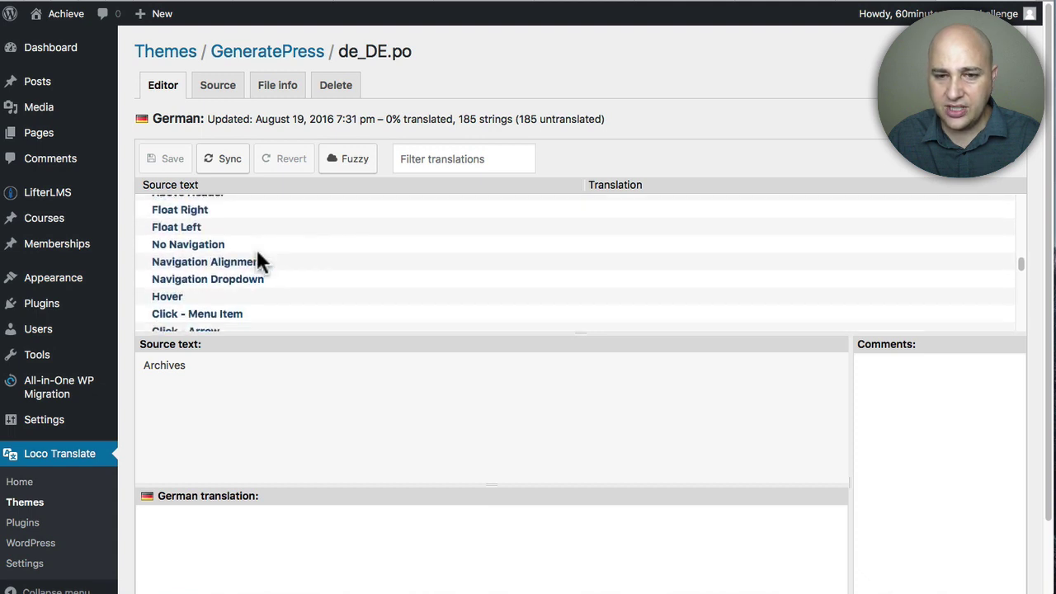
scroll(273, 260, "down", 4)
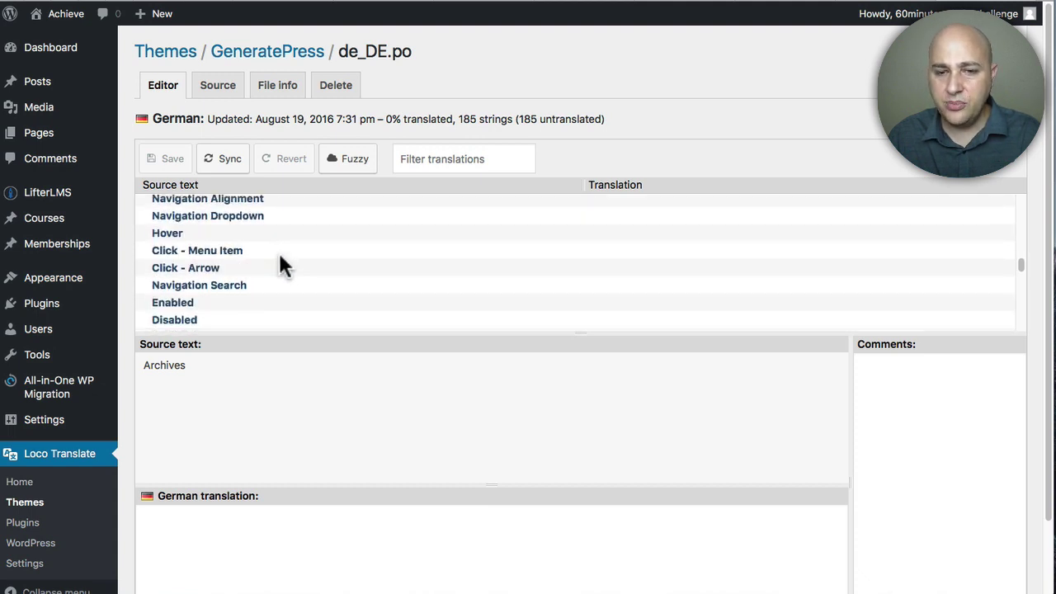
scroll(280, 266, "down", 2)
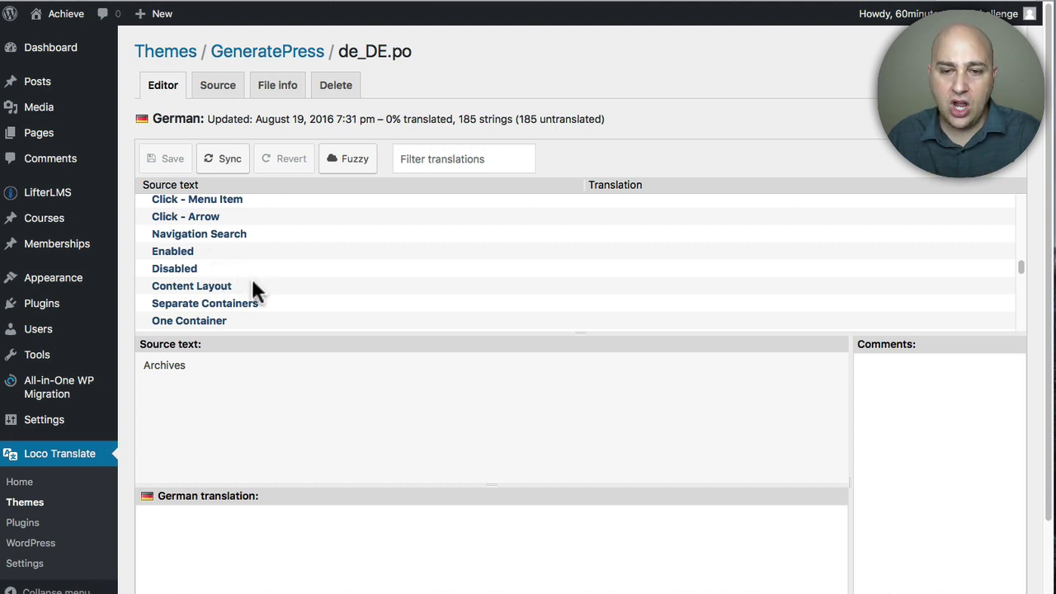
scroll(252, 281, "down", 5)
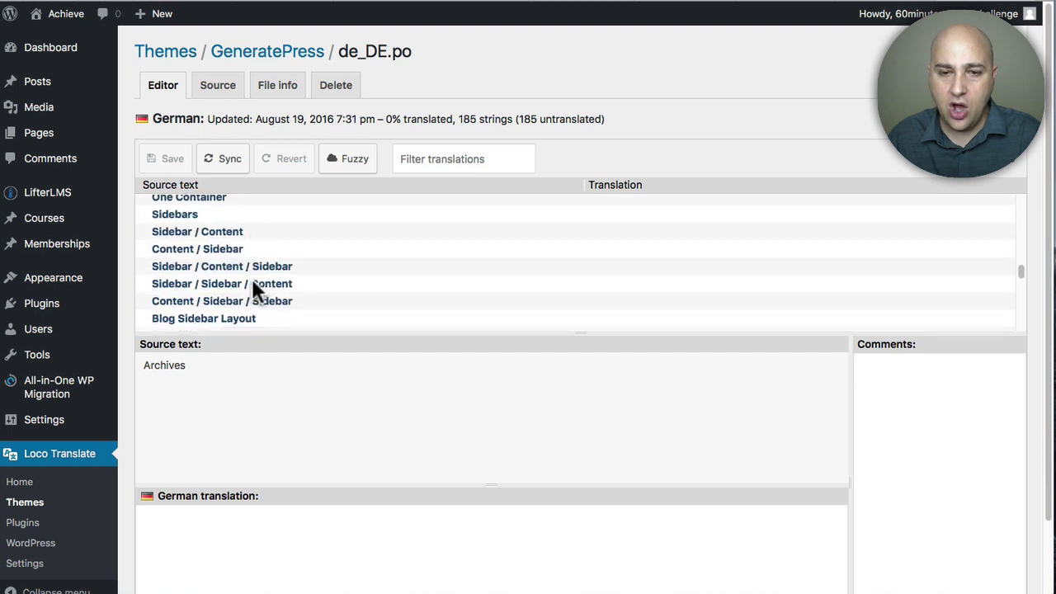
scroll(356, 359, "down", 2)
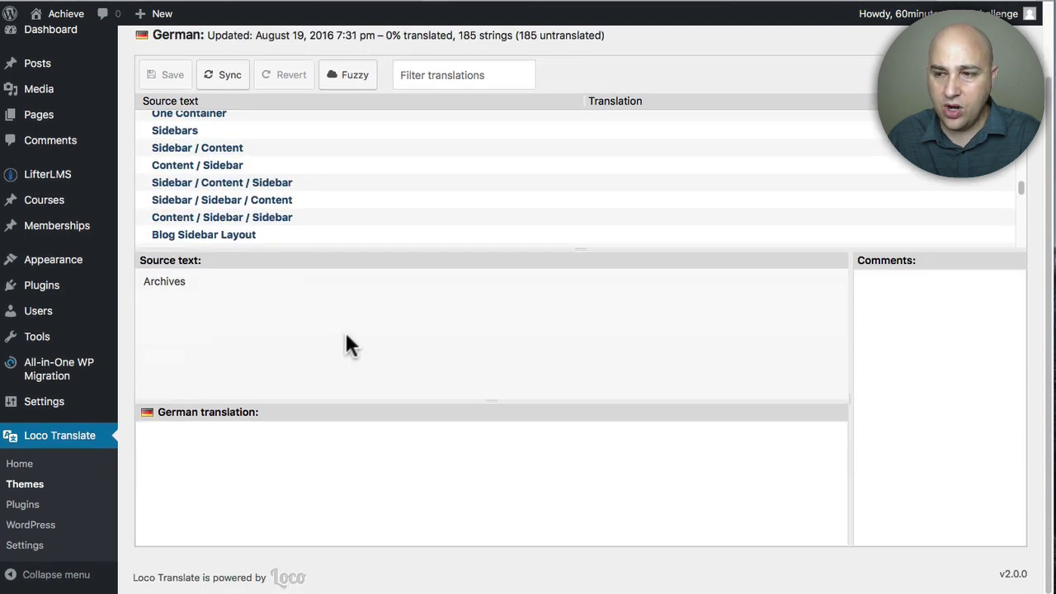
scroll(347, 345, "up", 3)
scroll(316, 281, "up", 5)
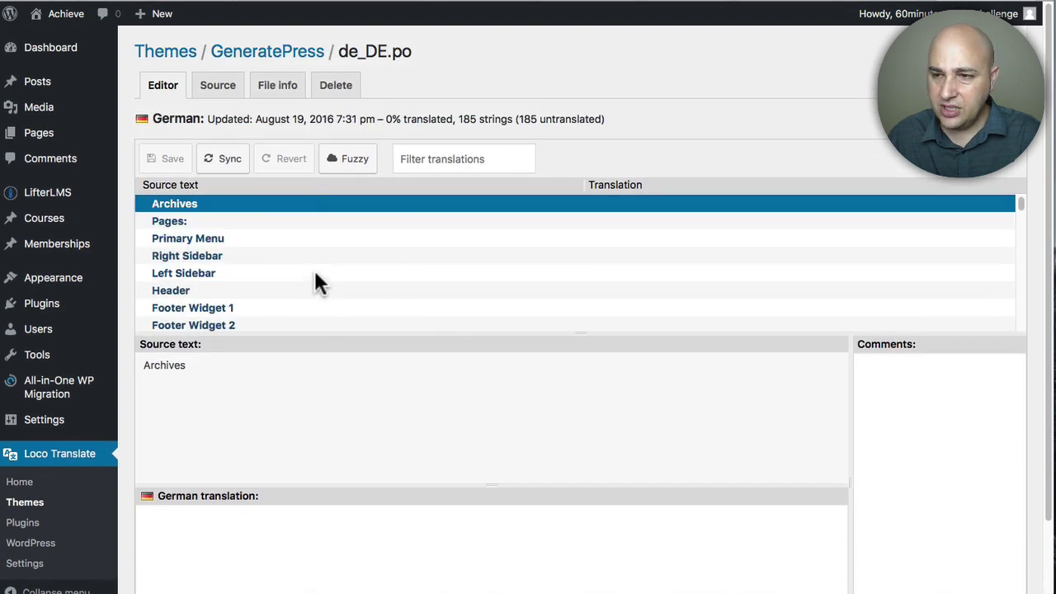
Activate the empty German translation field for the Archives string and filter the GeneratePress strings by "fo"
scroll(375, 396, "down", 2)
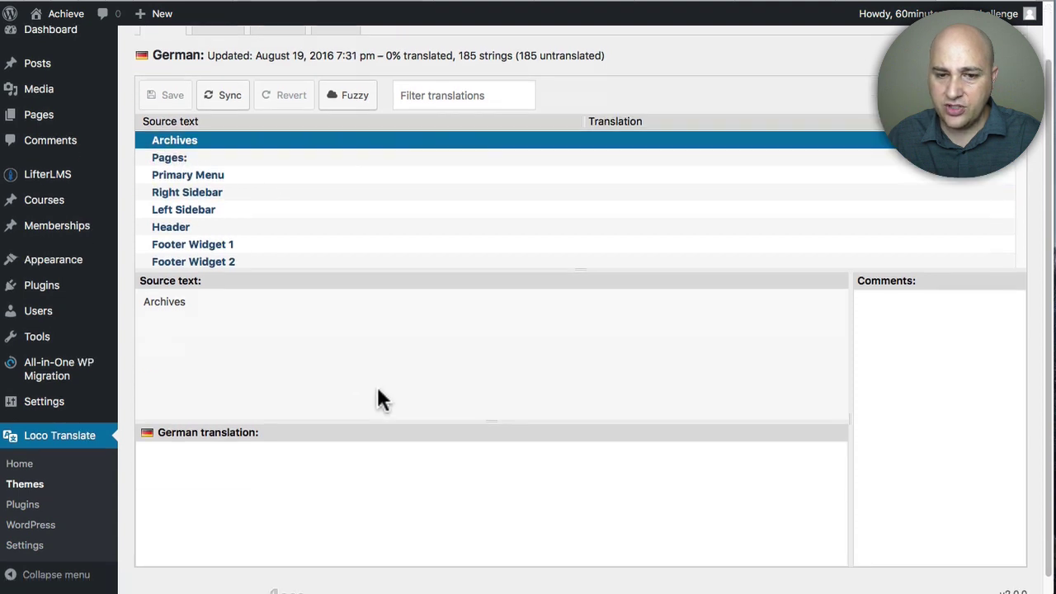
left_click(250, 467)
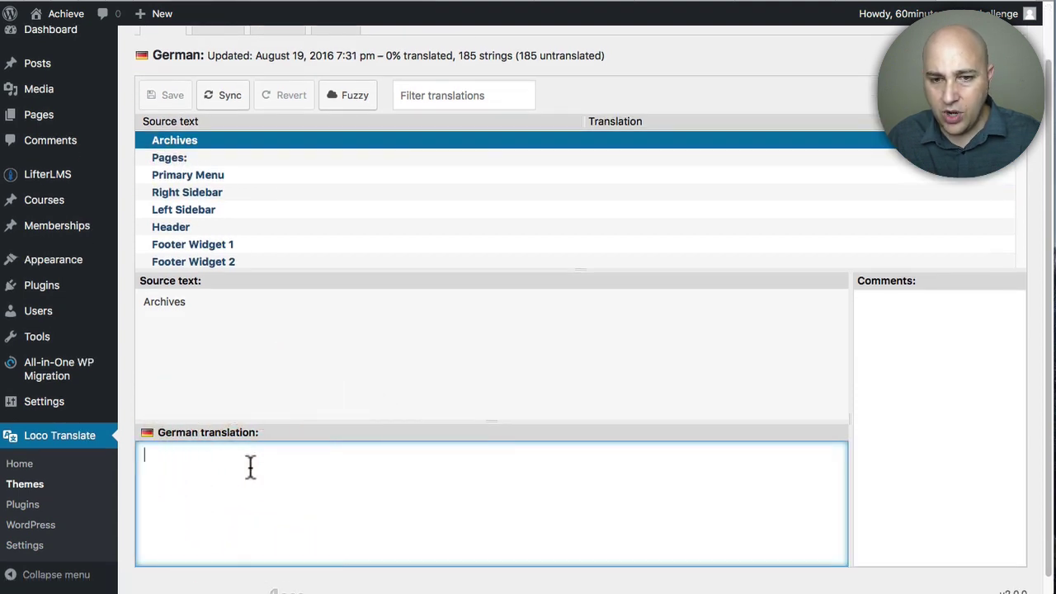
scroll(251, 466, "down", 1)
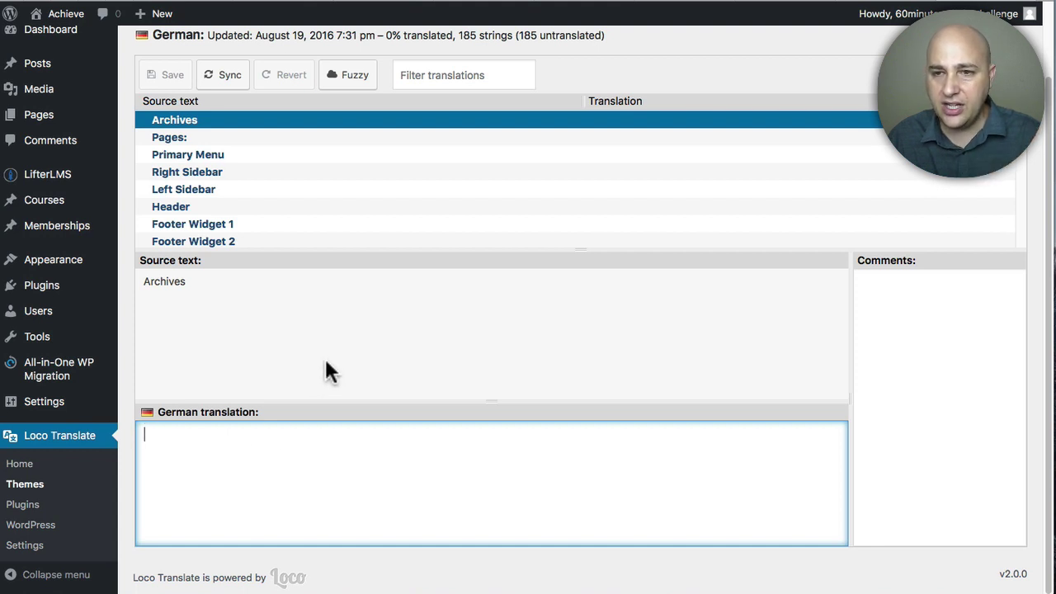
scroll(330, 369, "up", 3)
left_click(423, 159)
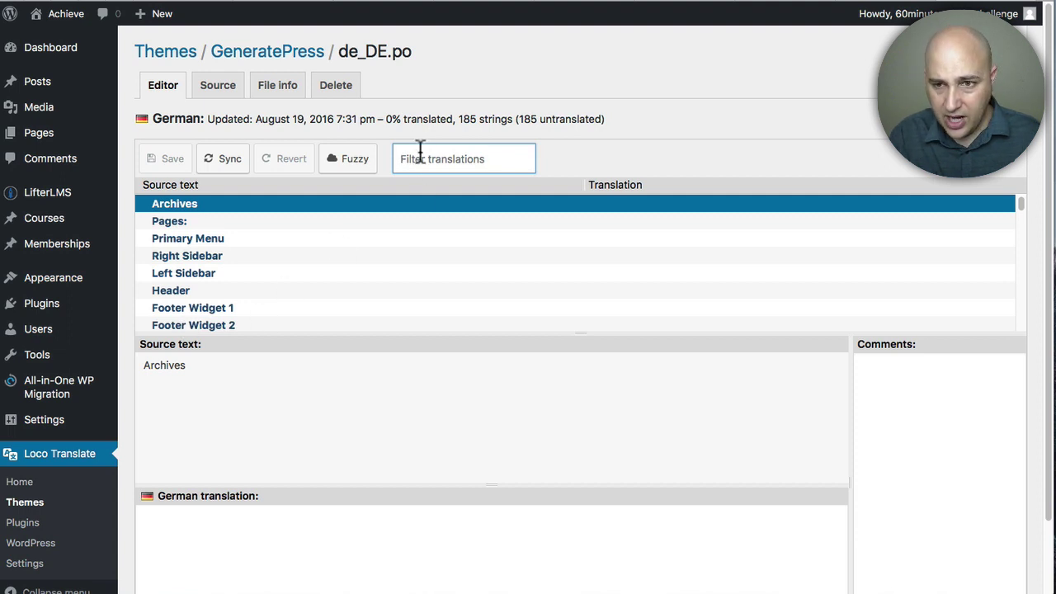
type("fo")
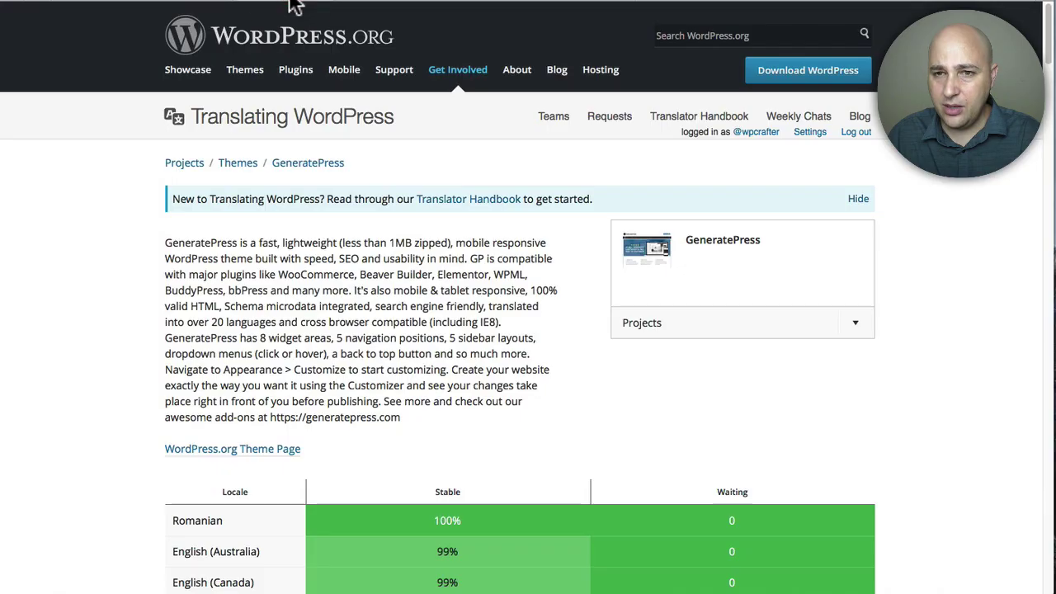
Open GeneratePress's Italian translation page on WordPress.org from its locale list, and bring up the LifterLMS translation status page
left_click(294, 4)
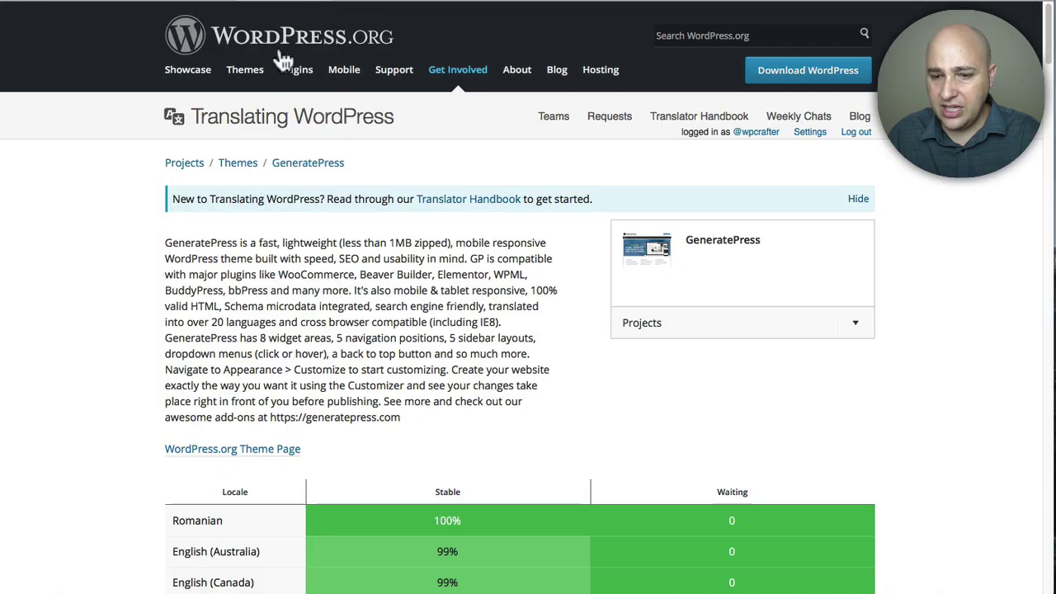
scroll(148, 227, "down", 5)
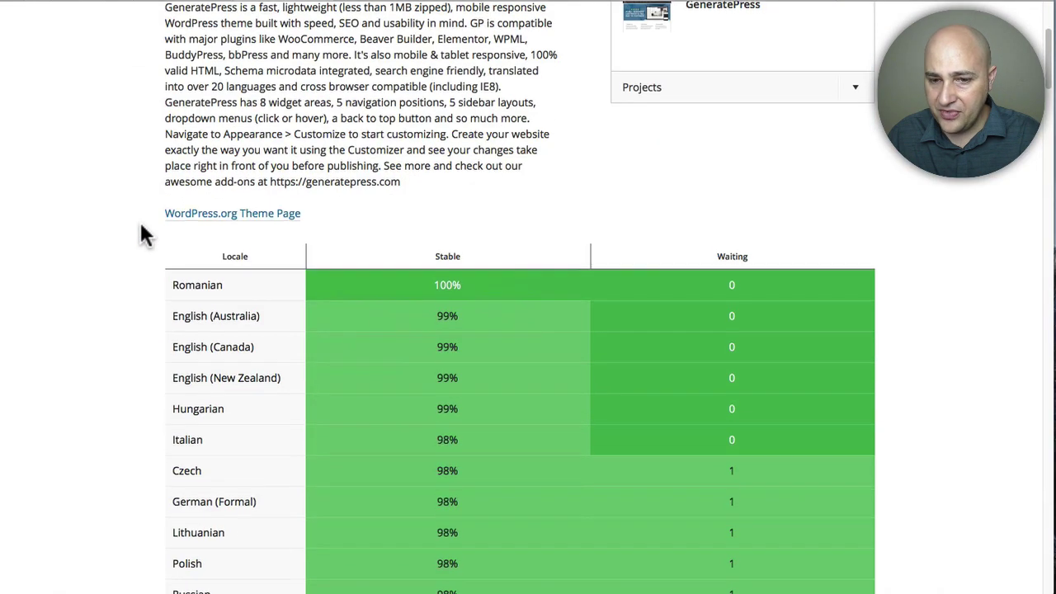
scroll(140, 235, "down", 3)
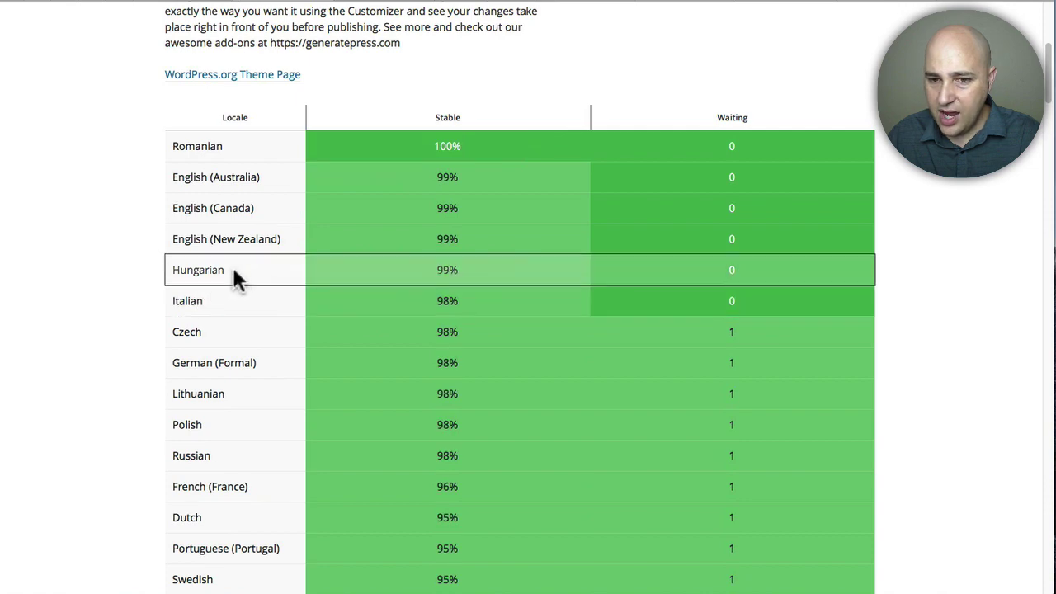
left_click_drag(198, 301, 165, 312)
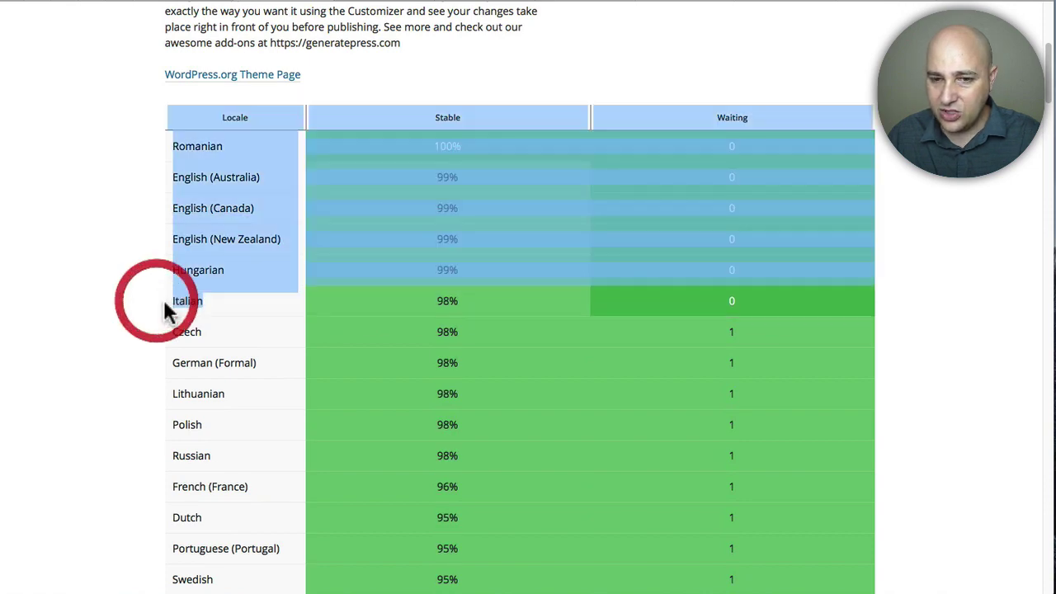
left_click(189, 302)
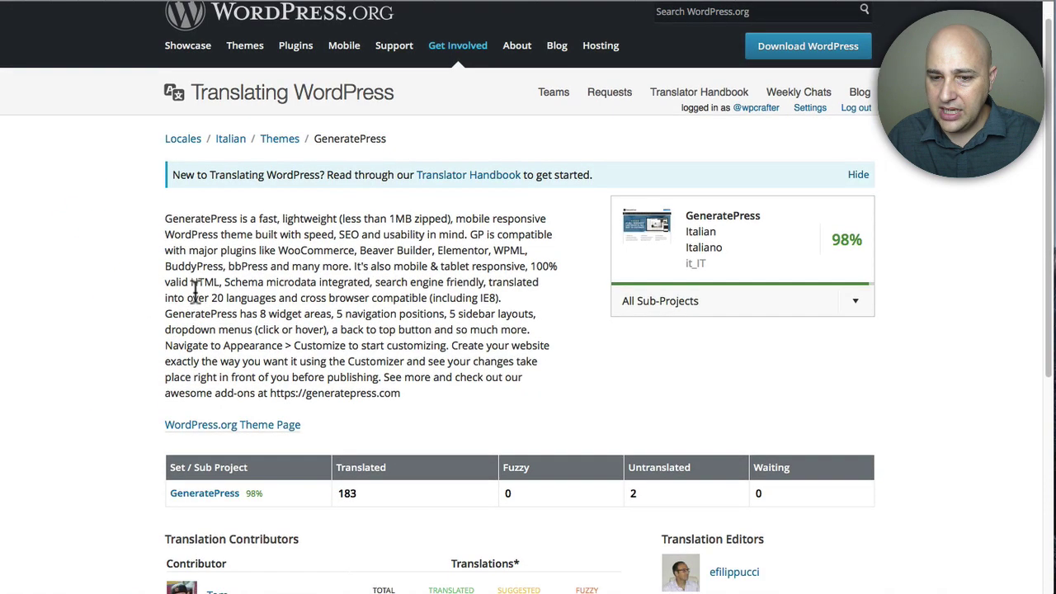
scroll(194, 291, "down", 4)
scroll(203, 264, "up", 5)
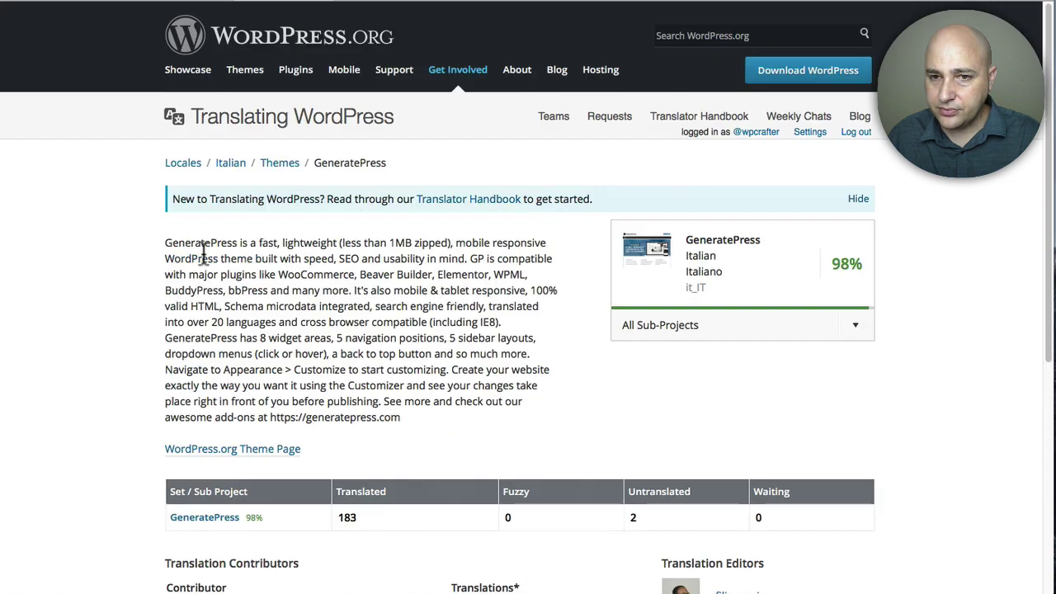
left_click(382, 3)
left_click(483, 2)
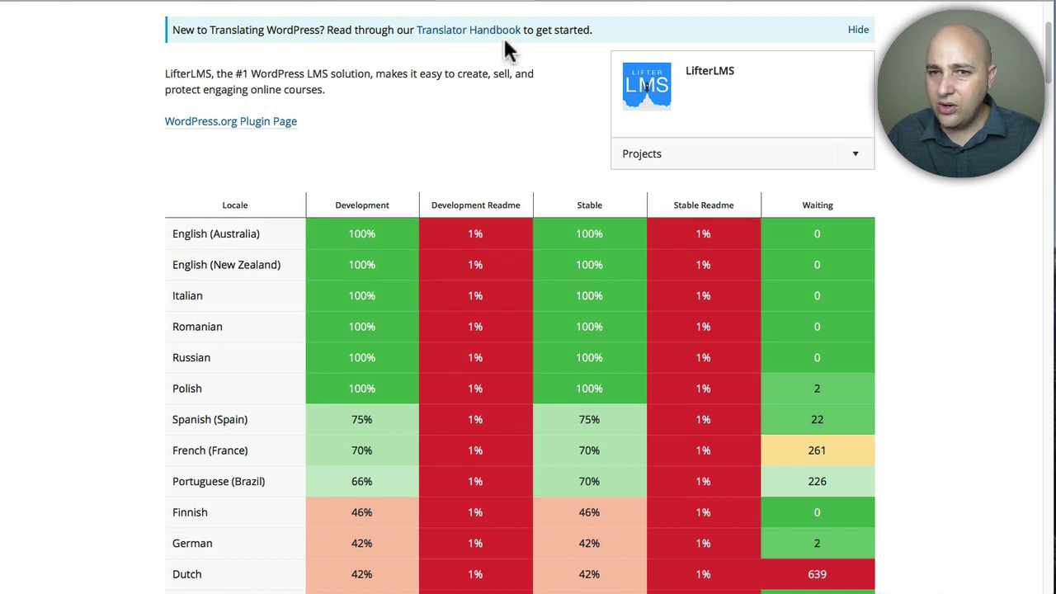
Switch back to the site's WordPress admin and reload the General Settings page
left_click(985, 3)
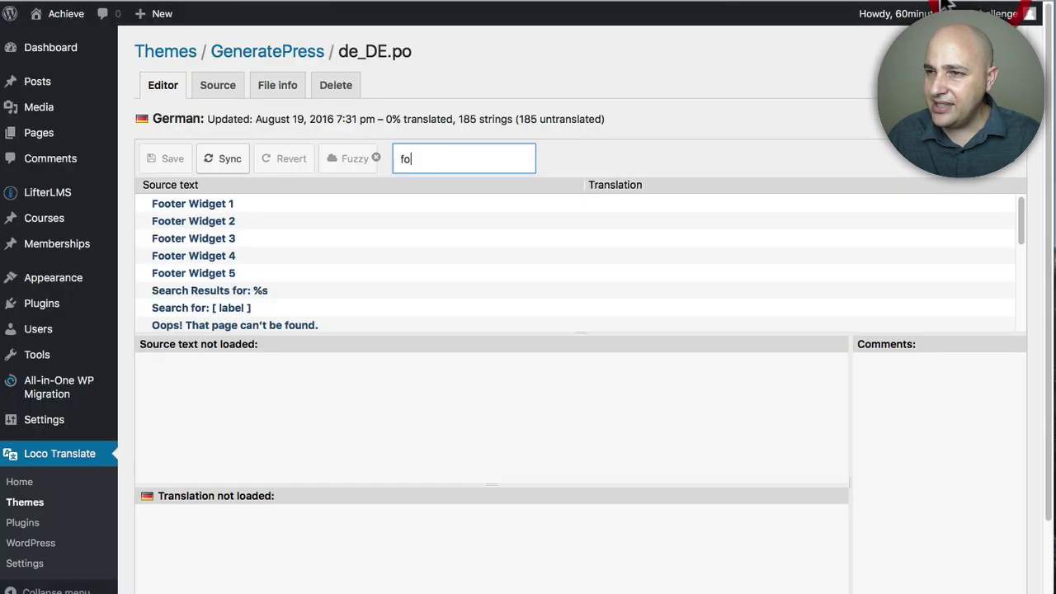
left_click(907, 3)
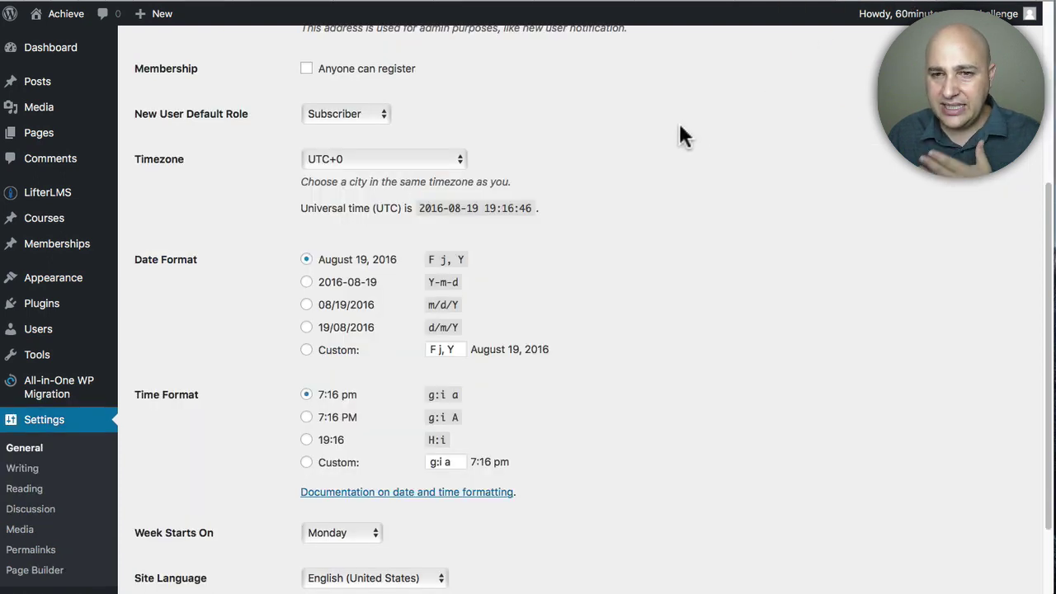
scroll(681, 132, "up", 5)
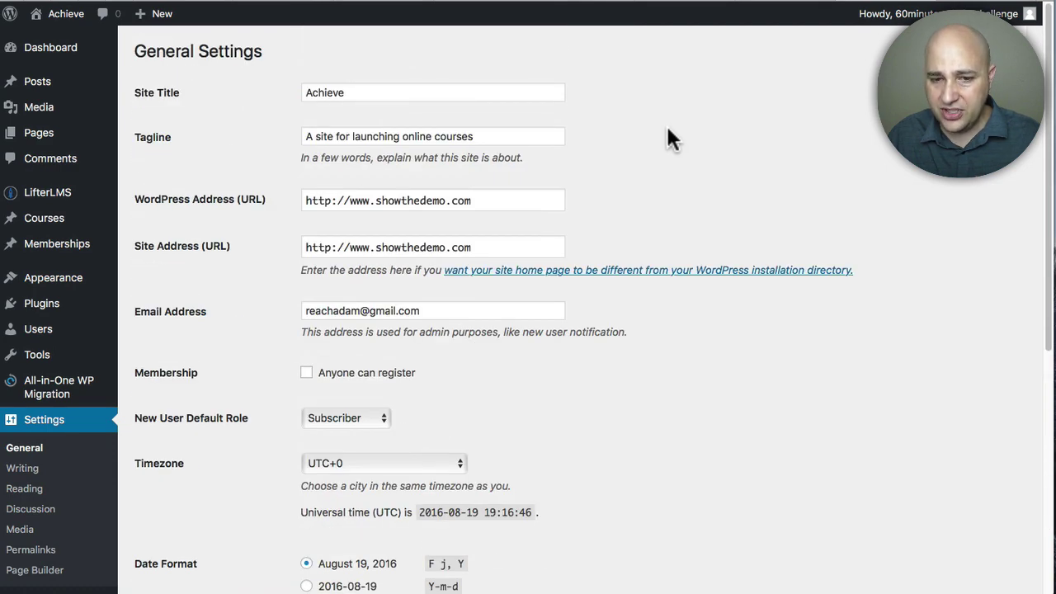
left_click(24, 449)
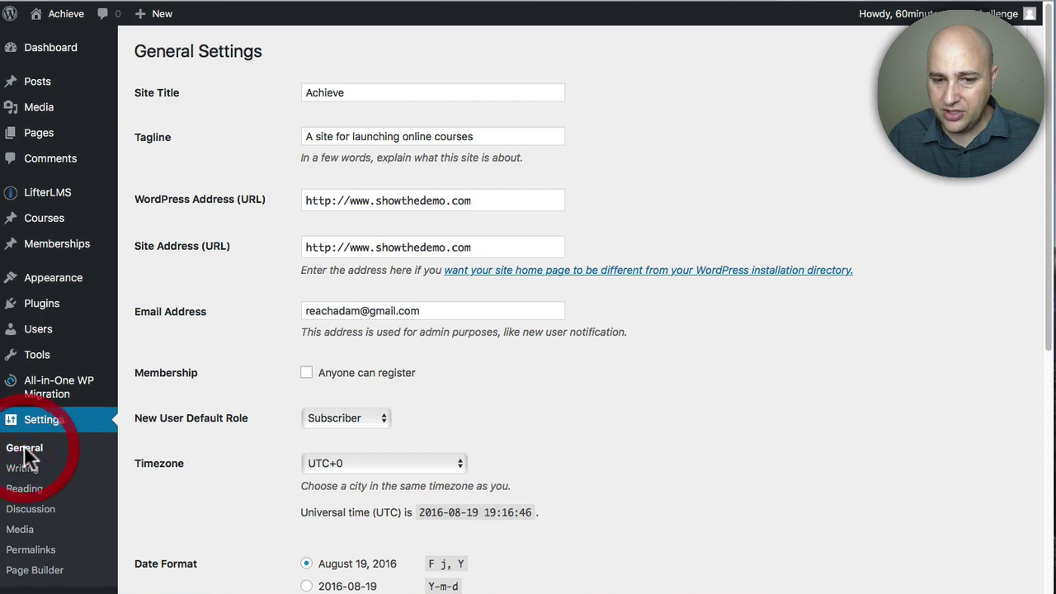
Set the Site Language to Italiano and save the general settings
scroll(597, 264, "down", 10)
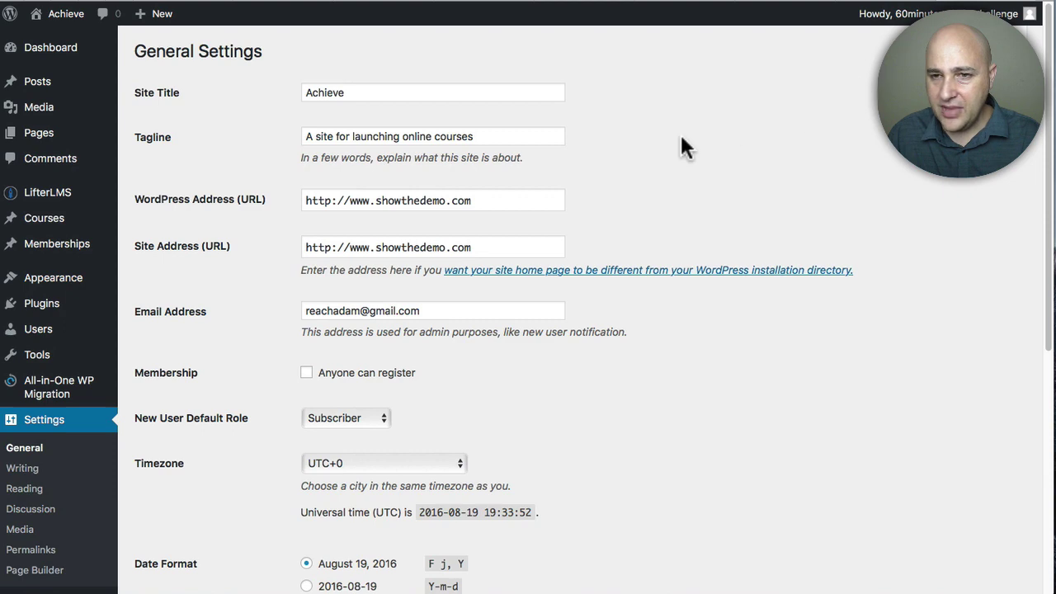
scroll(673, 140, "down", 10)
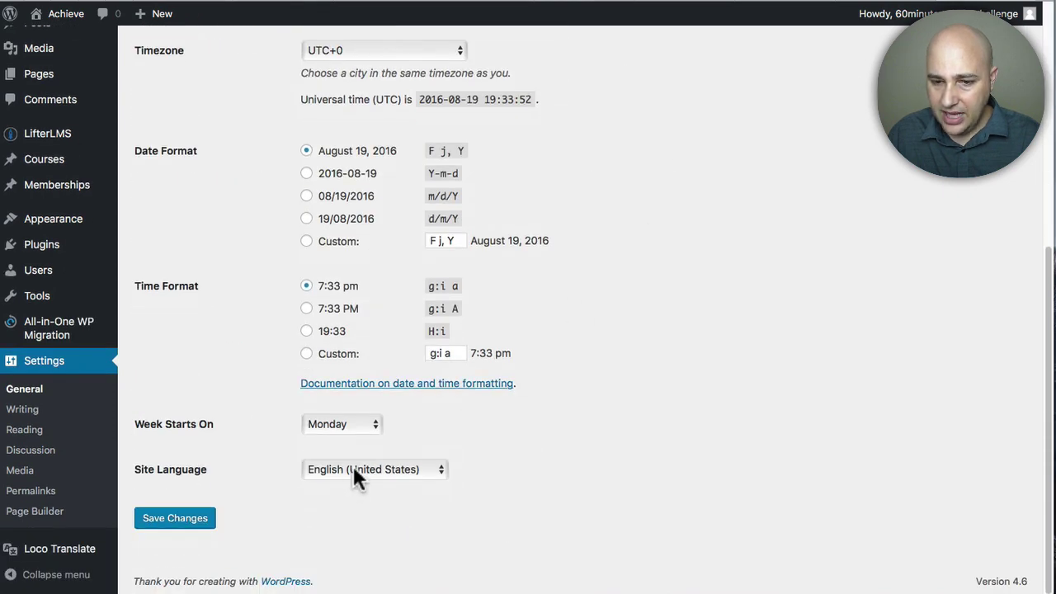
left_click(355, 469)
scroll(388, 483, "down", 3)
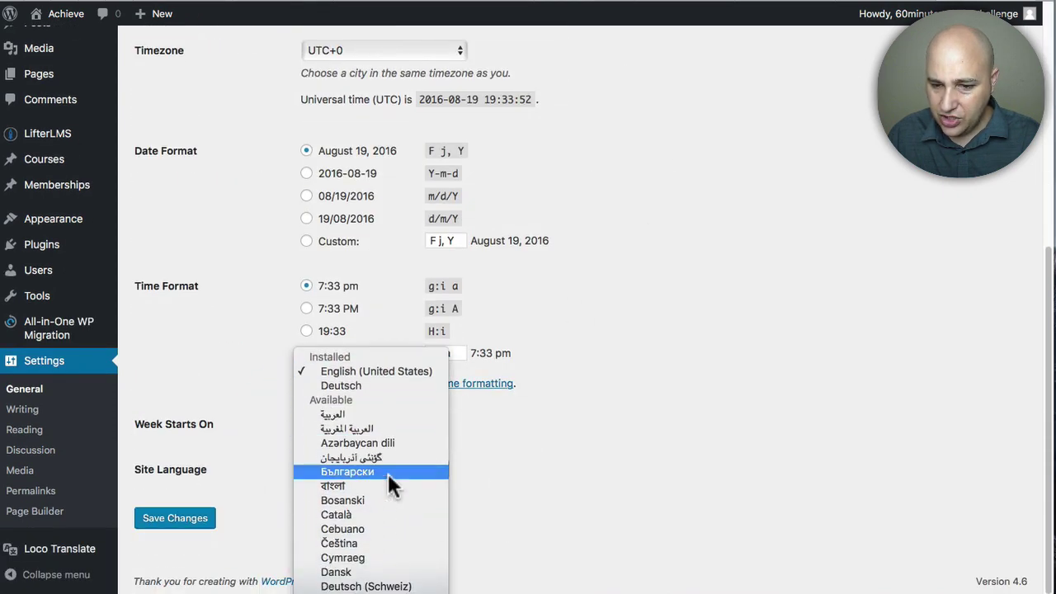
scroll(394, 485, "down", 5)
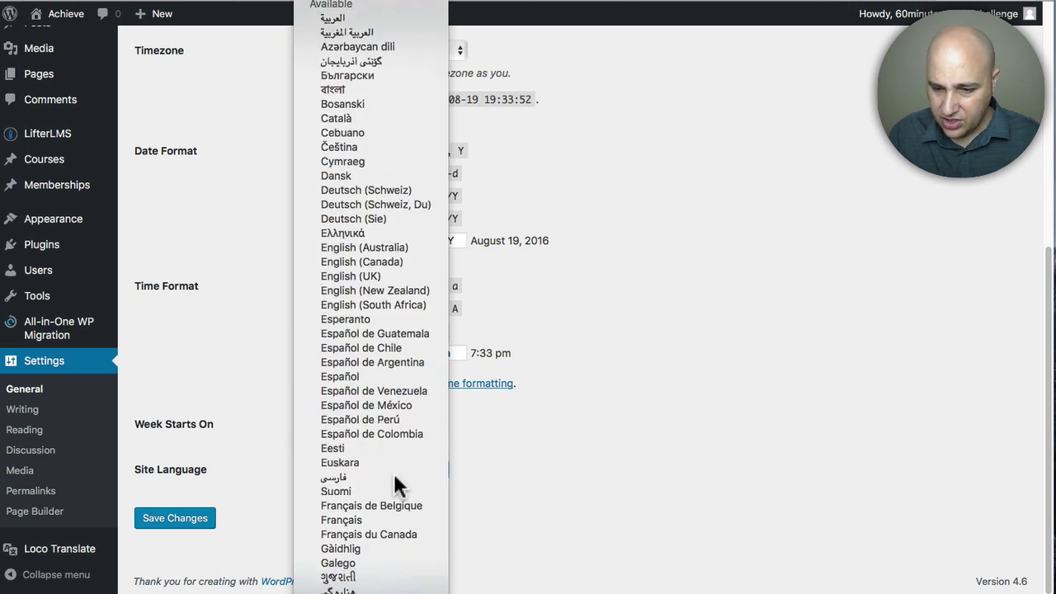
scroll(392, 485, "down", 2)
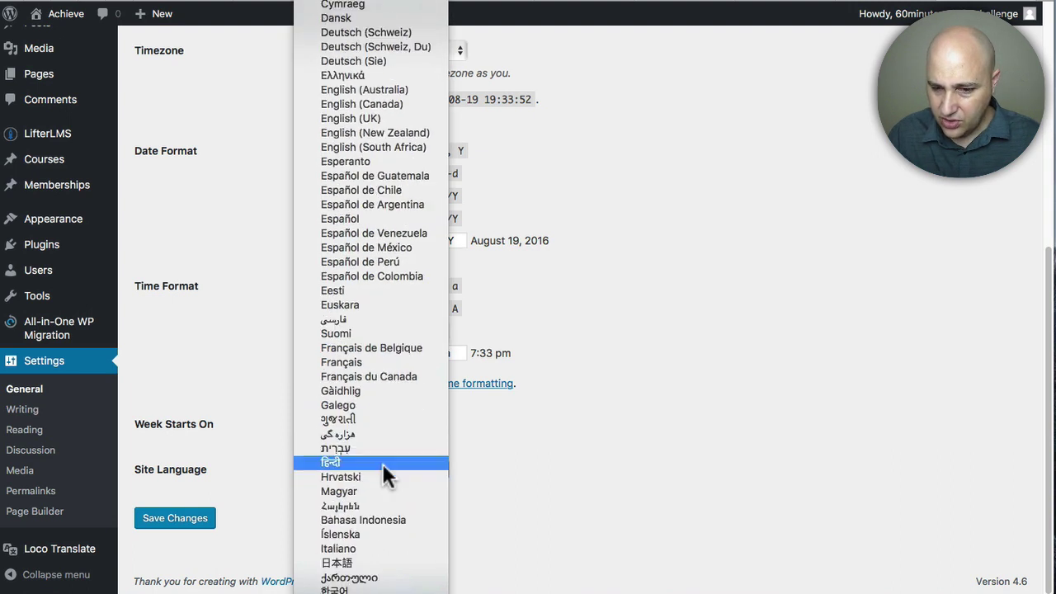
left_click(382, 549)
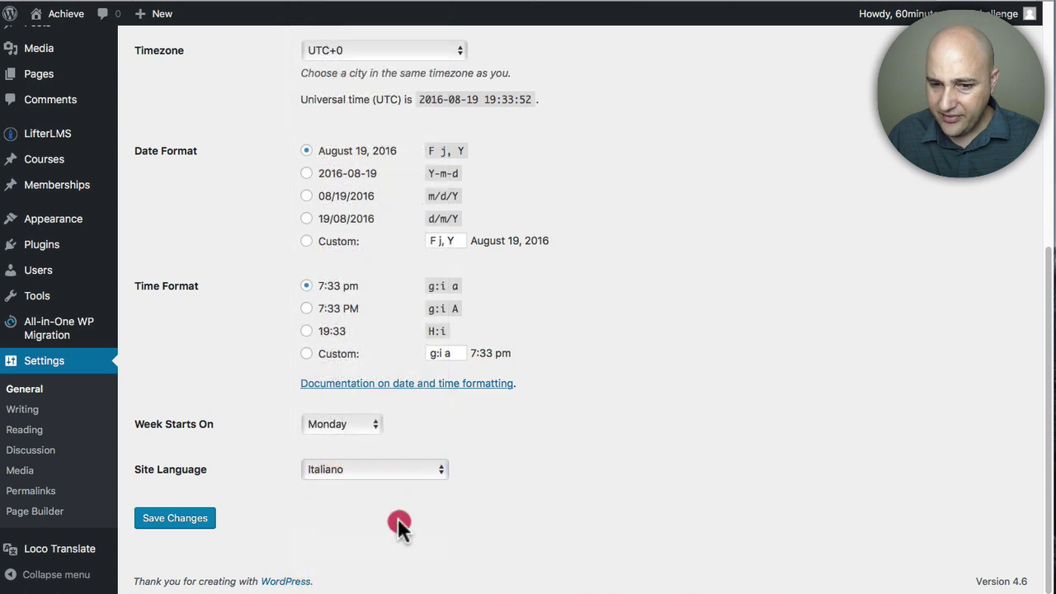
left_click(165, 518)
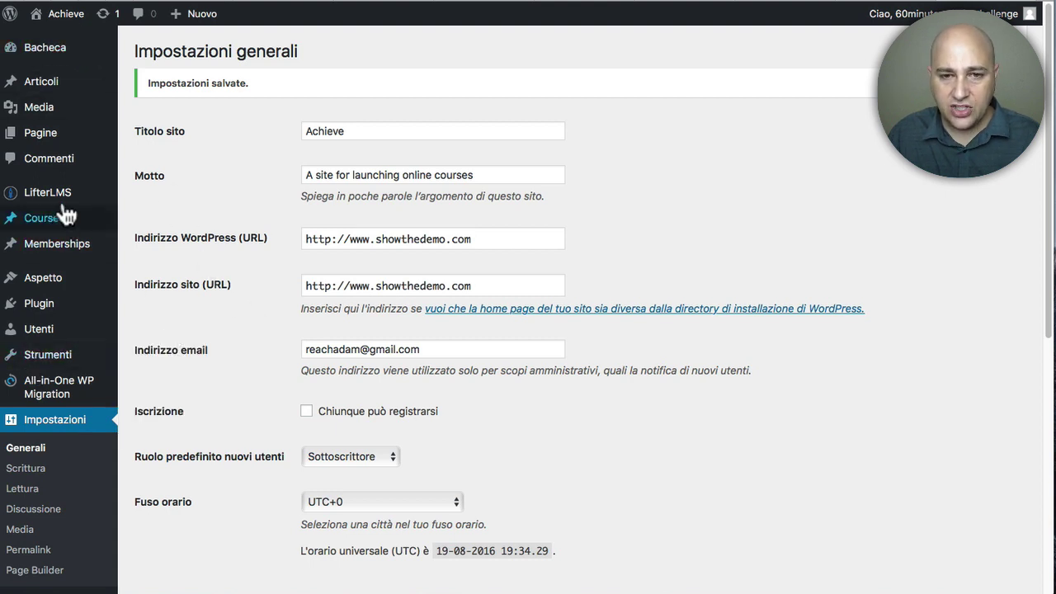
Check the Courses, Memberships and Aspetto submenus for Italian labels, and view the theme Customizer before closing it
mouse_move(47, 227)
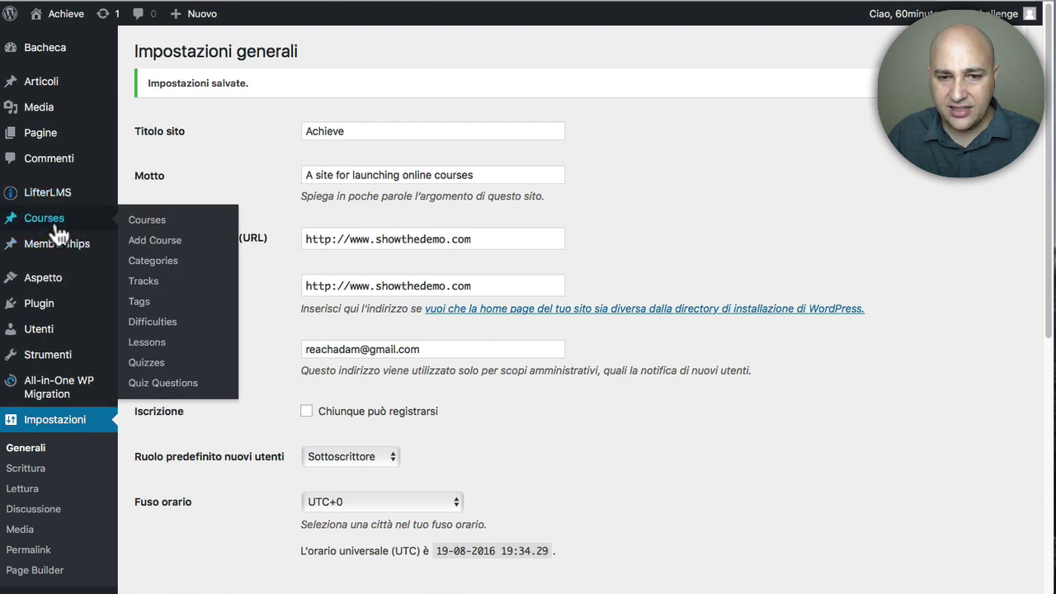
mouse_move(37, 245)
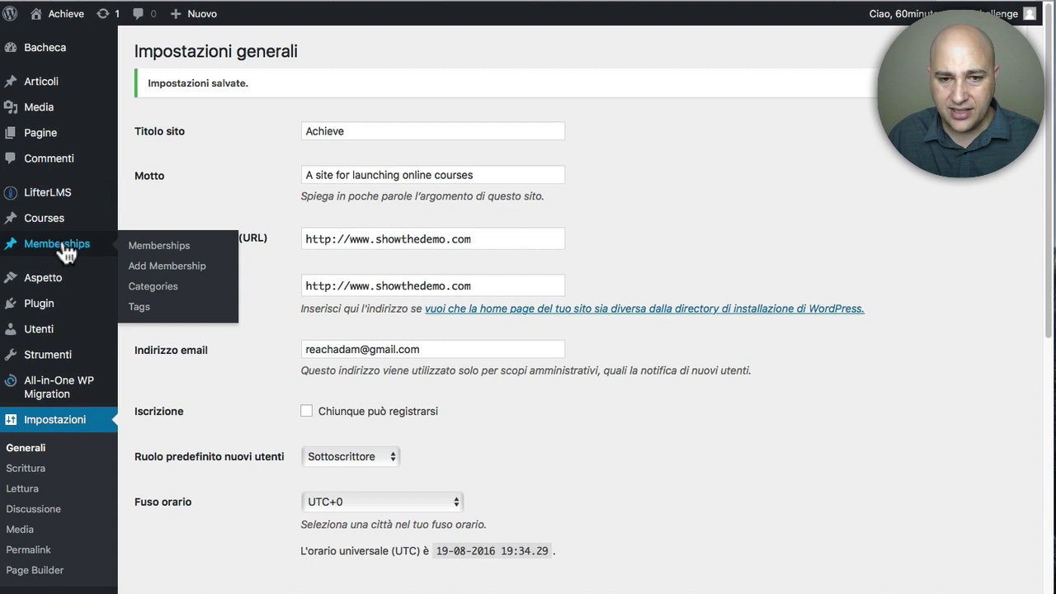
mouse_move(66, 279)
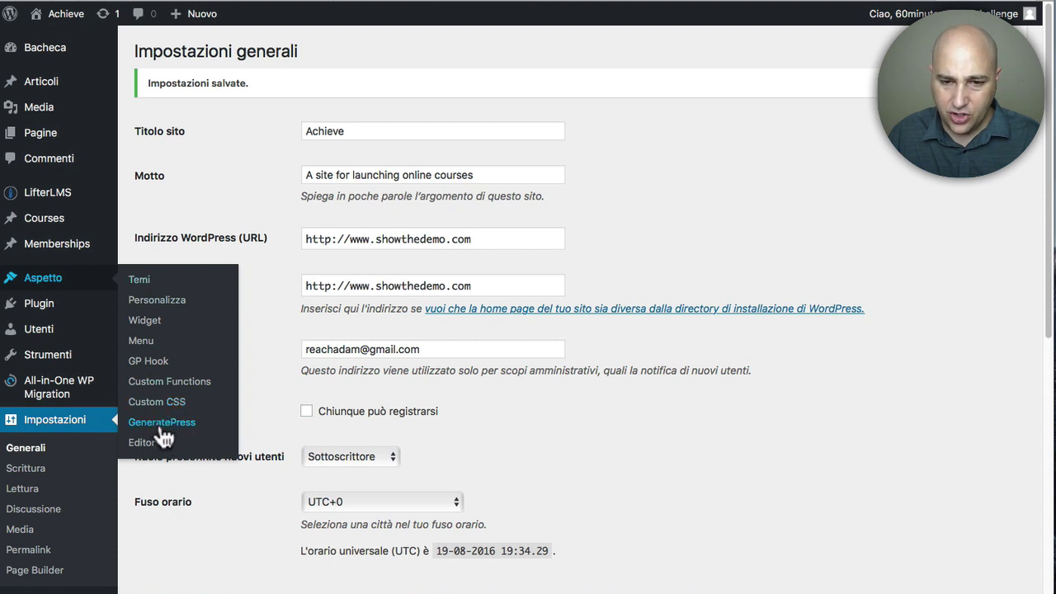
left_click(155, 300)
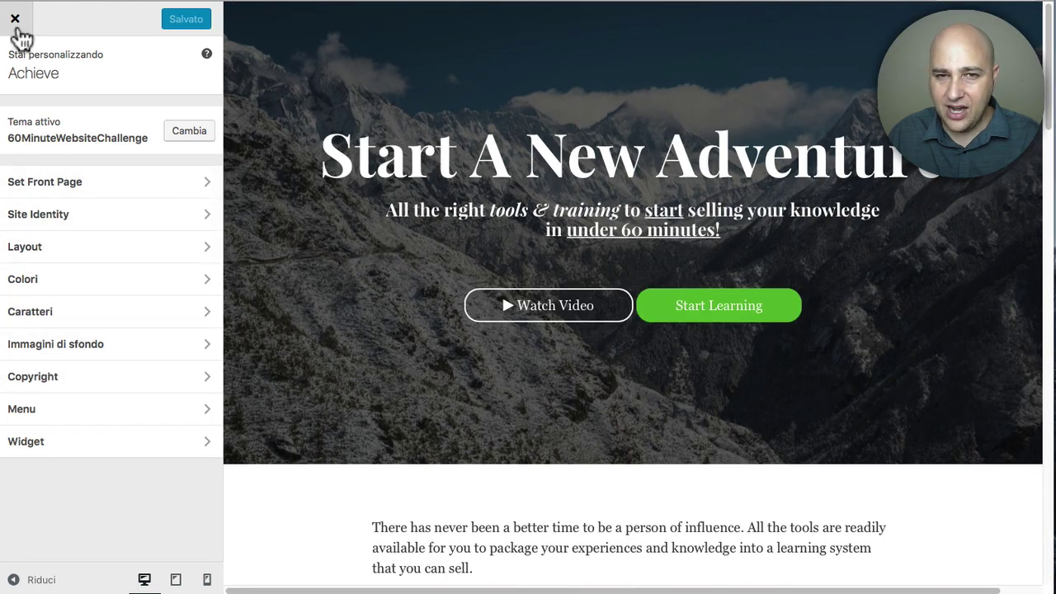
left_click(15, 20)
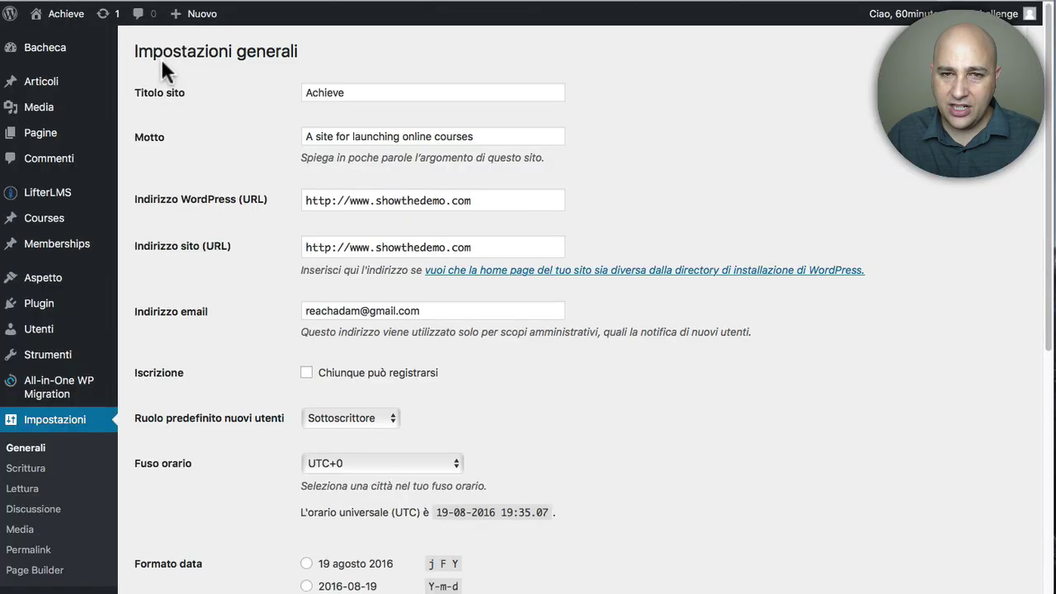
Go to the WordPress updates page and install the available translation updates
mouse_move(57, 53)
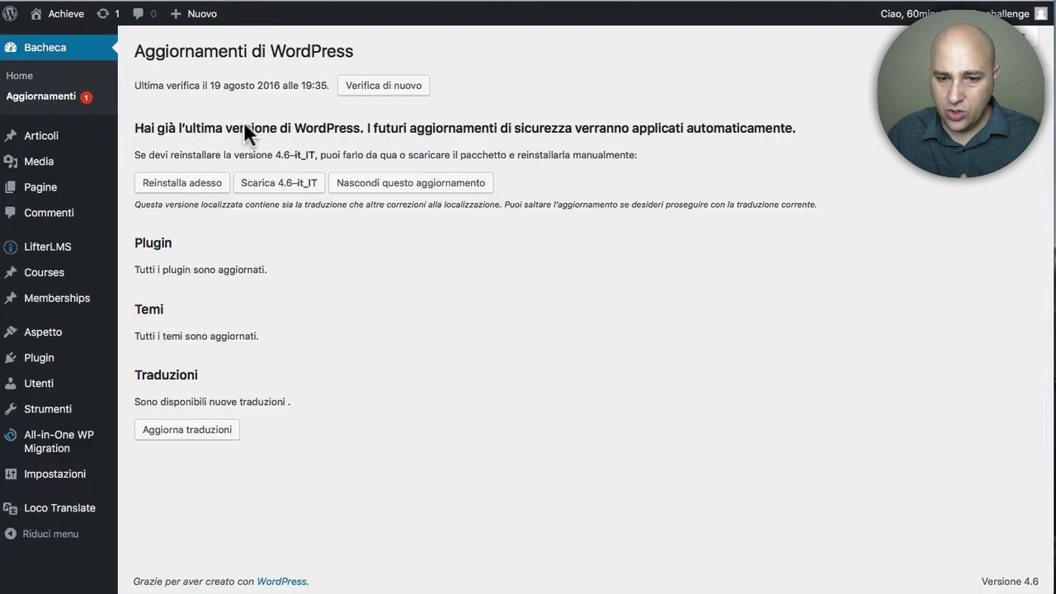
left_click(187, 430)
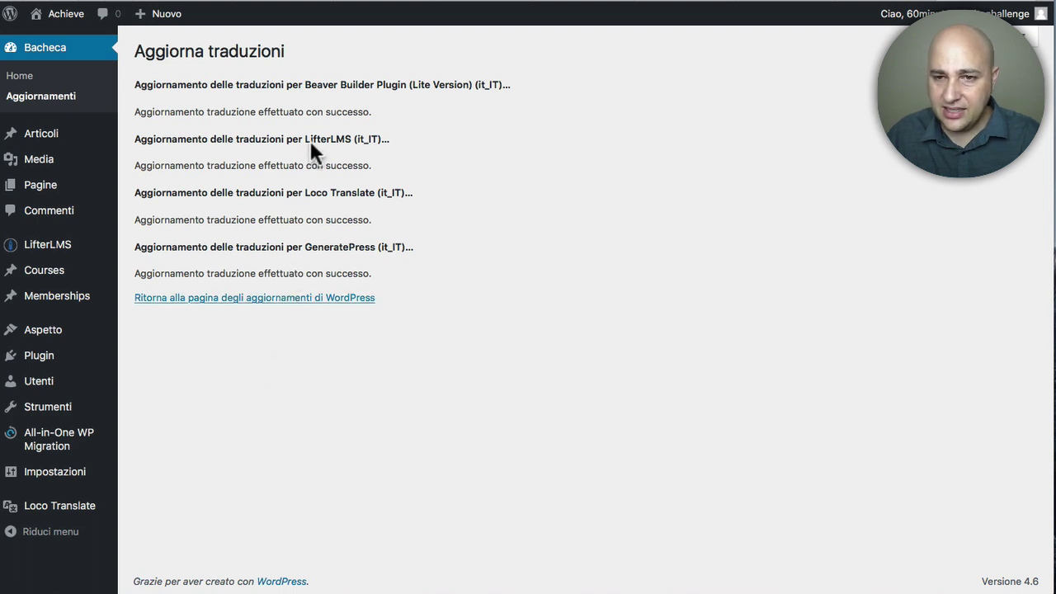
Review which plugins and theme received translation updates, return to the updates page and inspect the courses submenu
left_click_drag(305, 84, 405, 84)
left_click_drag(305, 138, 353, 139)
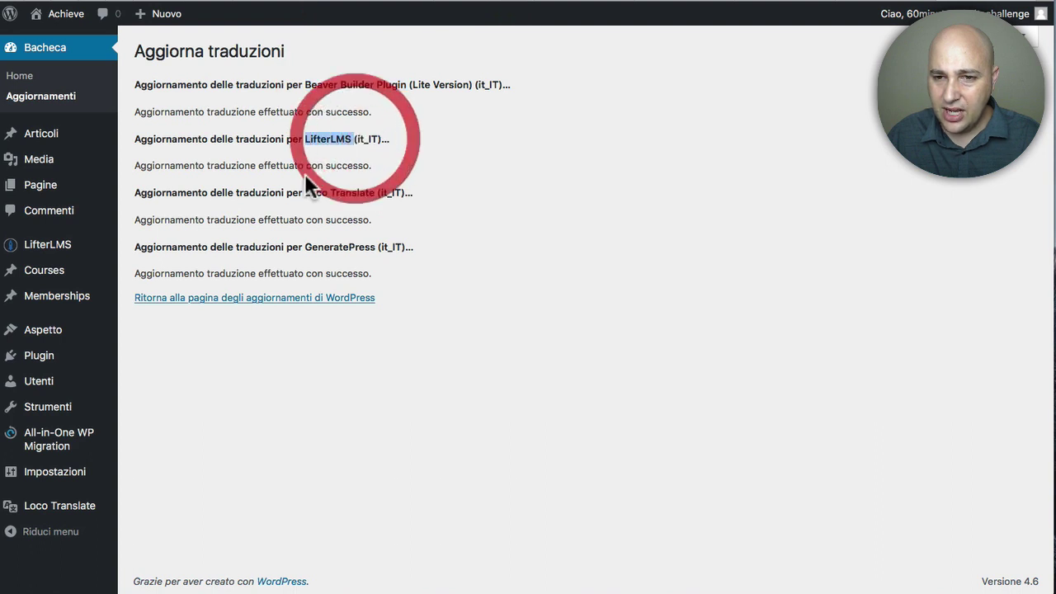
left_click_drag(306, 192, 398, 192)
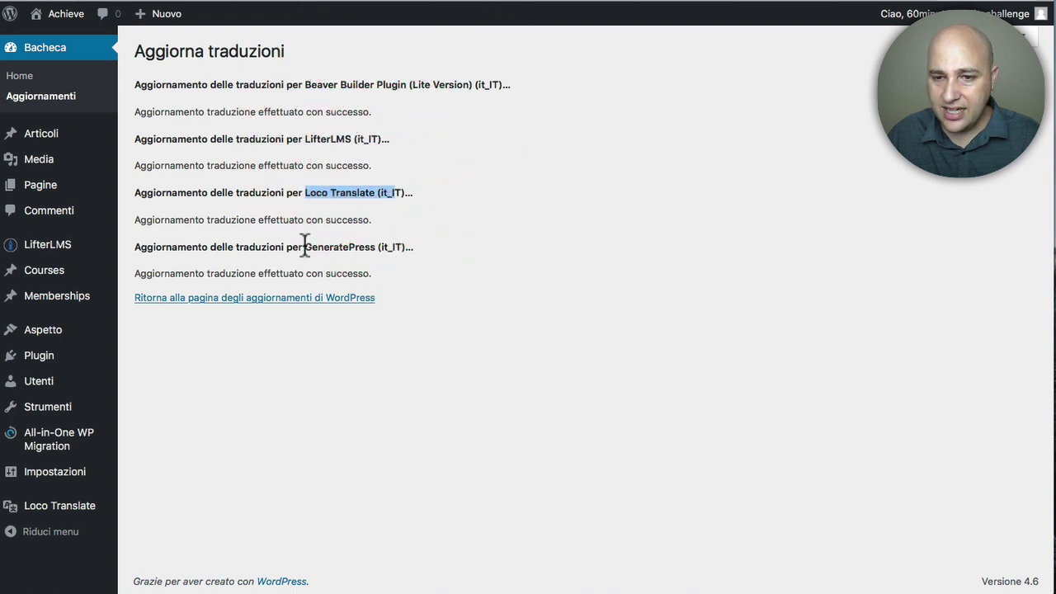
left_click_drag(304, 246, 401, 247)
left_click(214, 244)
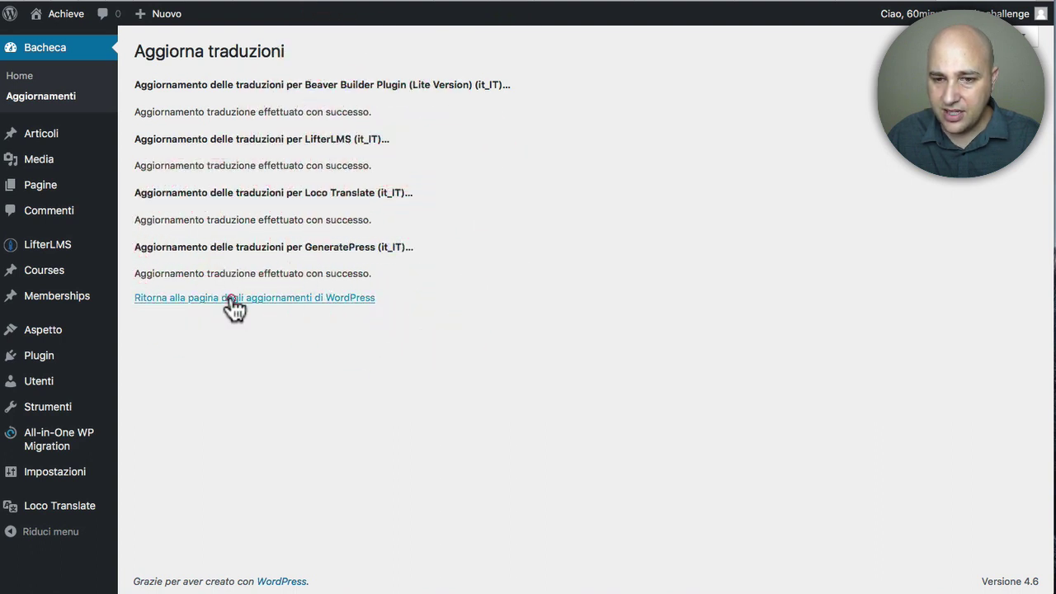
left_click(234, 301)
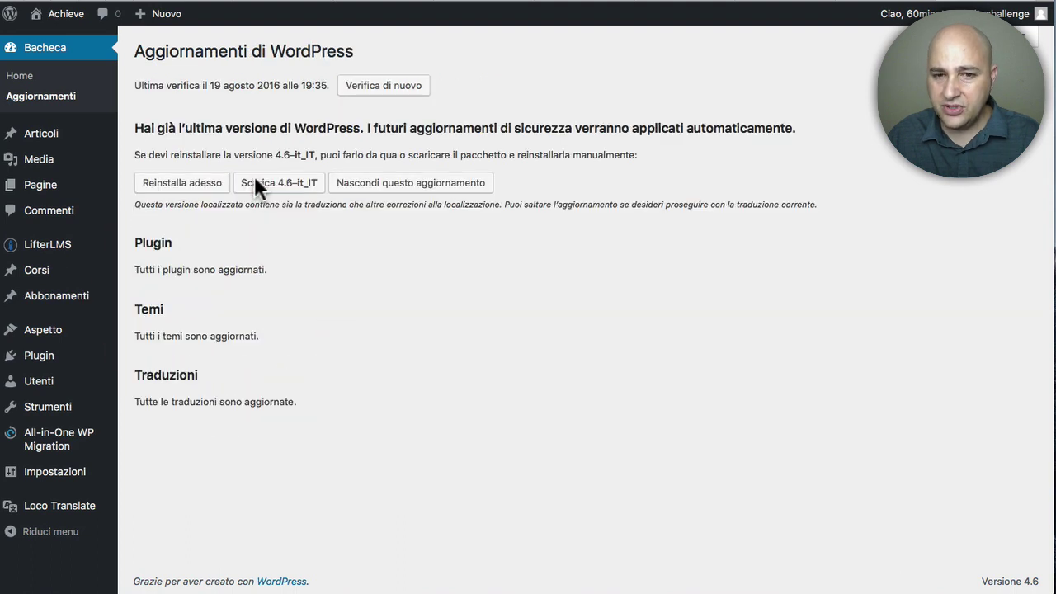
mouse_move(44, 276)
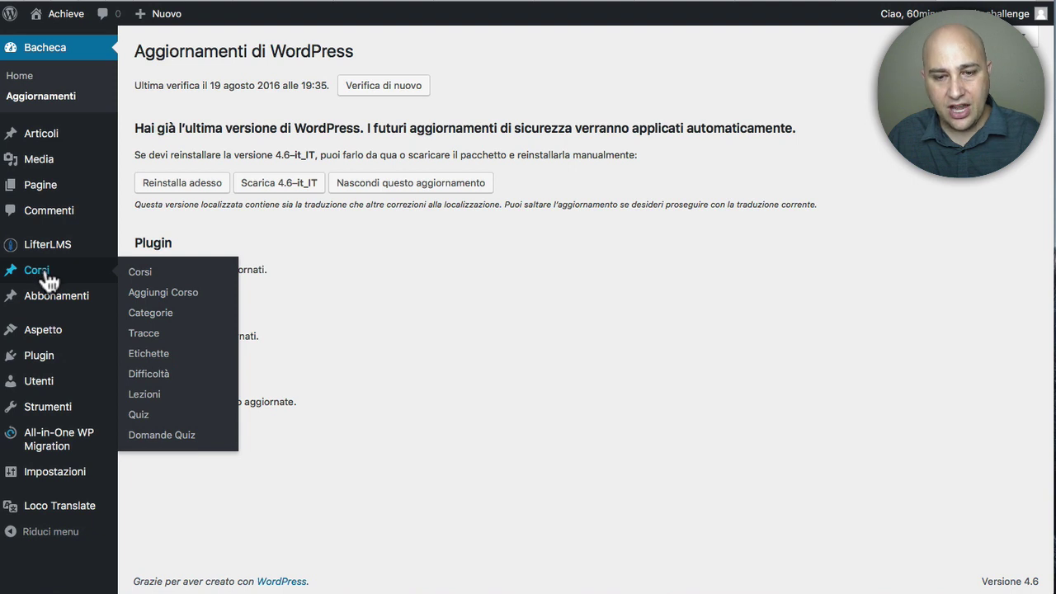
Check the Abbonamenti and Aspetto submenus for Italian labels and open the theme Customizer
mouse_move(54, 304)
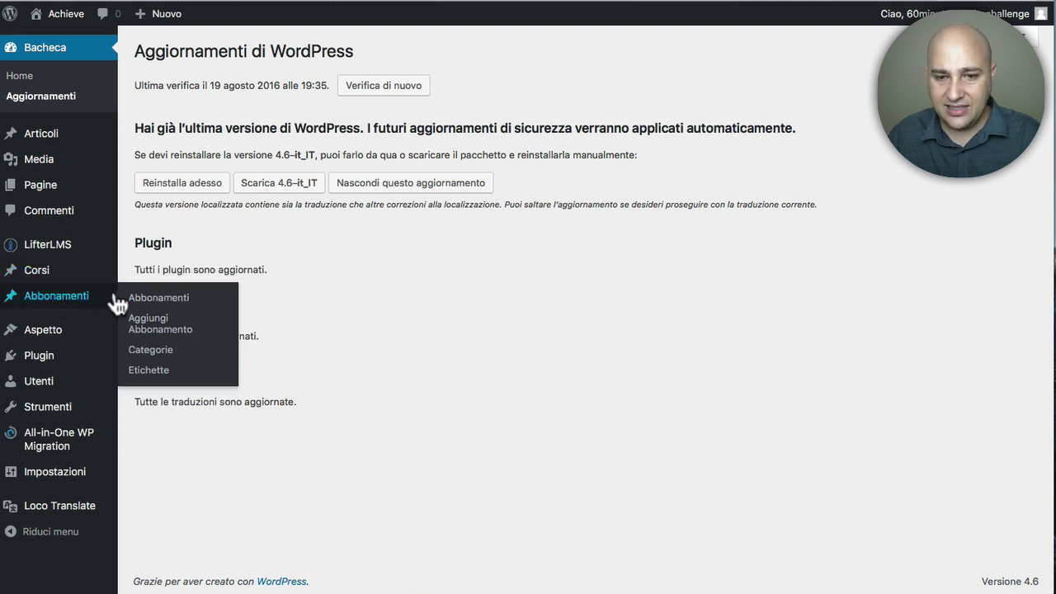
mouse_move(58, 252)
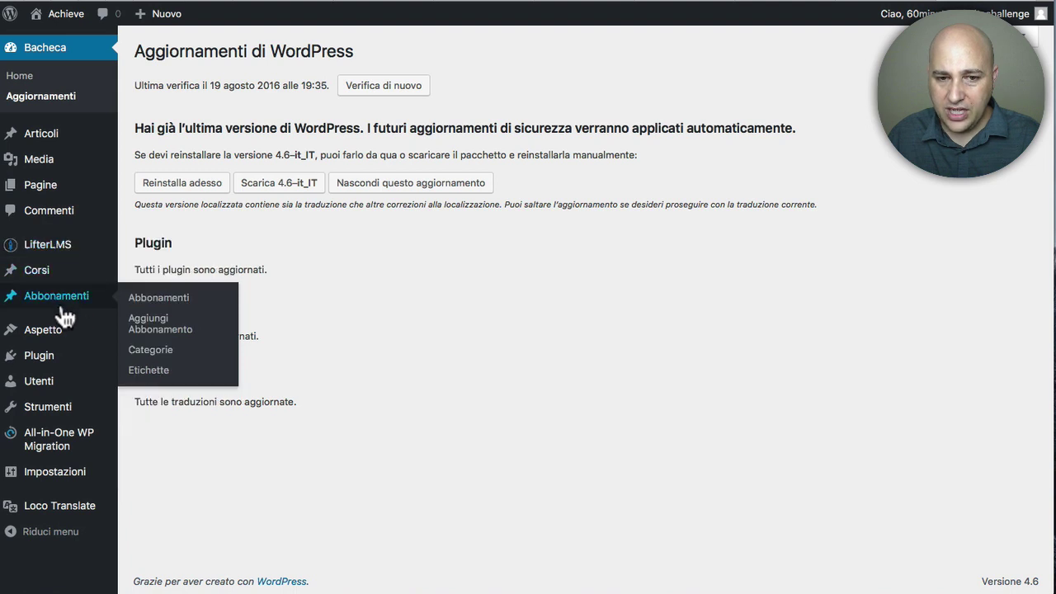
mouse_move(62, 340)
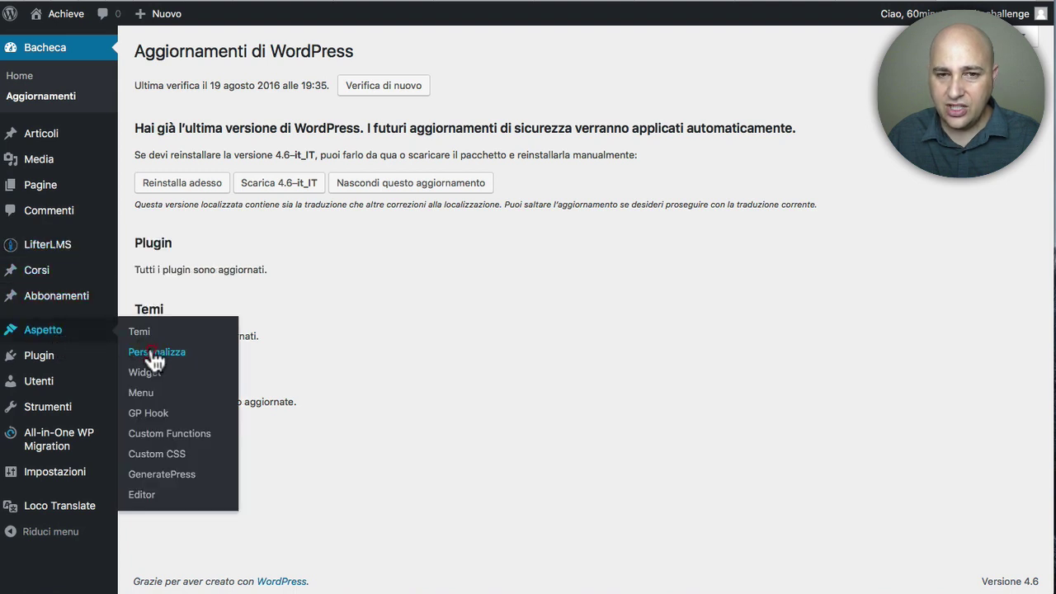
left_click(154, 355)
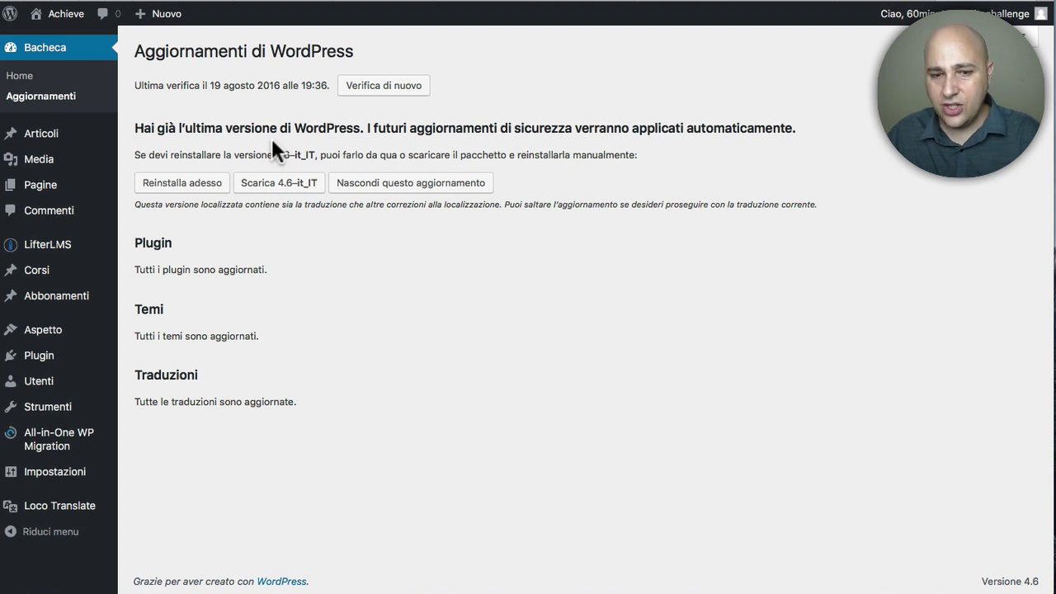
Revisit the Site Language setting on the general settings page and return to the WordPress updates page
mouse_move(62, 508)
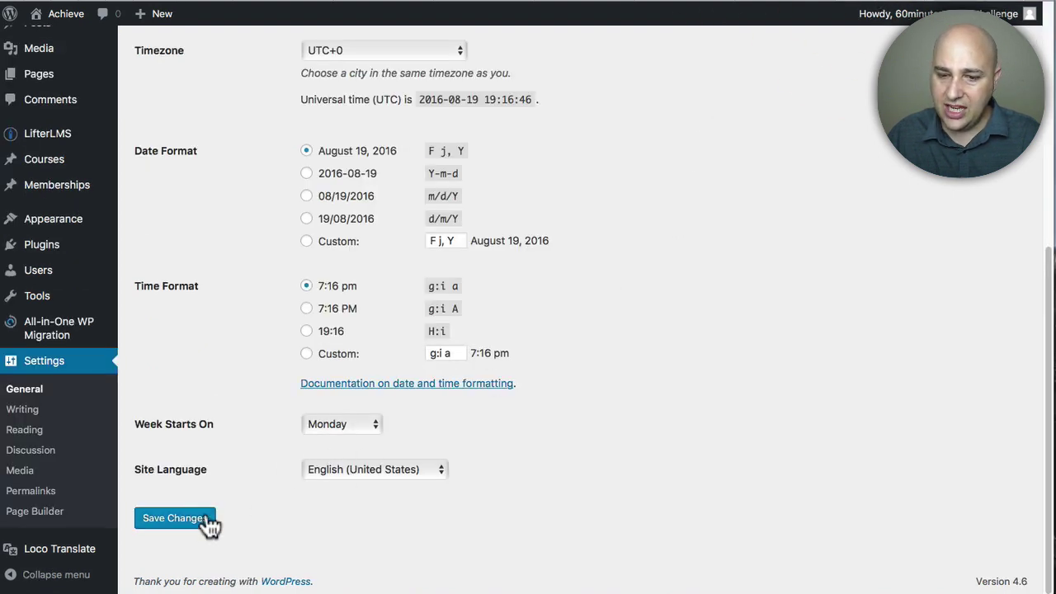
left_click(179, 523)
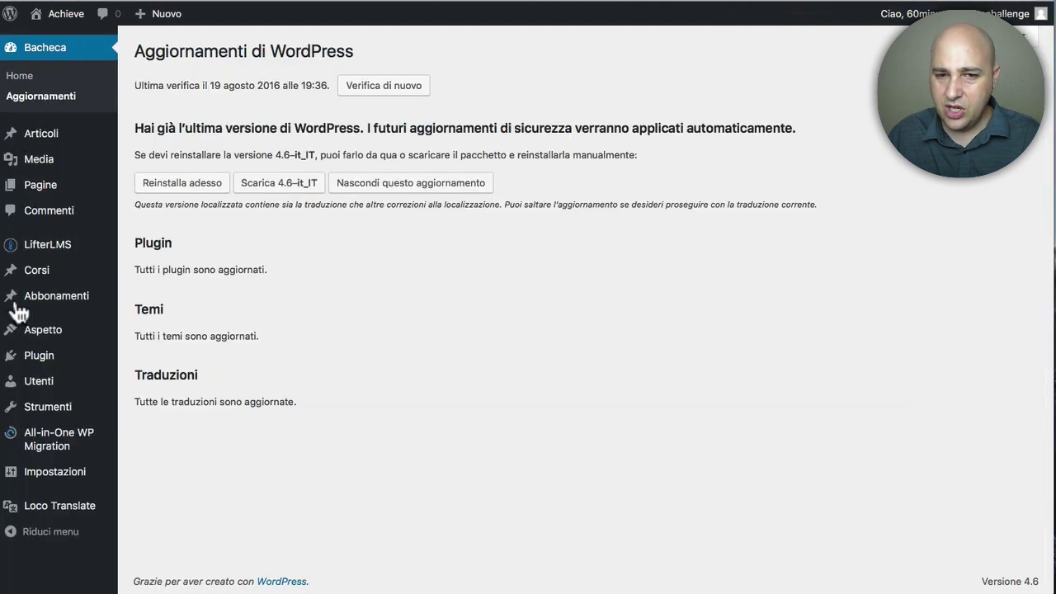
left_click(41, 439)
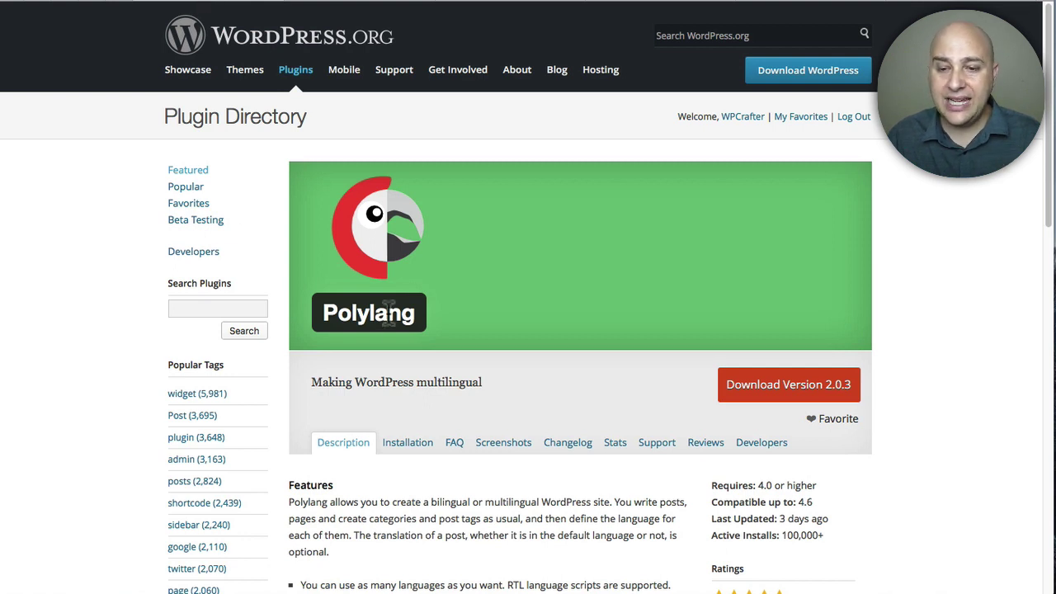
Read the feature description of the Polylang plugin on its WordPress.org plugin directory page
scroll(500, 348, "down", 3)
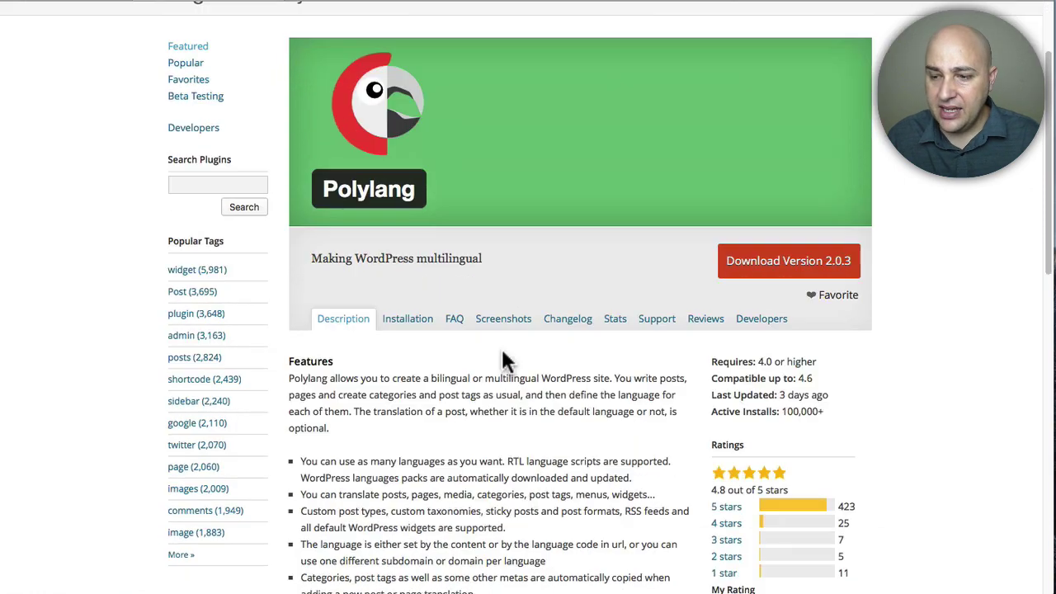
scroll(591, 361, "down", 1)
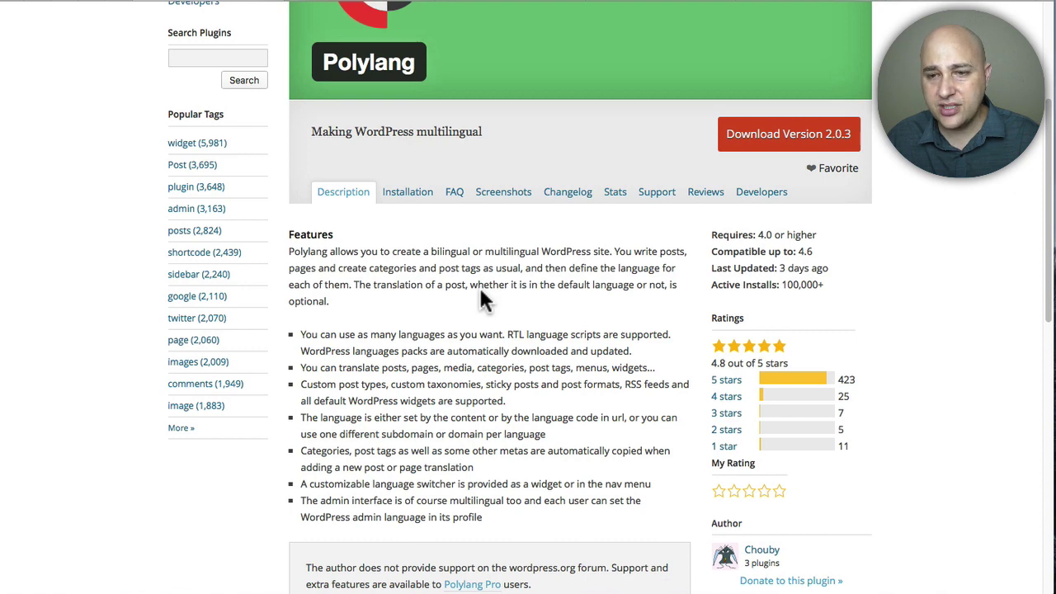
scroll(481, 290, "up", 5)
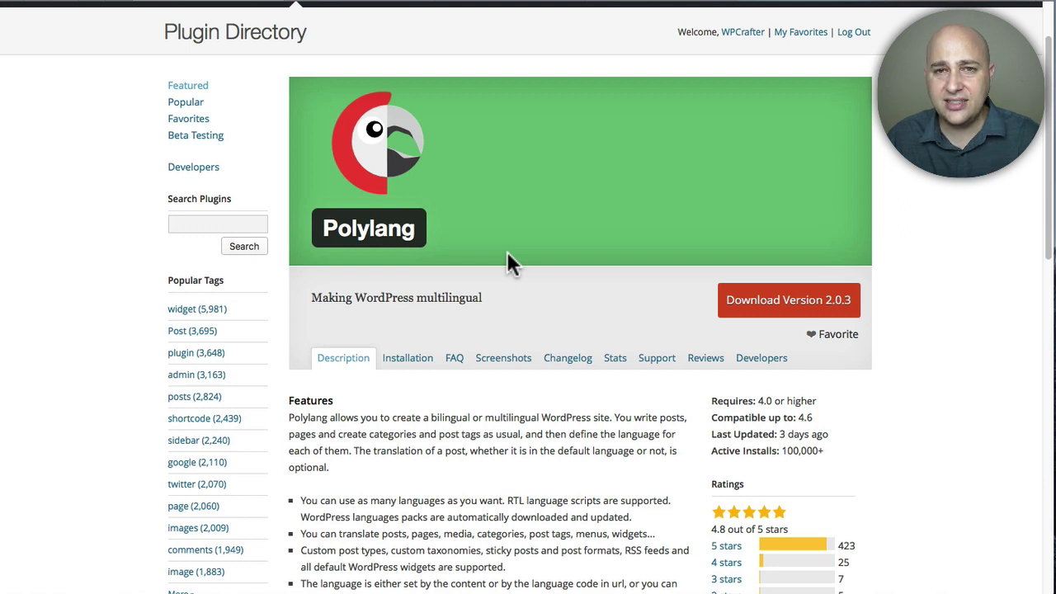
Switch to the WPML purchase page, decline the plugin comparison offer, and review the features listed for each WPML version
left_click(368, 4)
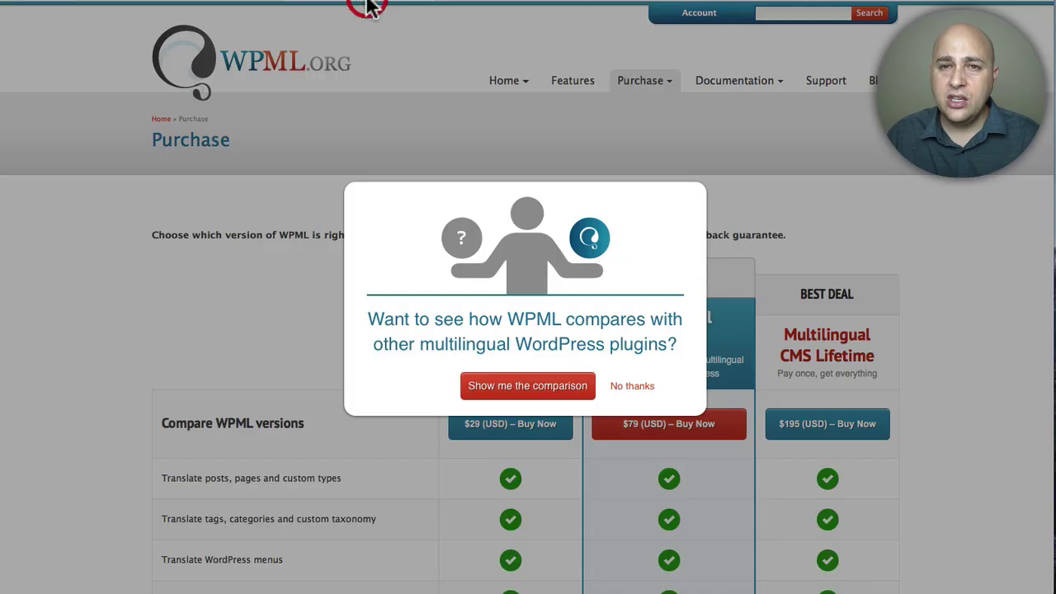
left_click(636, 385)
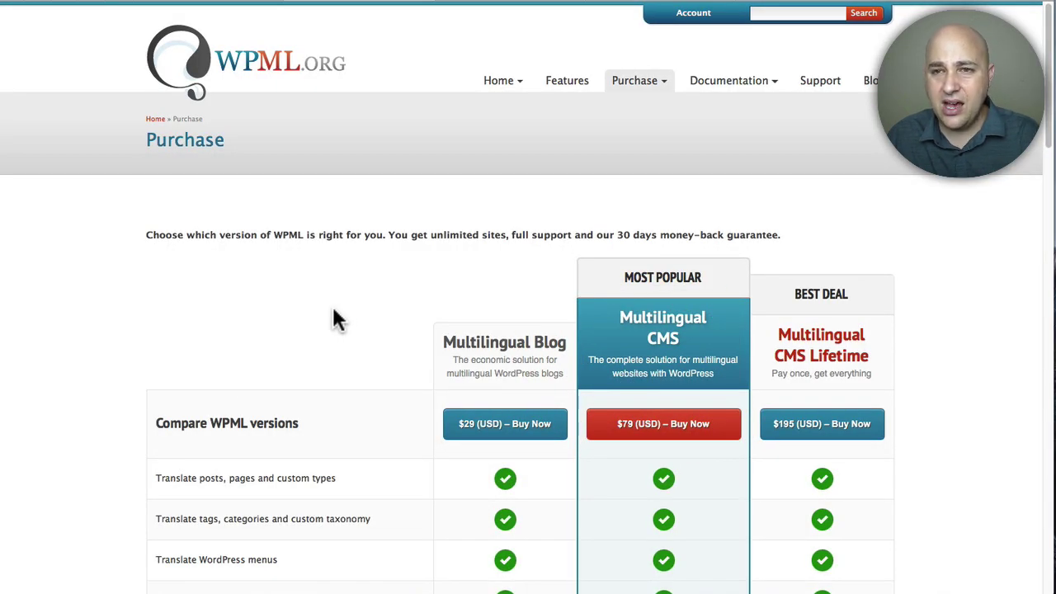
scroll(353, 305, "down", 4)
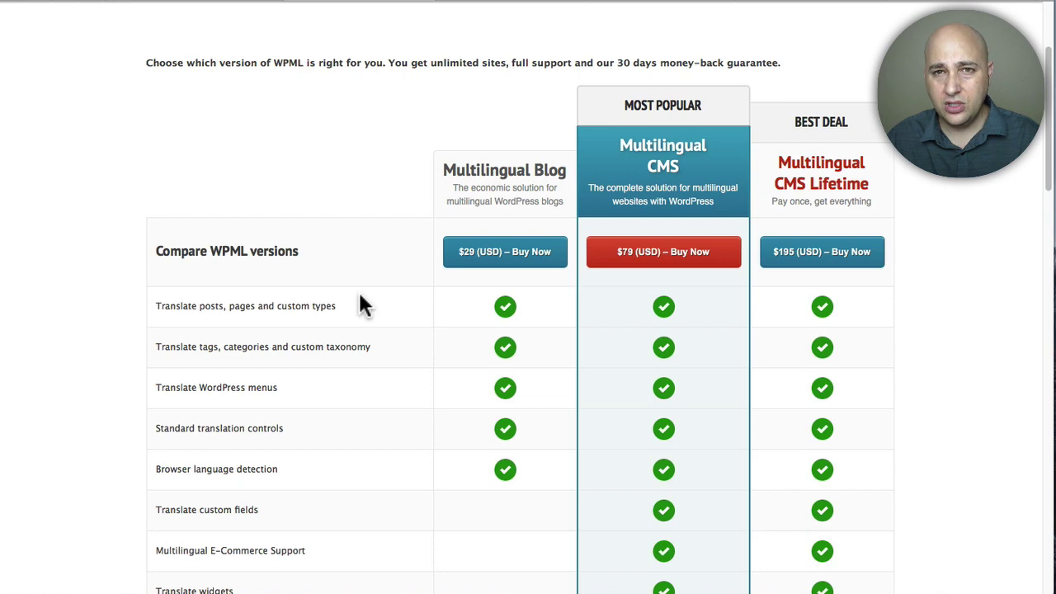
scroll(376, 306, "down", 2)
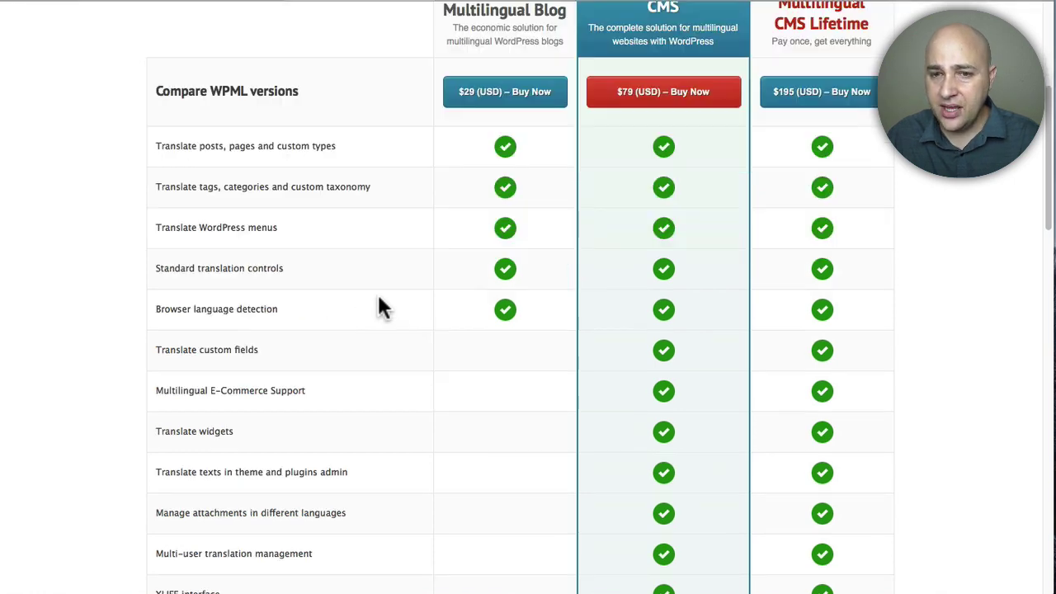
scroll(388, 289, "up", 1)
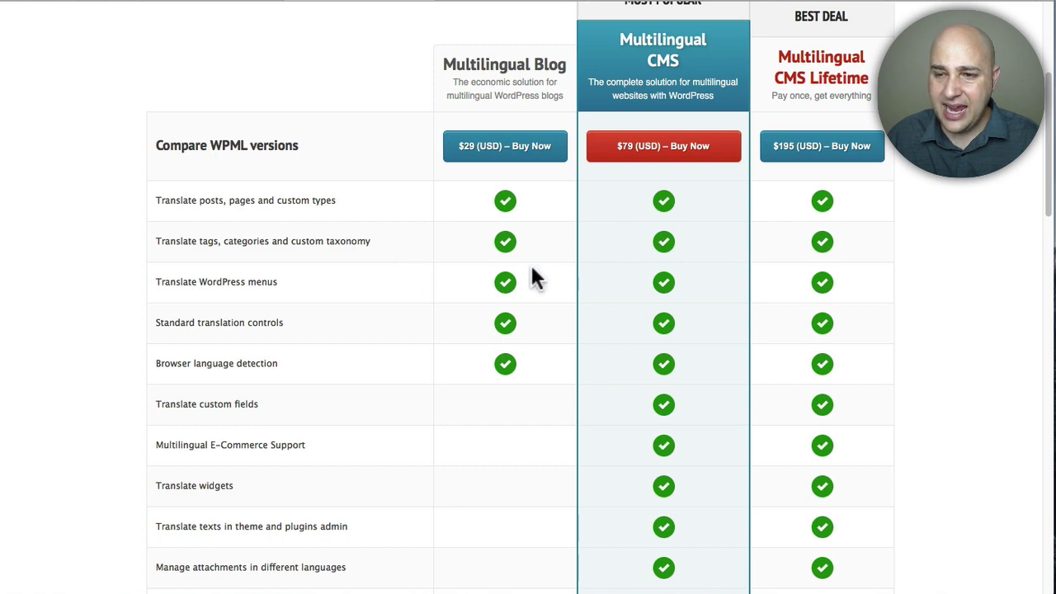
scroll(502, 319, "down", 2)
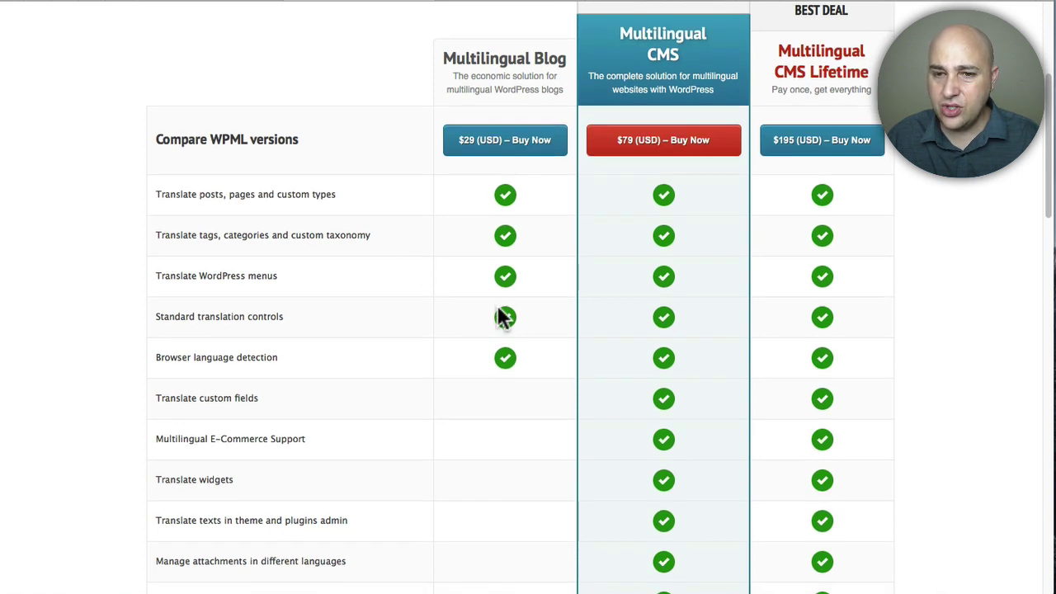
scroll(497, 318, "down", 1)
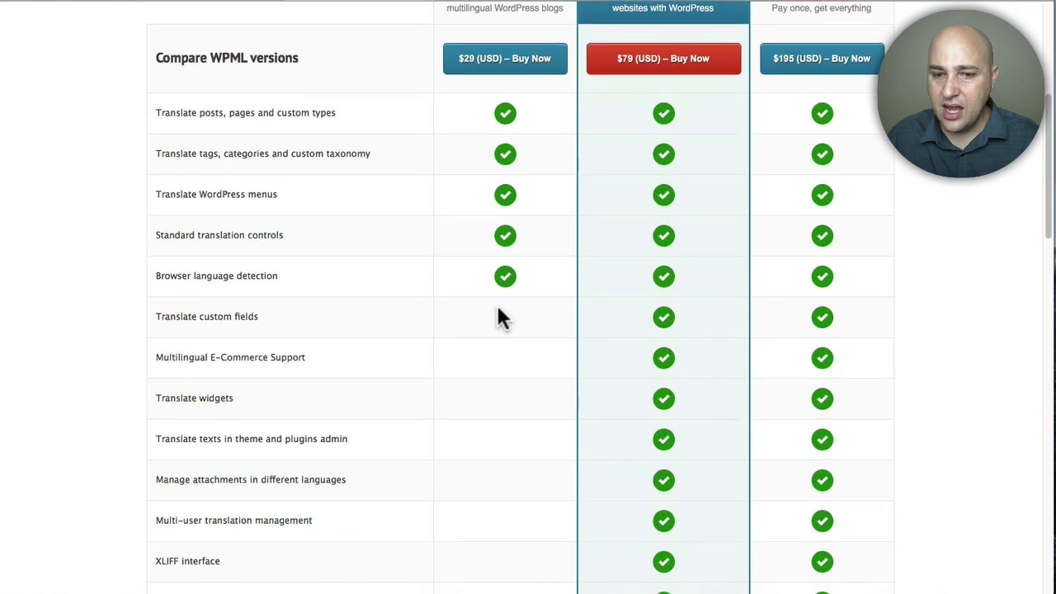
scroll(502, 317, "down", 1)
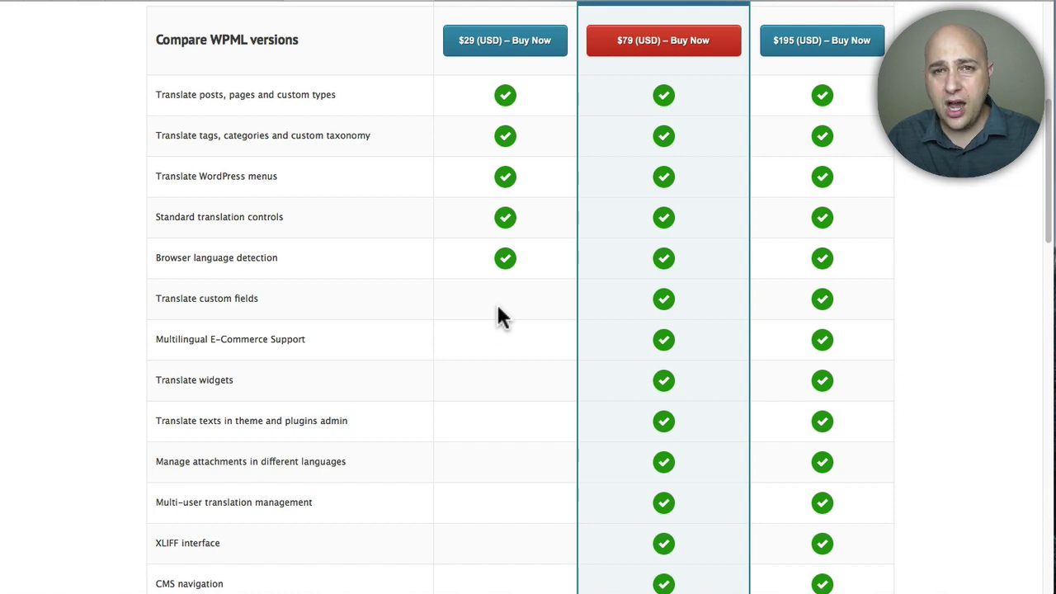
Examine the prices, free updates, support and yearly renewal terms of the three WPML versions
scroll(498, 313, "up", 3)
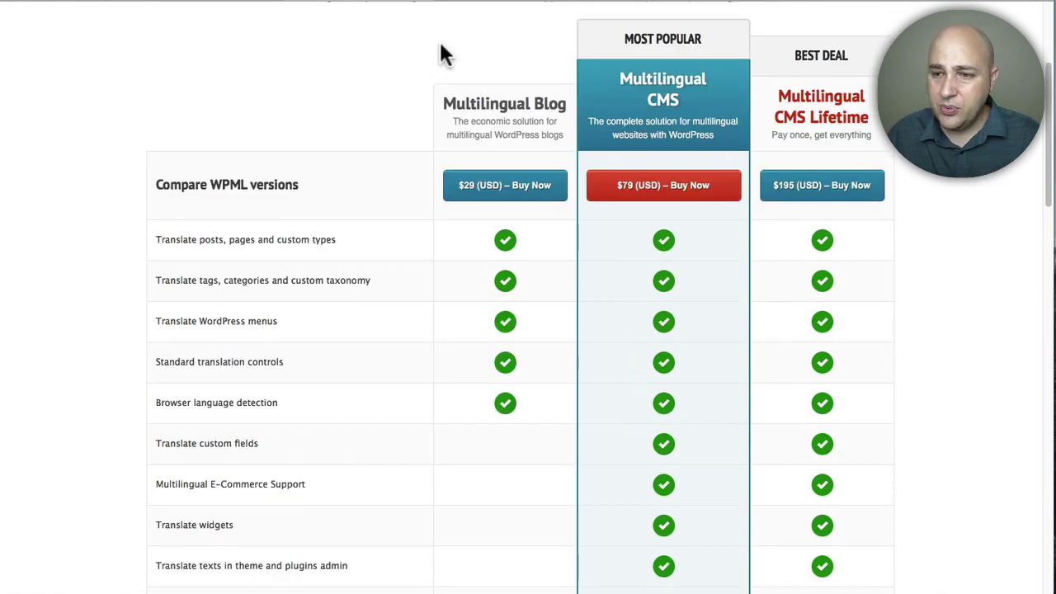
scroll(394, 119, "down", 7)
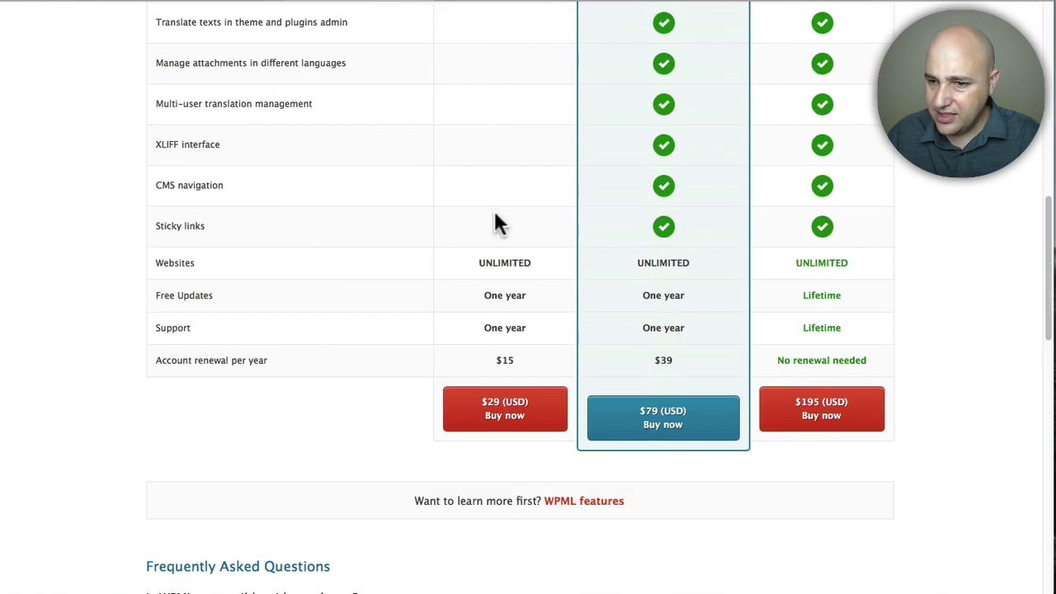
scroll(817, 307, "up", 15)
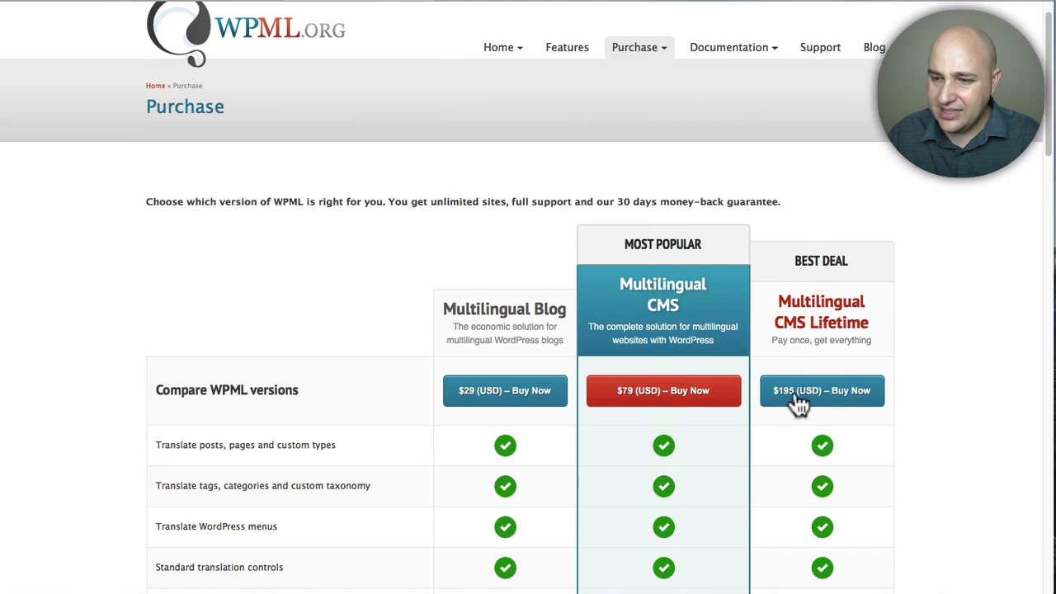
scroll(798, 404, "down", 1)
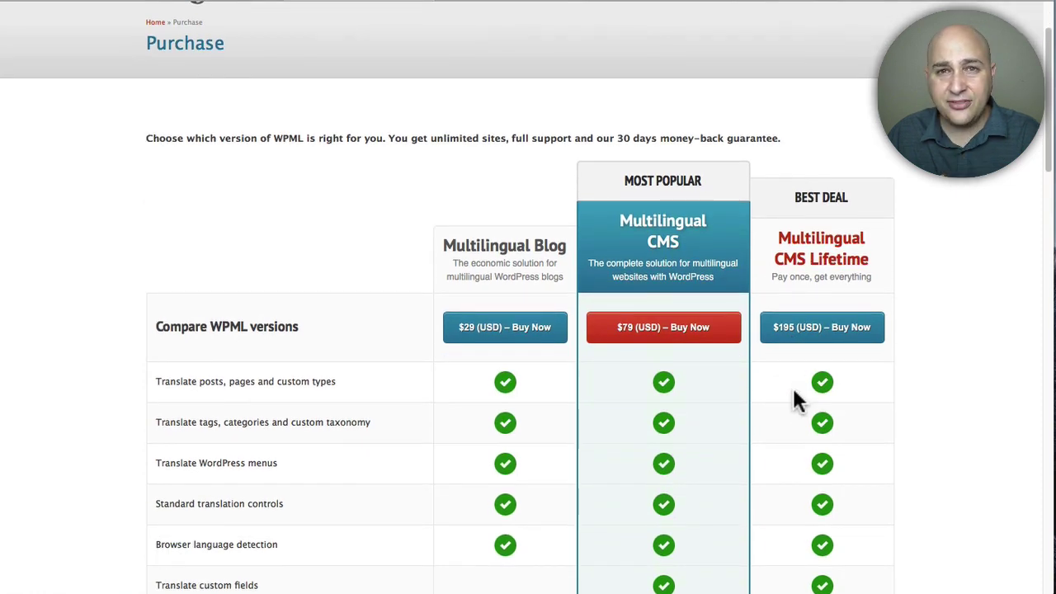
scroll(796, 401, "down", 1)
scroll(797, 400, "down", 5)
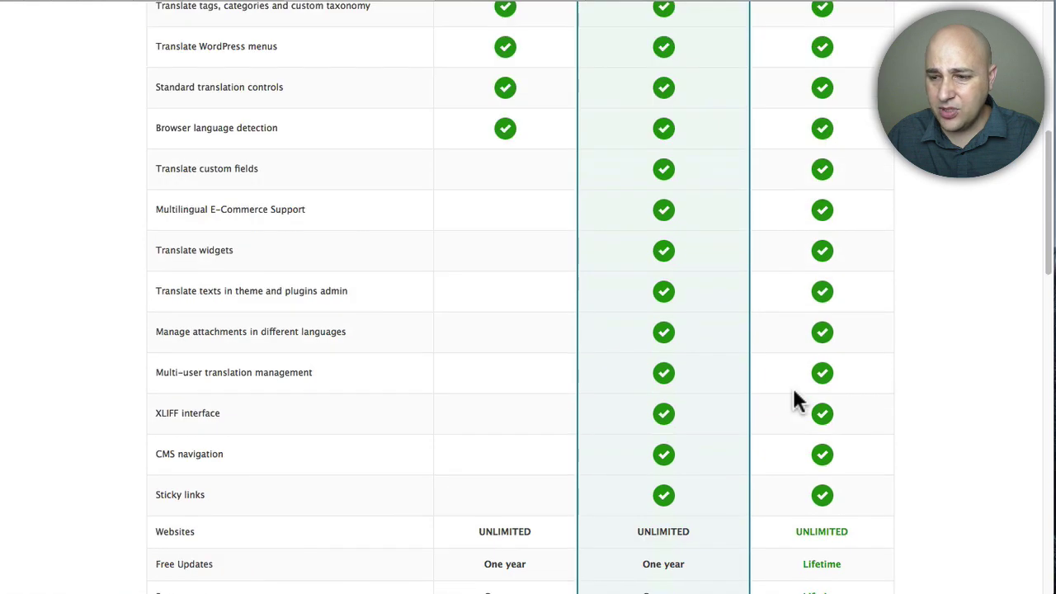
scroll(797, 400, "down", 2)
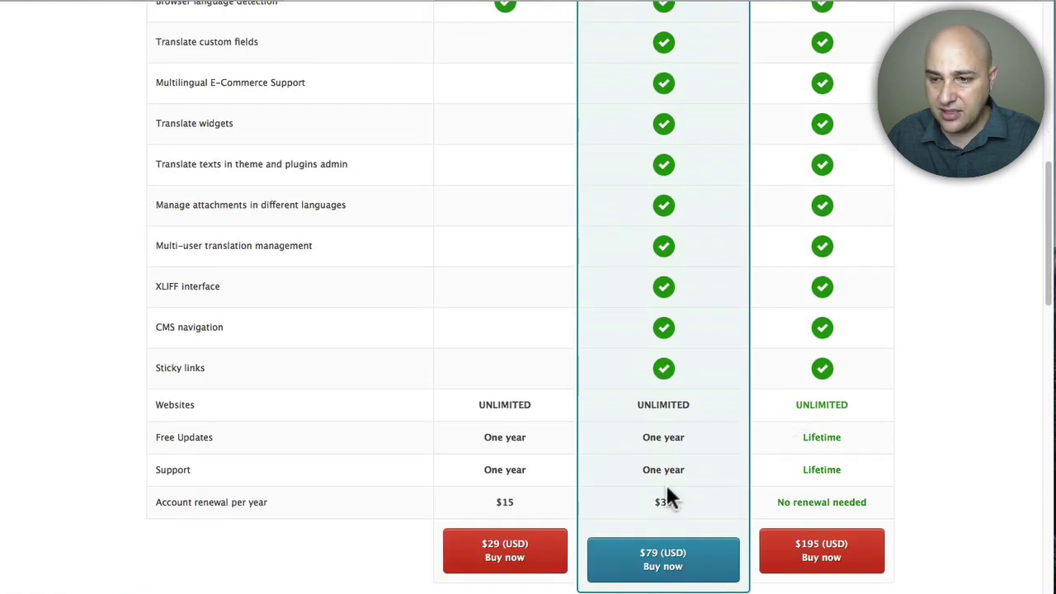
scroll(665, 491, "up", 1)
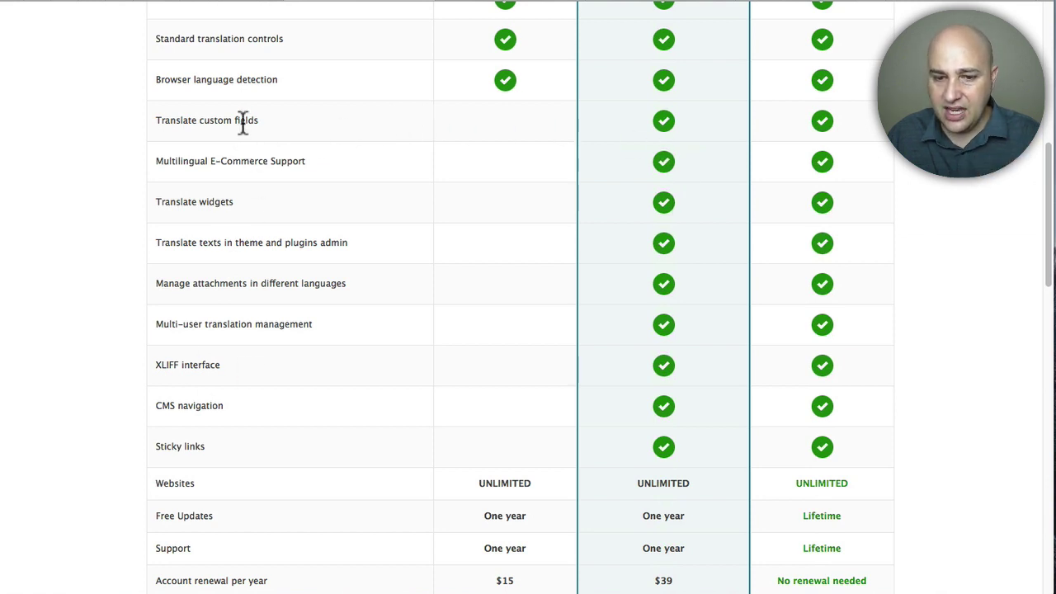
scroll(482, 382, "up", 15)
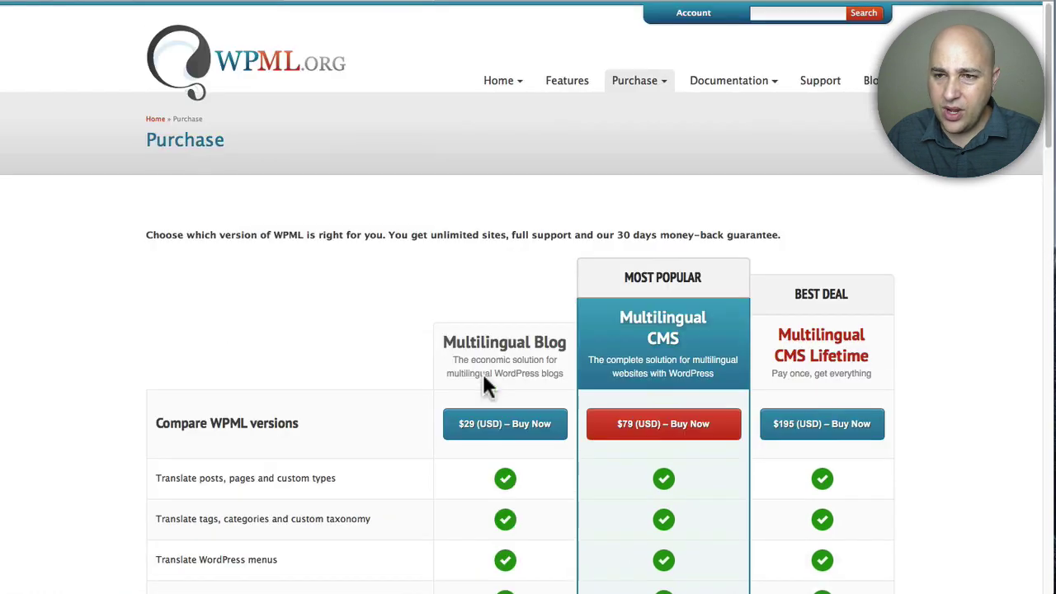
Switch to WPML's comparison with free and paid alternatives and highlight the Polylang, WPML Blog and WPML CMS column headings
left_click(488, 3)
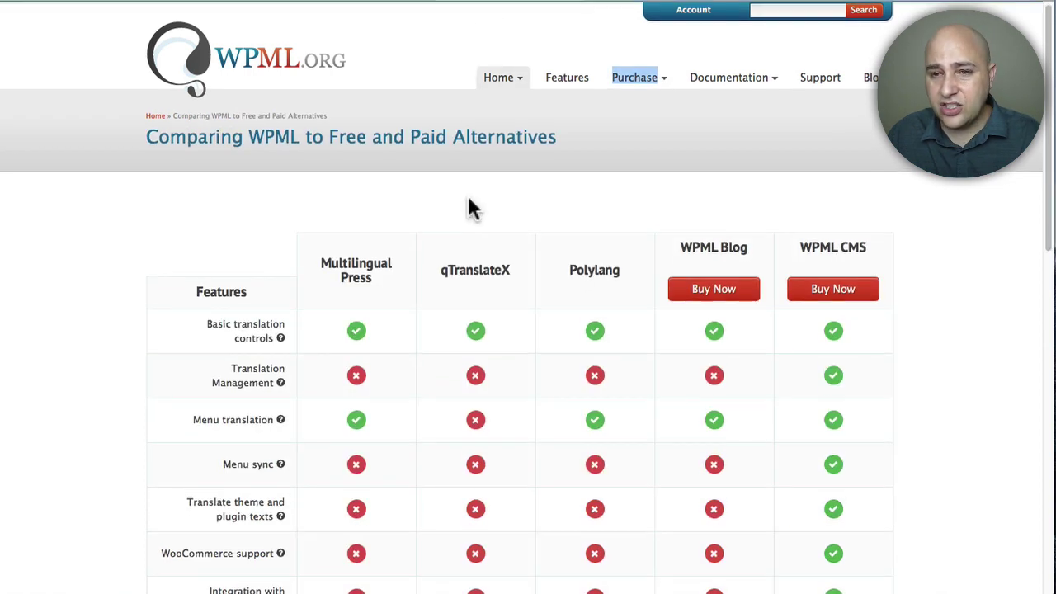
scroll(468, 198, "down", 1)
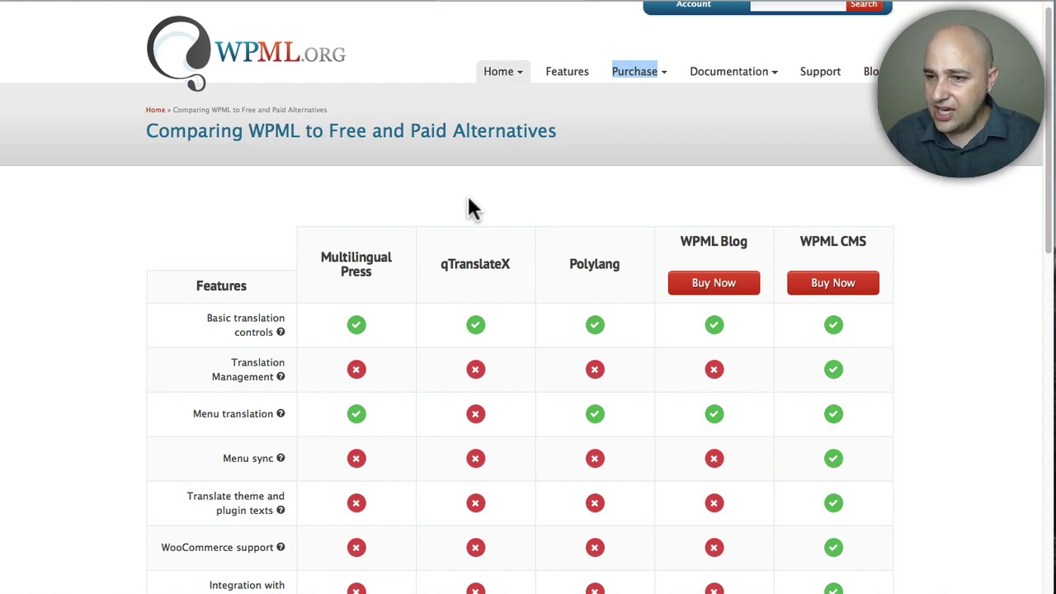
scroll(518, 208, "down", 2)
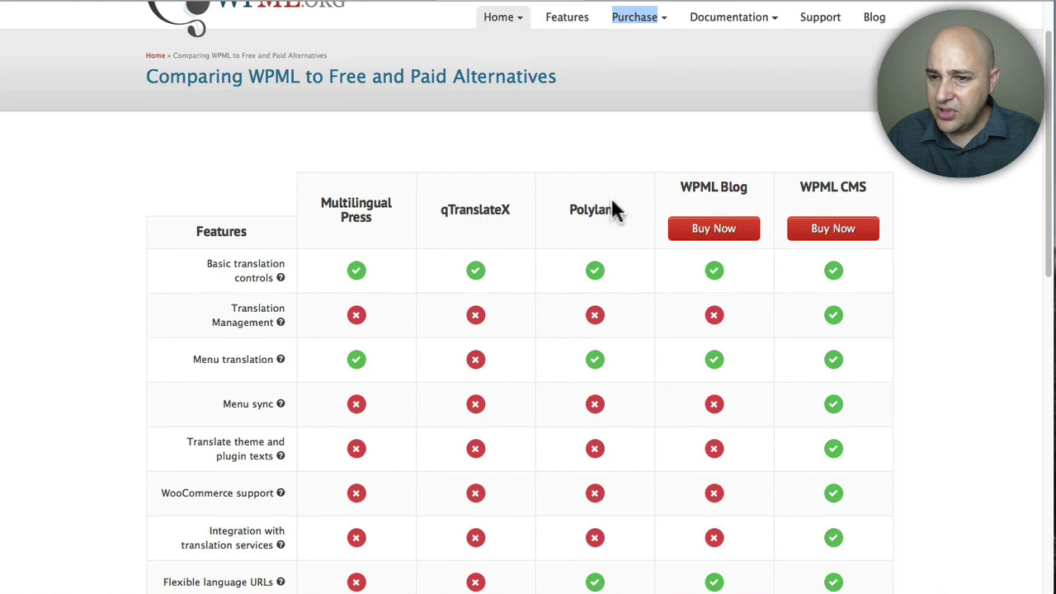
left_click_drag(623, 211, 549, 205)
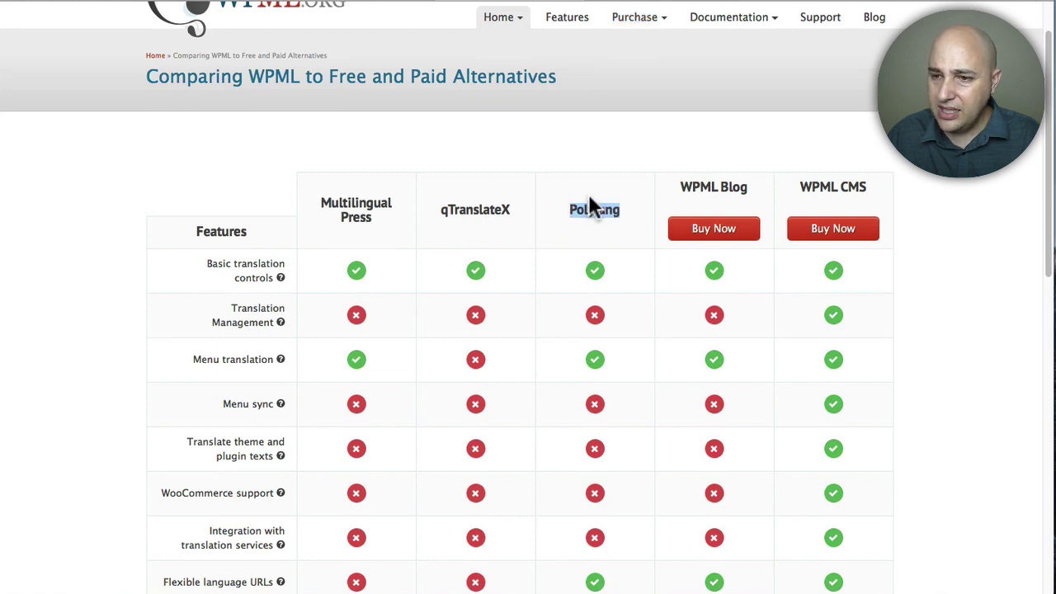
left_click_drag(749, 193, 678, 186)
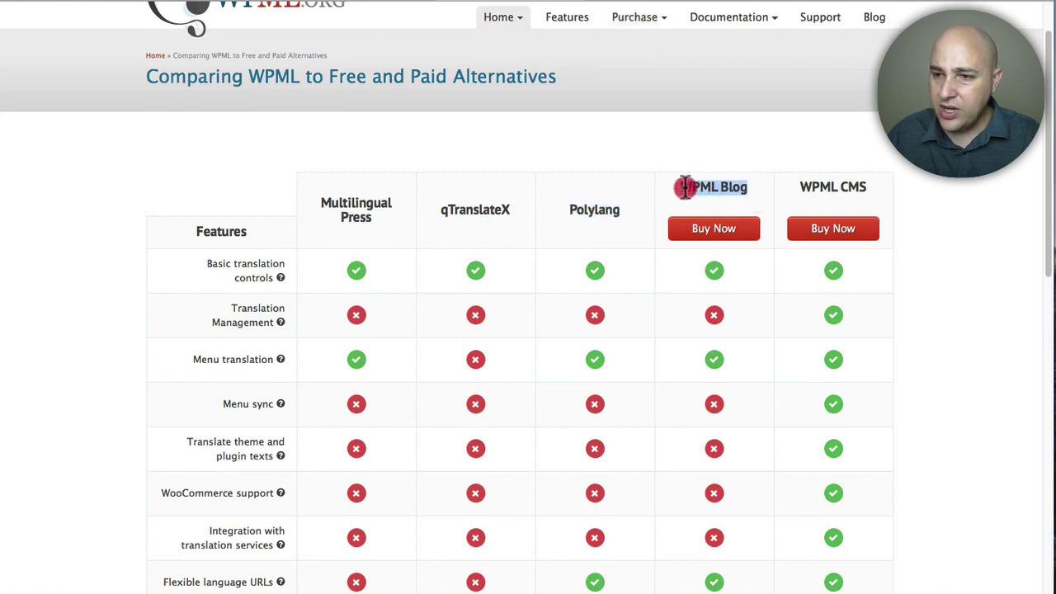
left_click_drag(866, 186, 800, 186)
Compare the plugins on basic translation controls, translation management, menu translation, menu sync, and theme and plugin text translation
scroll(764, 179, "down", 3)
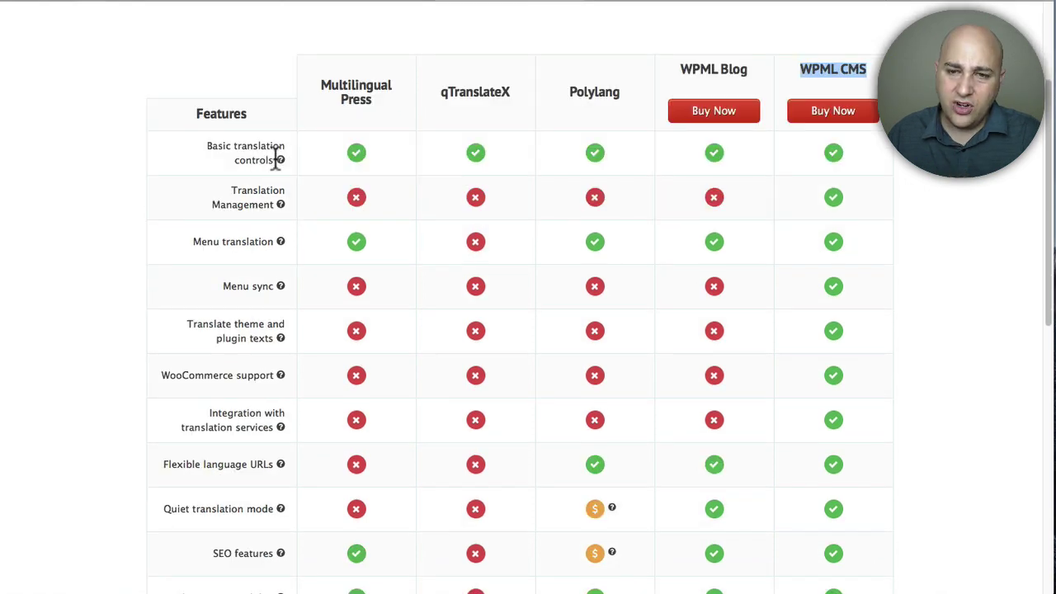
mouse_move(281, 205)
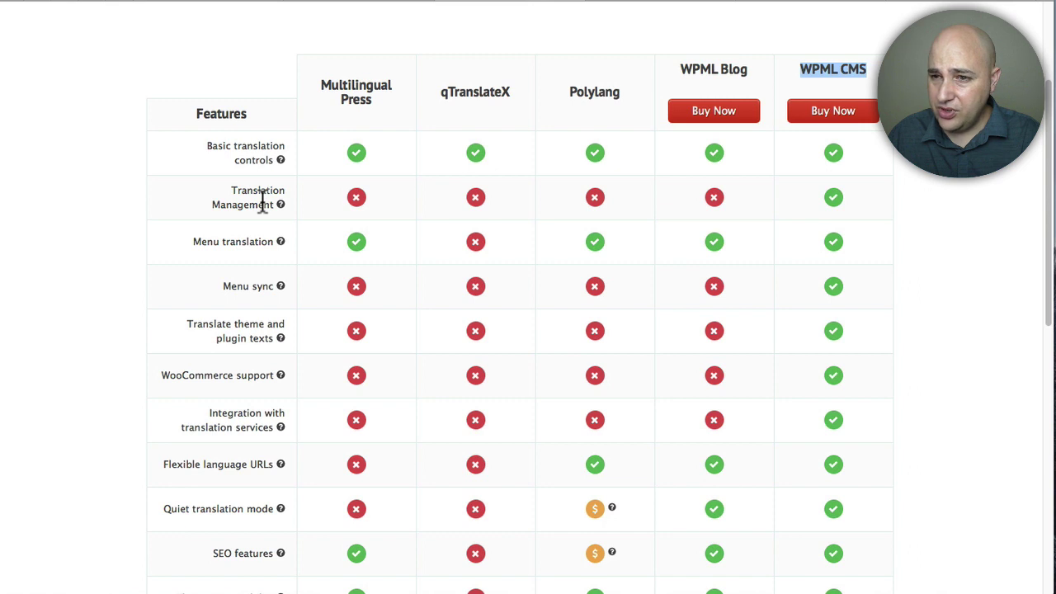
scroll(262, 202, "down", 1)
scroll(262, 211, "down", 1)
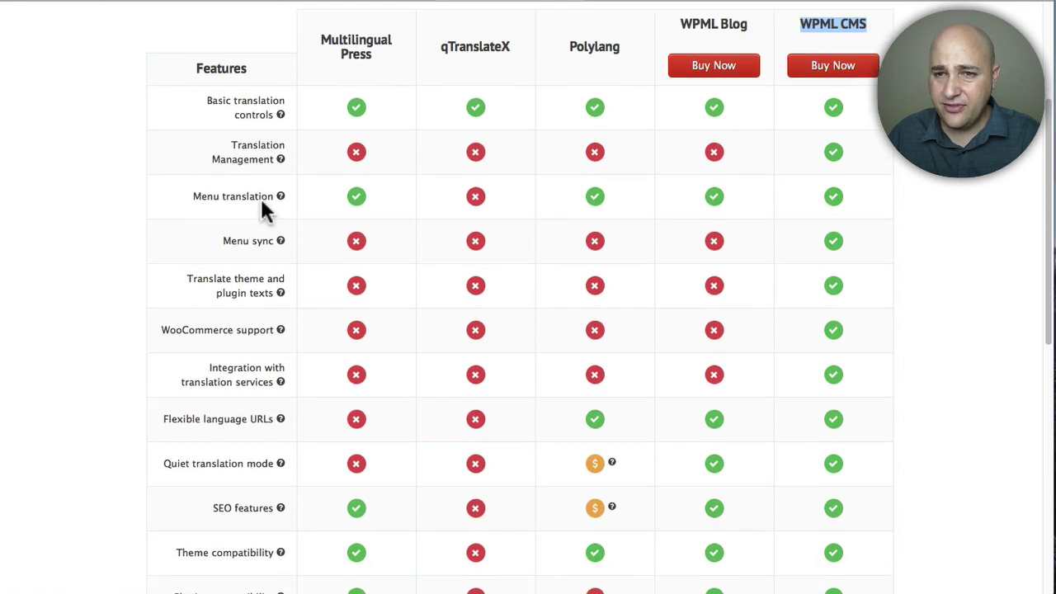
scroll(262, 200, "up", 1)
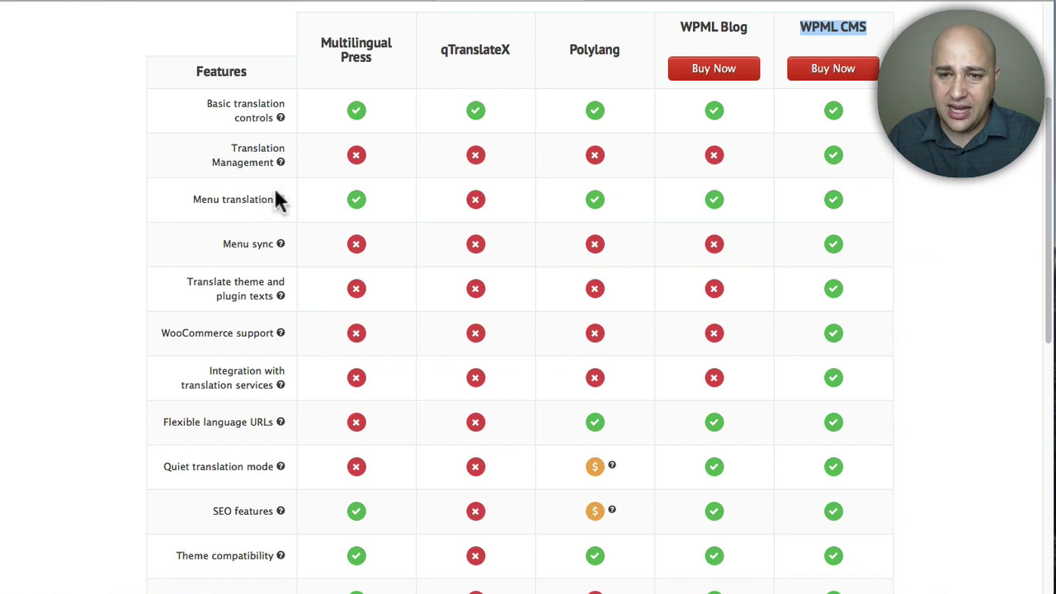
mouse_move(279, 162)
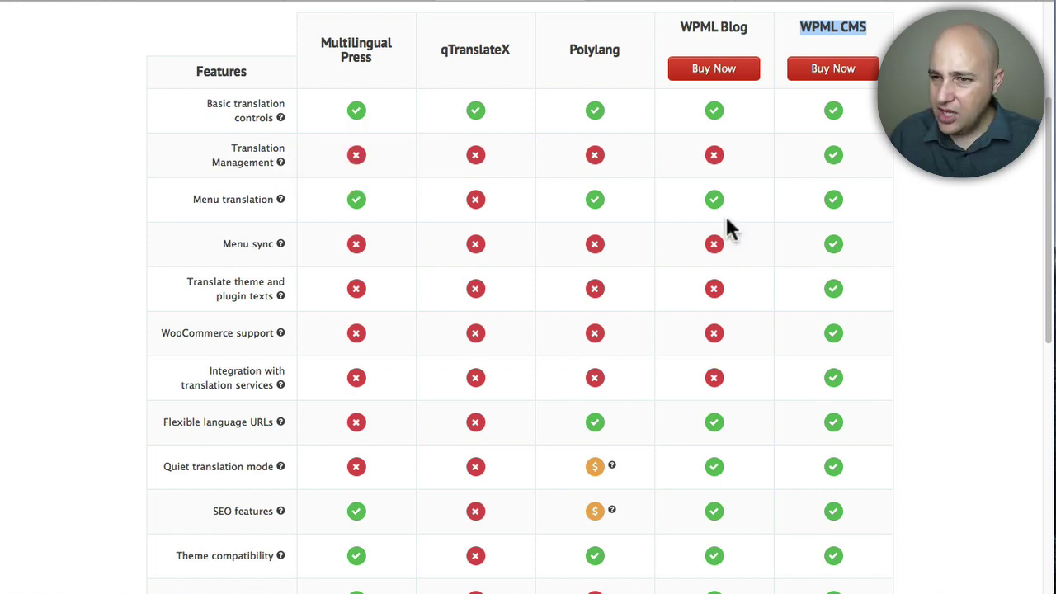
scroll(703, 220, "down", 2)
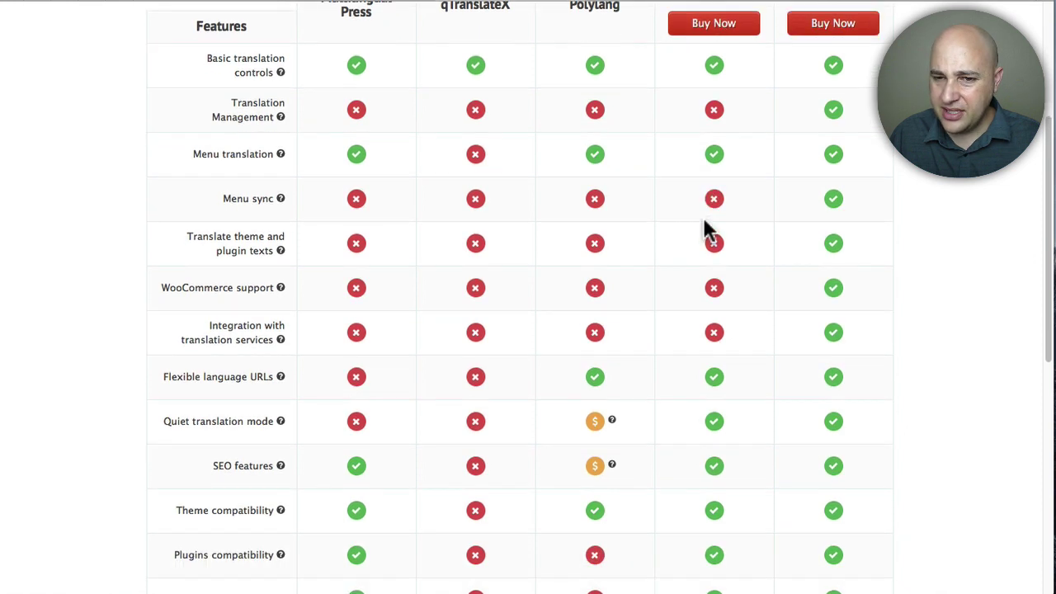
scroll(701, 222, "down", 2)
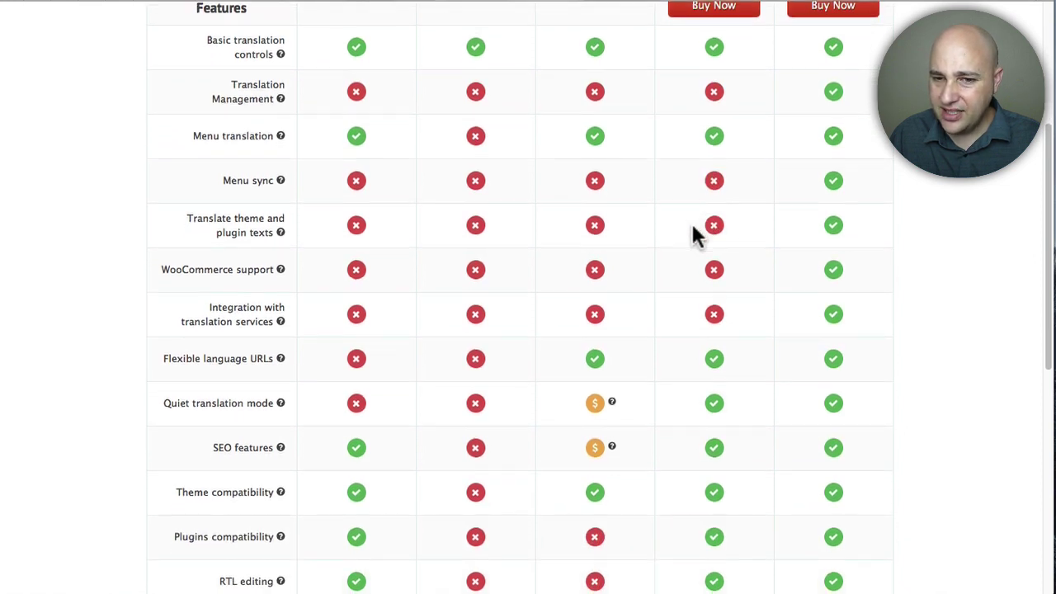
Highlight the WooCommerce support row and examine the remaining comparison rows, from translation service integration down to guaranteed support and price
left_click_drag(161, 239, 274, 244)
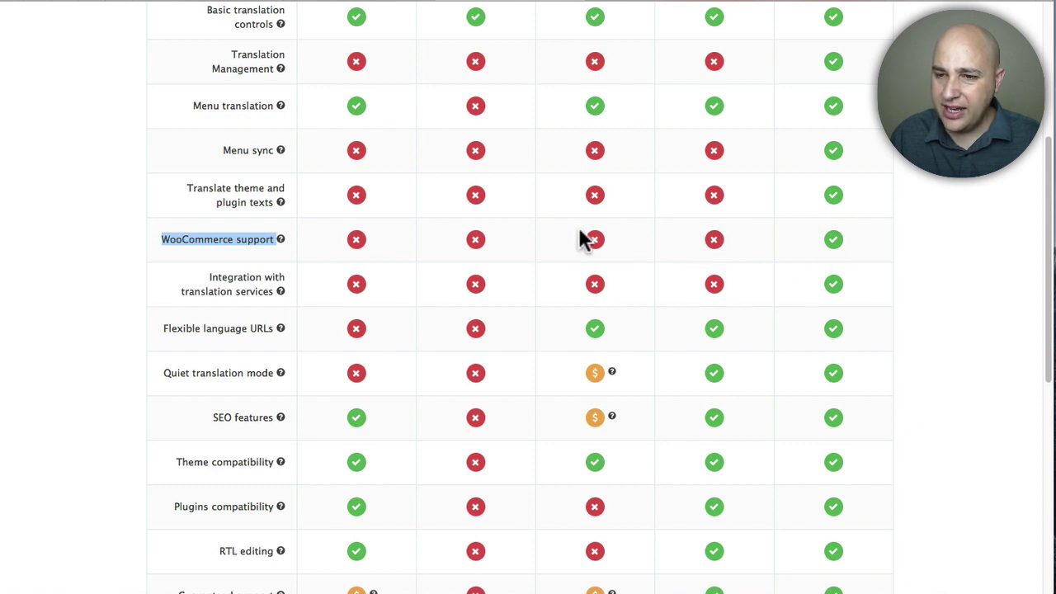
scroll(625, 253, "down", 2)
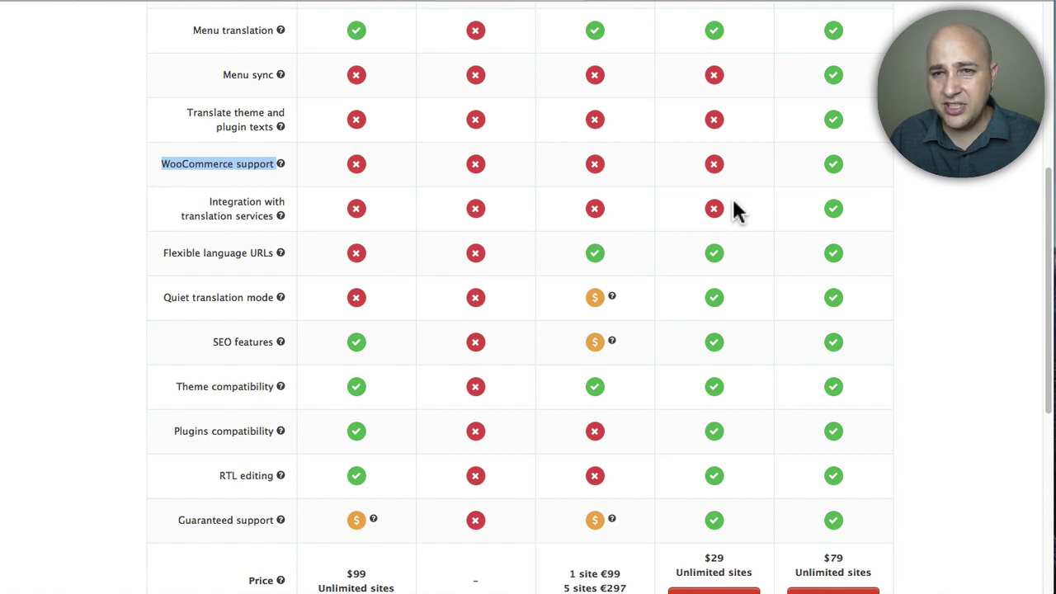
scroll(737, 211, "down", 1)
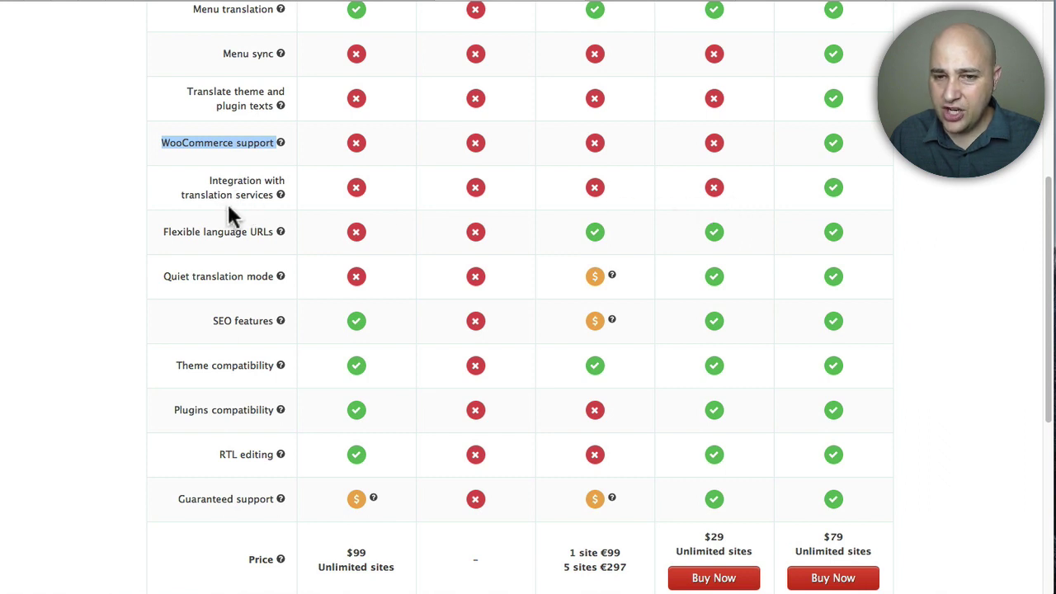
left_click(204, 183)
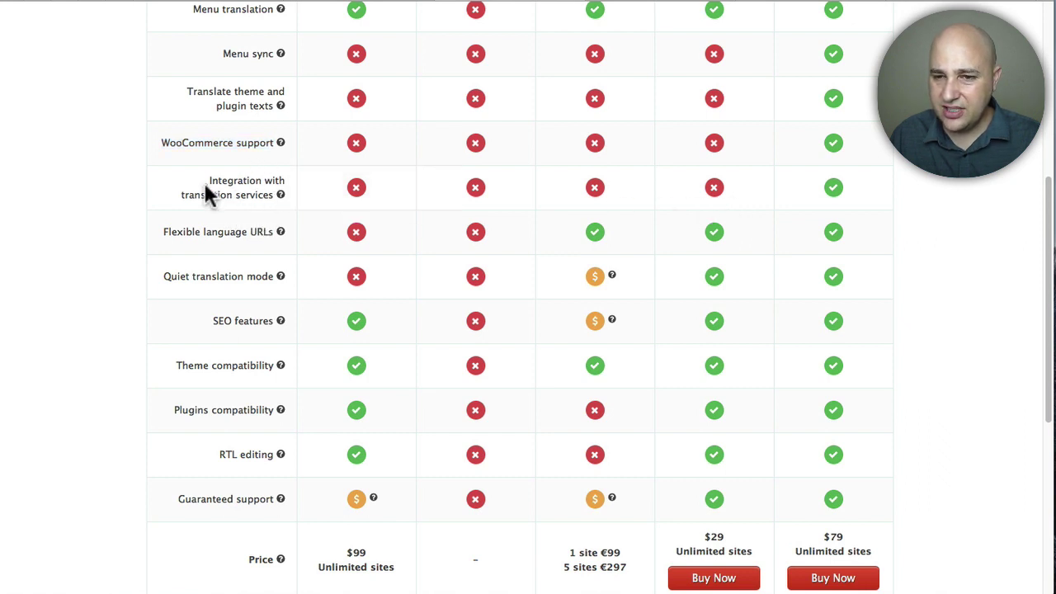
scroll(717, 235, "down", 1)
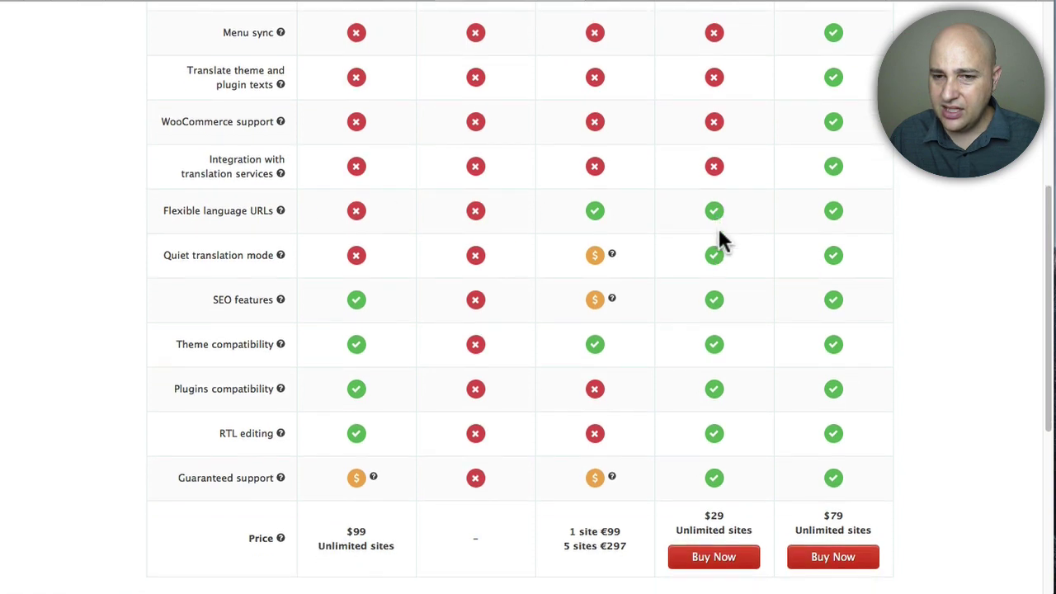
scroll(719, 236, "down", 5)
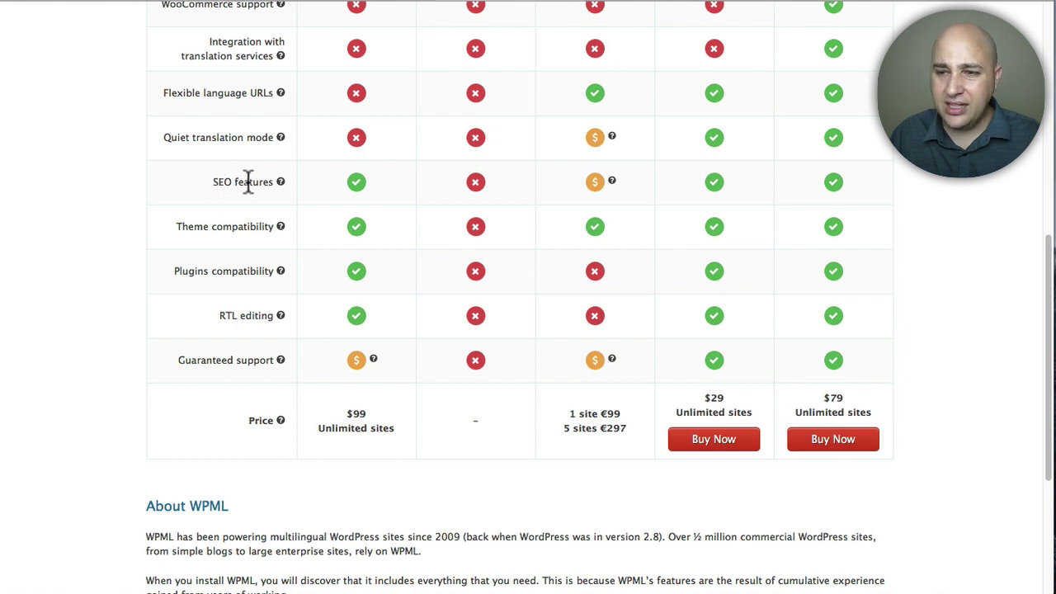
scroll(247, 183, "down", 1)
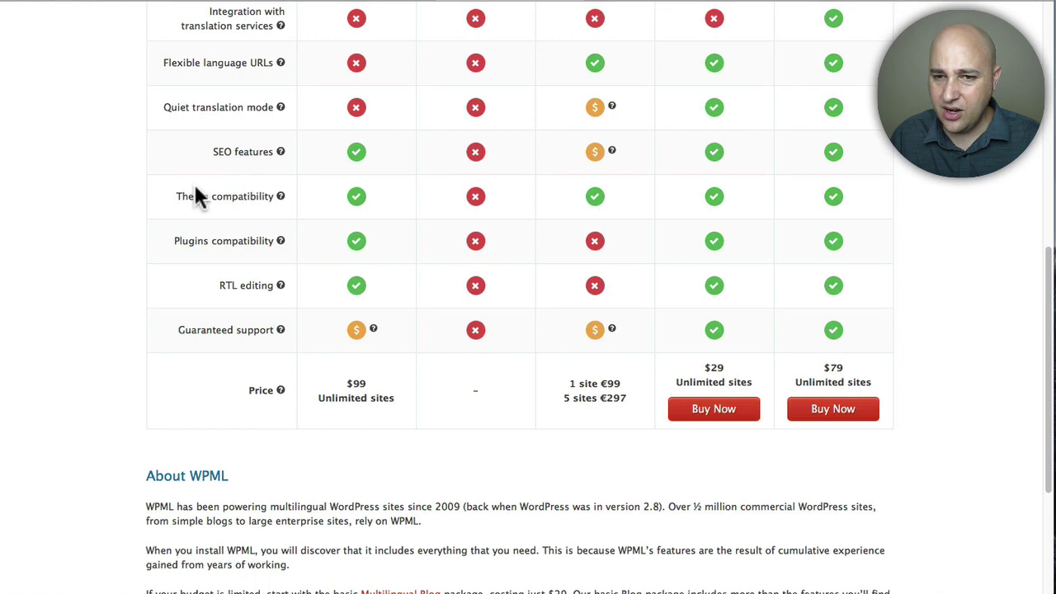
scroll(312, 356, "up", 5)
scroll(312, 356, "down", 3)
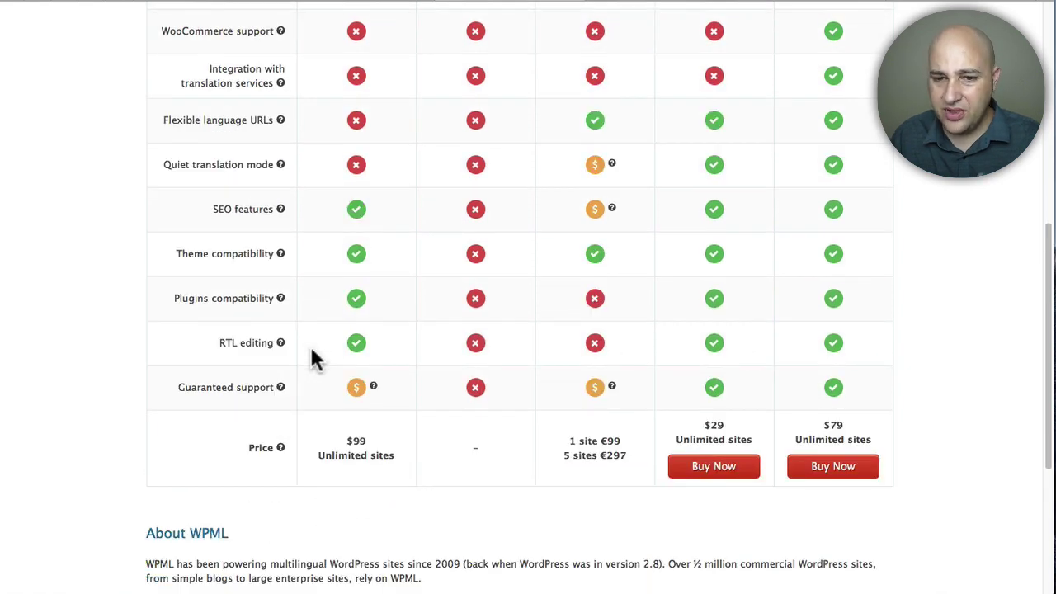
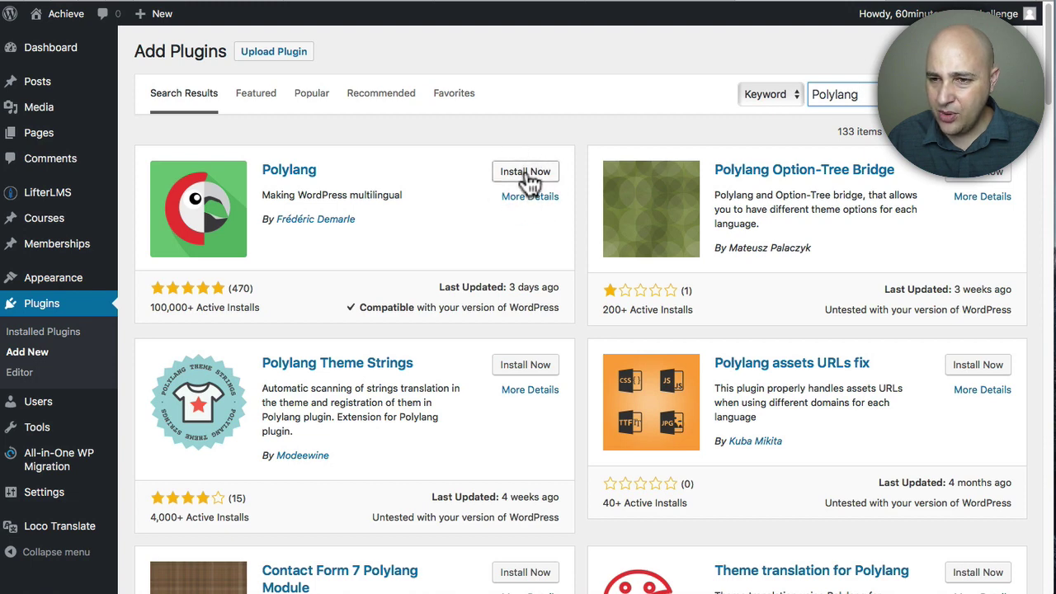
In the WordPress admin, install and activate the Polylang plugin and open its Languages settings
left_click(526, 172)
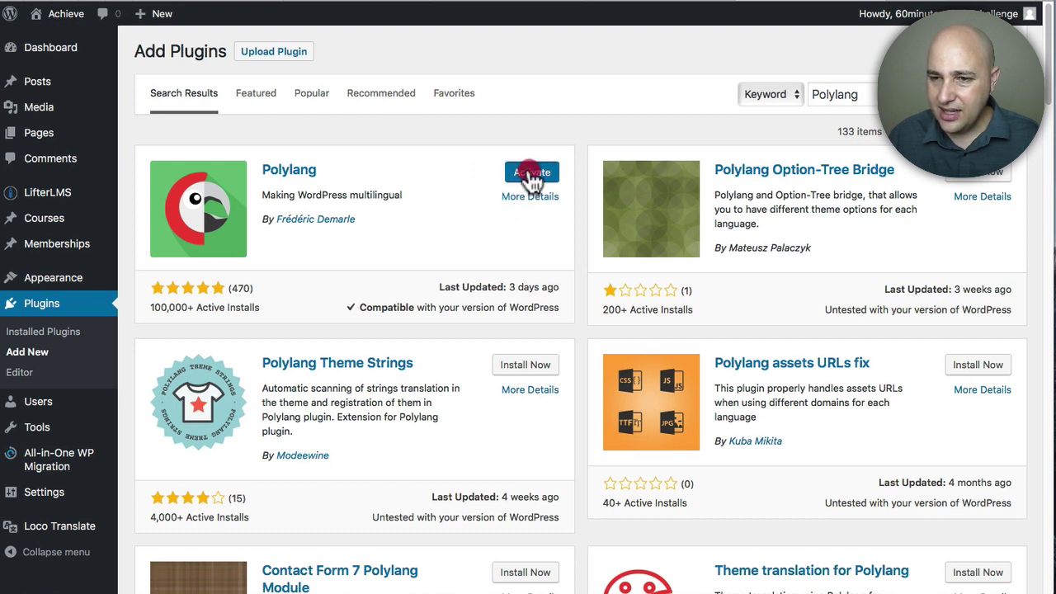
left_click(531, 173)
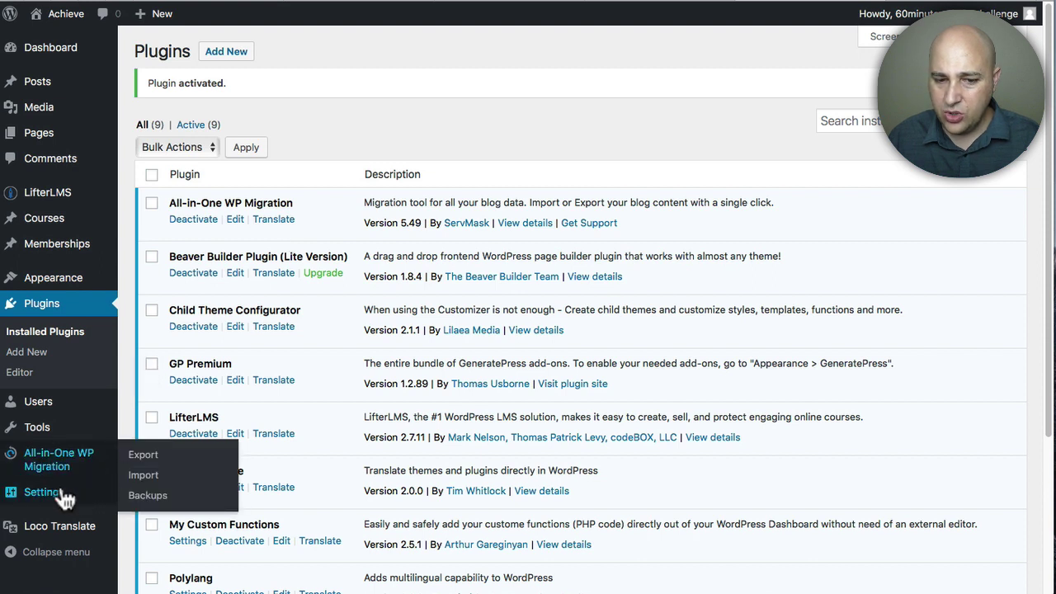
mouse_move(52, 498)
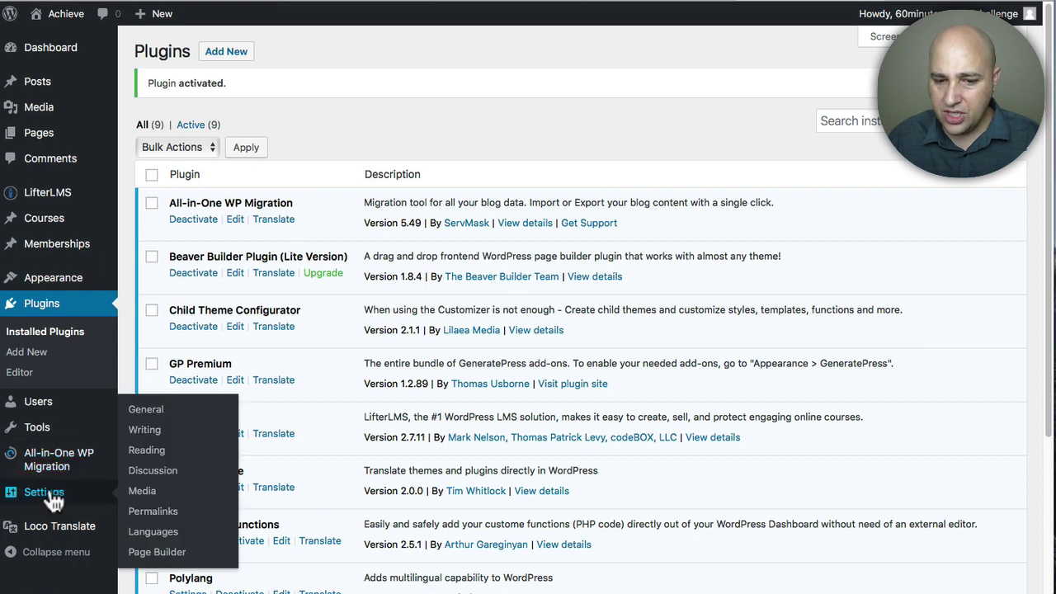
left_click(153, 535)
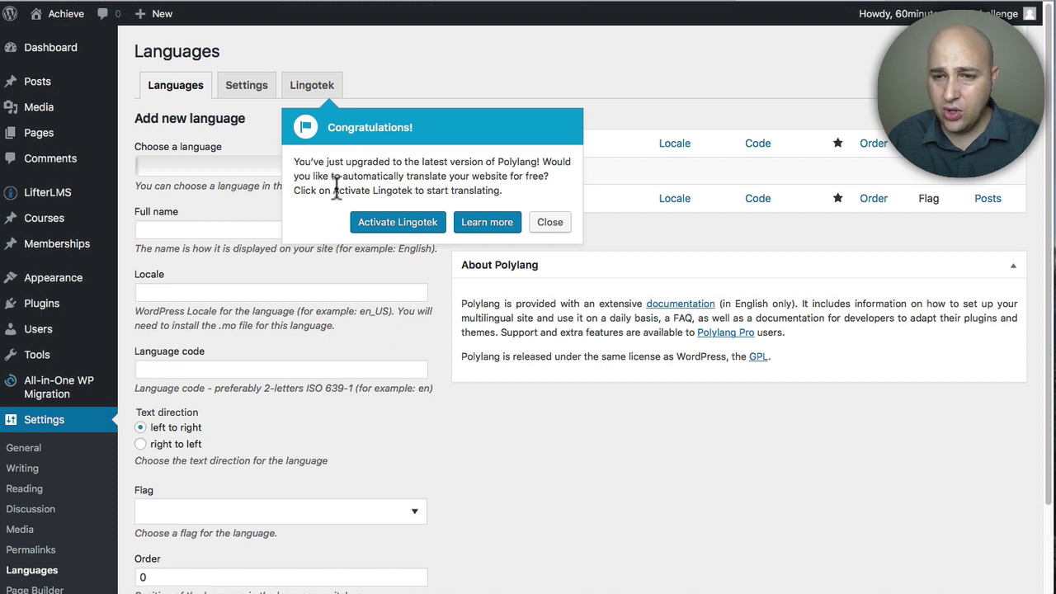
Read the Lingotek offer to automatically translate the website for free, and dismiss it without activating Lingotek
left_click_drag(298, 161, 501, 191)
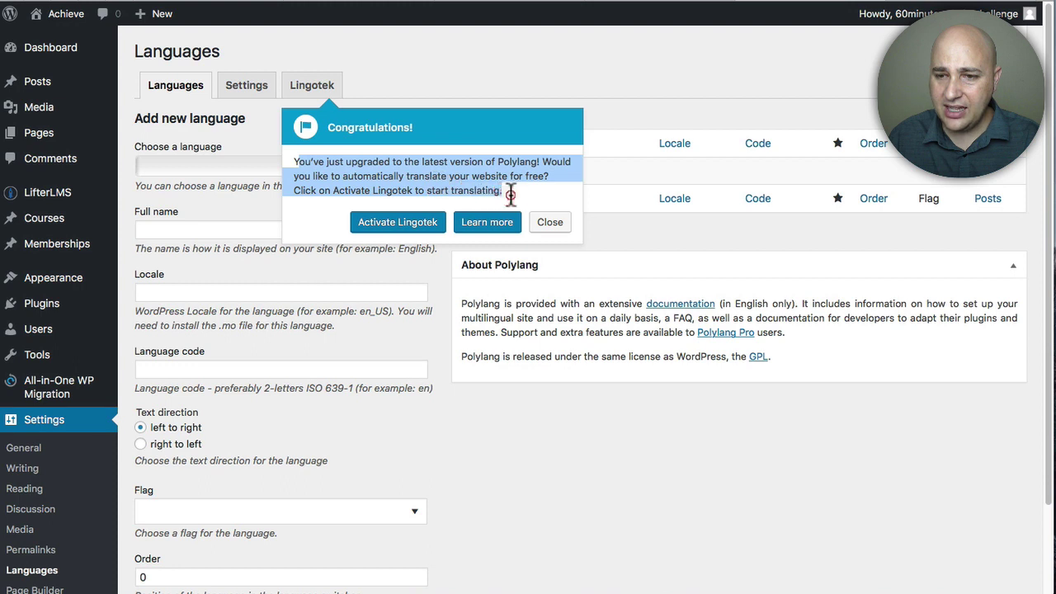
left_click(368, 183)
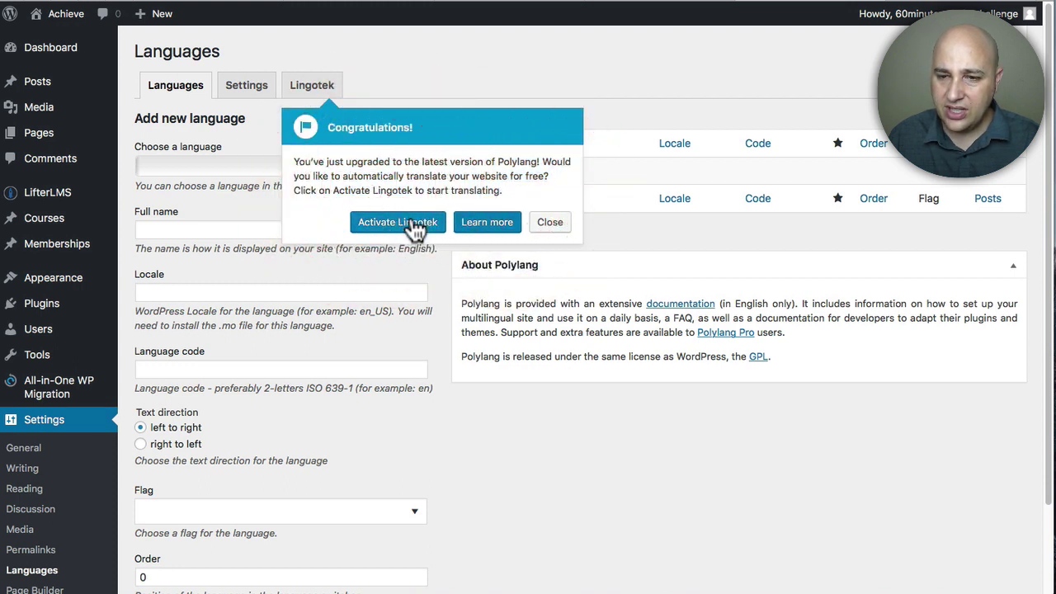
double_click(533, 175)
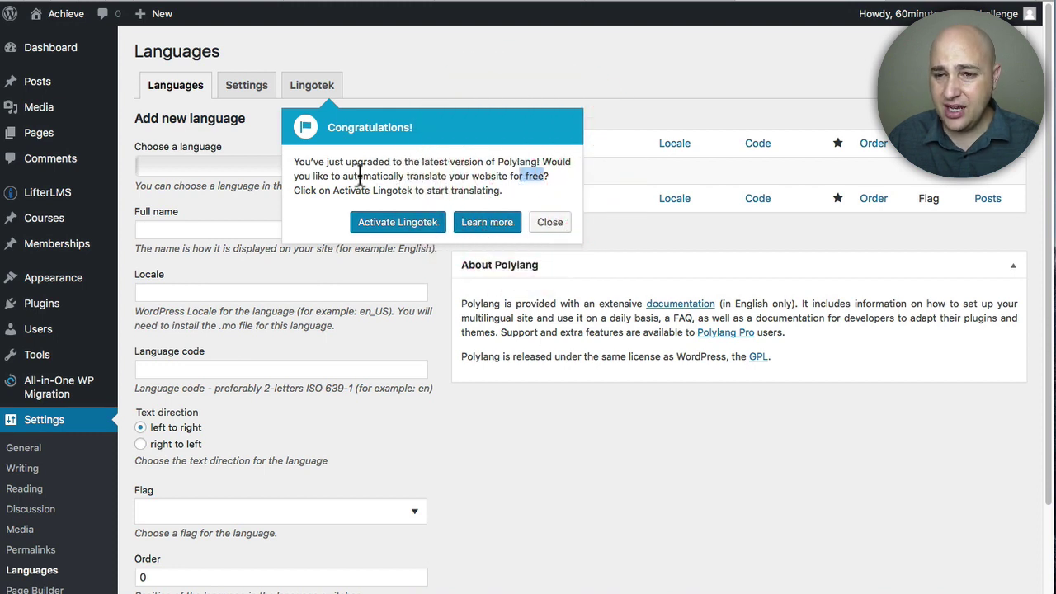
left_click_drag(341, 176, 550, 177)
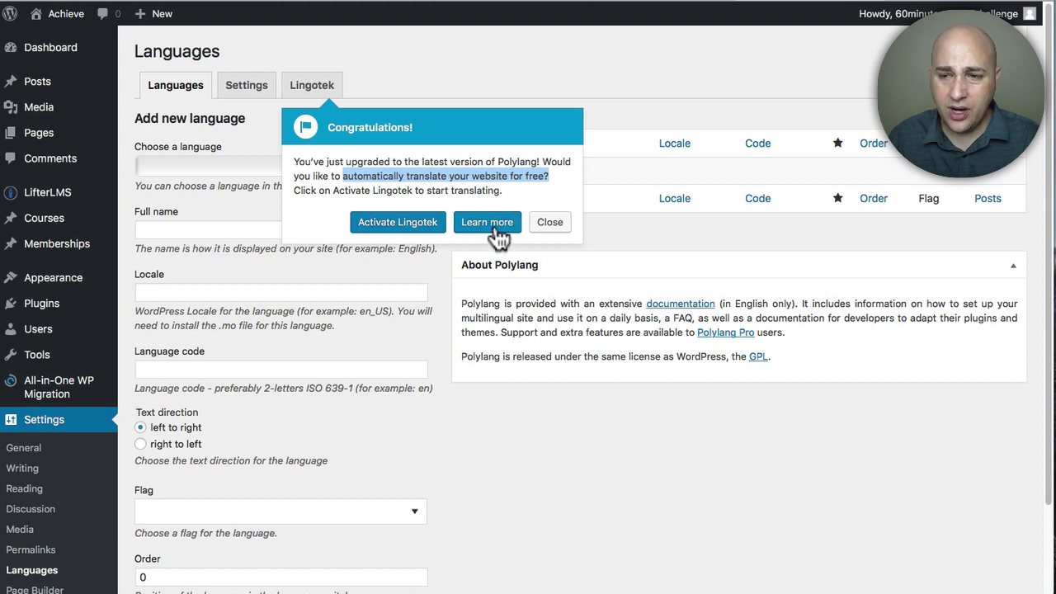
left_click(550, 224)
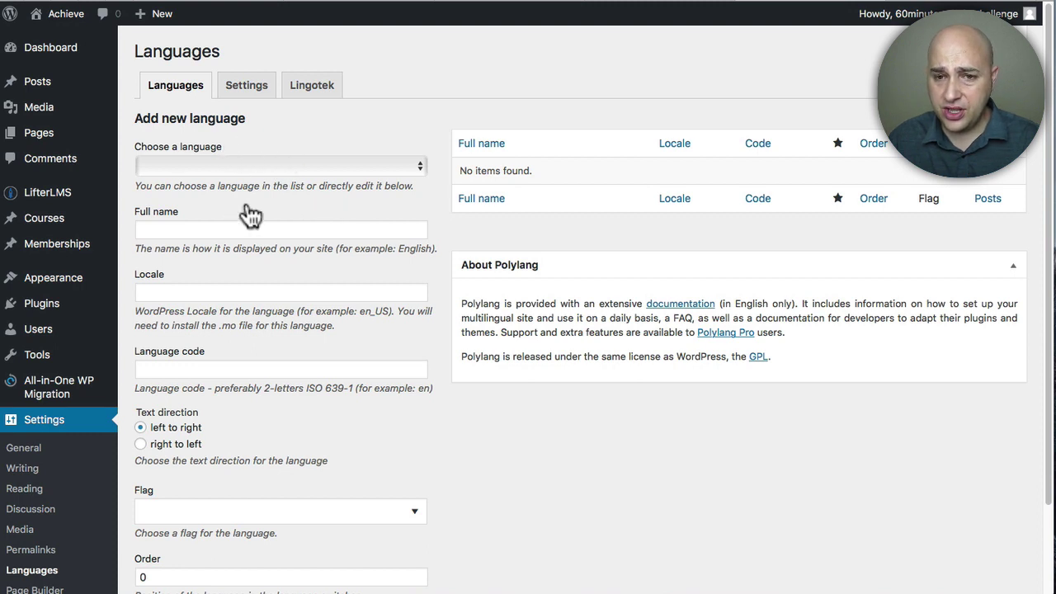
Add English - en_US as a site language with the United States flag
left_click(254, 160)
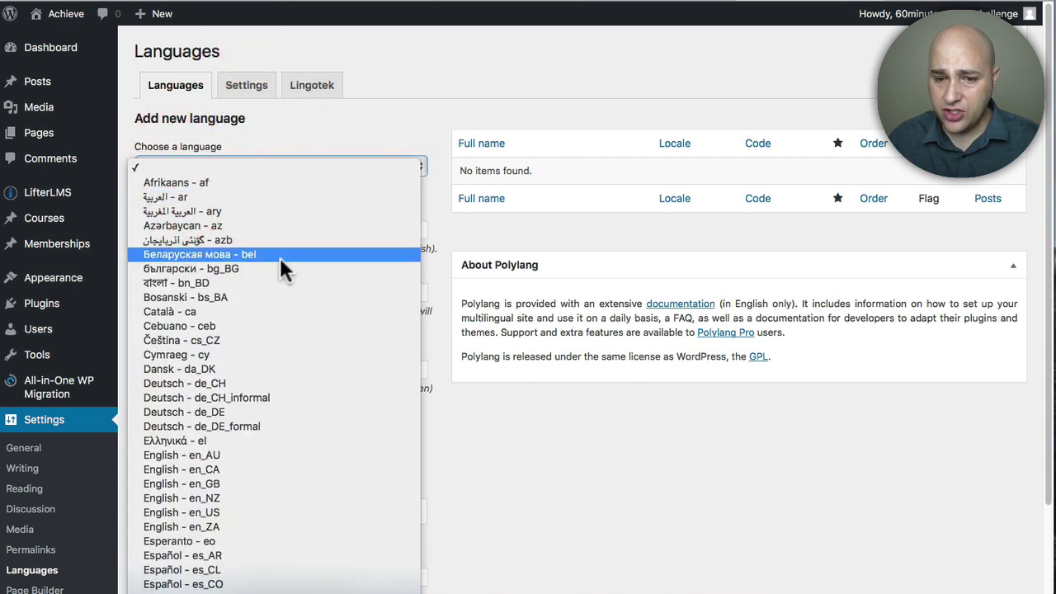
scroll(280, 258, "down", 5)
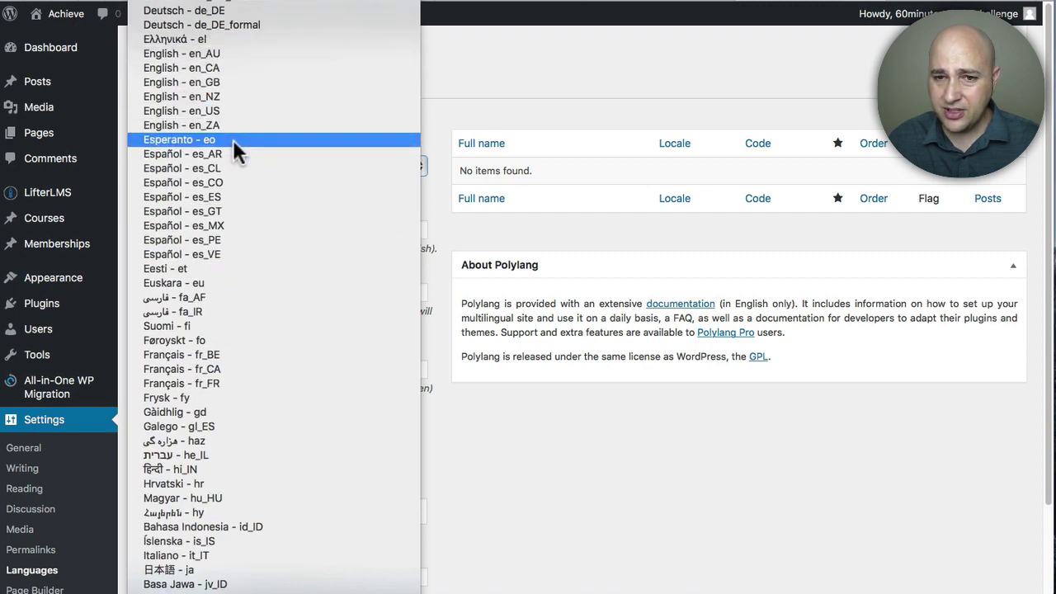
left_click(202, 111)
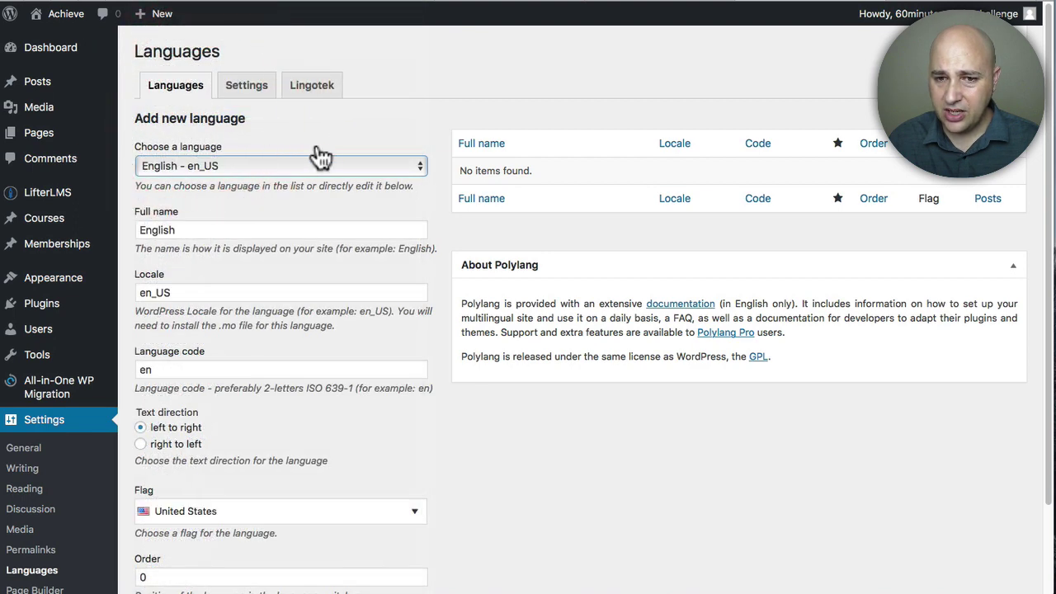
scroll(284, 297, "down", 3)
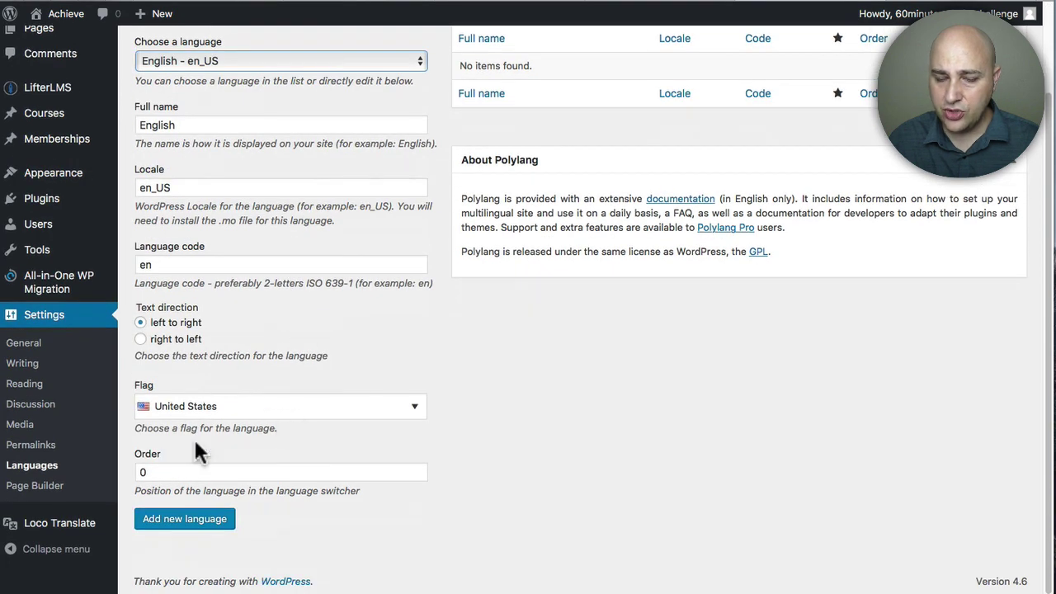
left_click(176, 522)
left_click(177, 523)
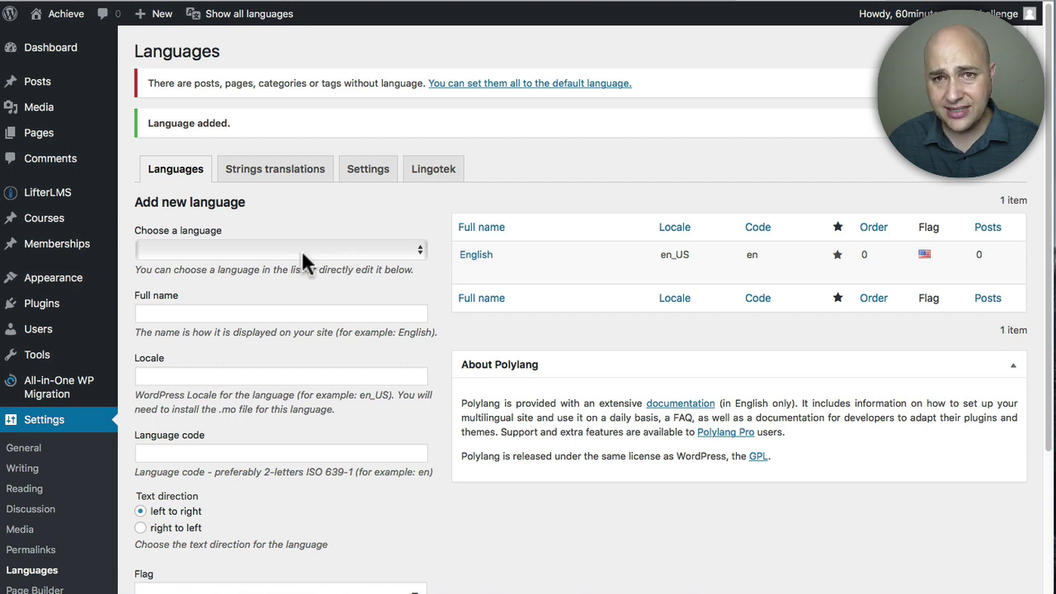
Add Italiano - it_IT as a second site language with the Italy flag
left_click(302, 251)
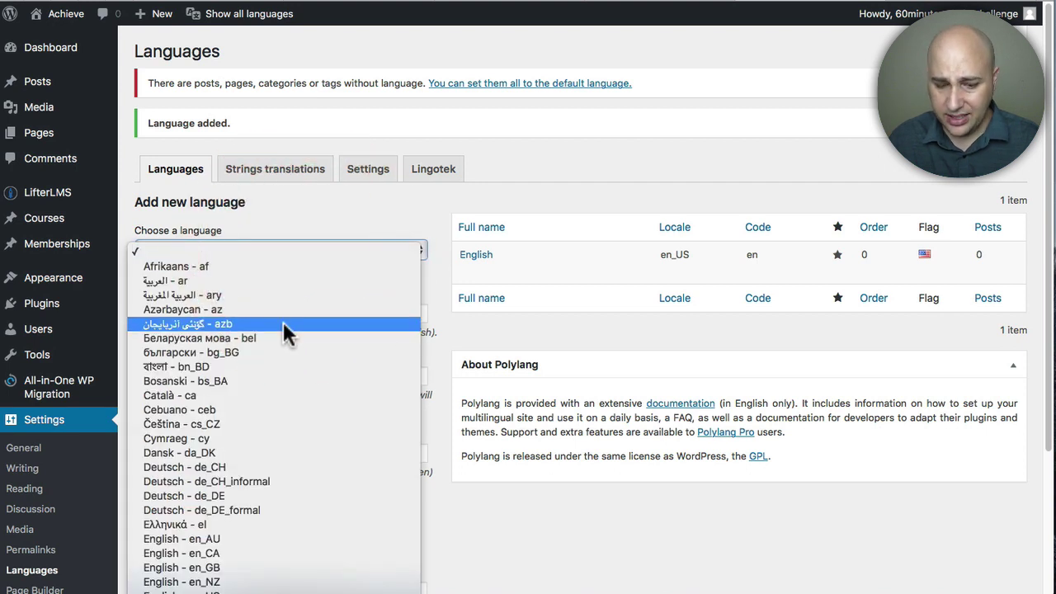
scroll(283, 322, "down", 10)
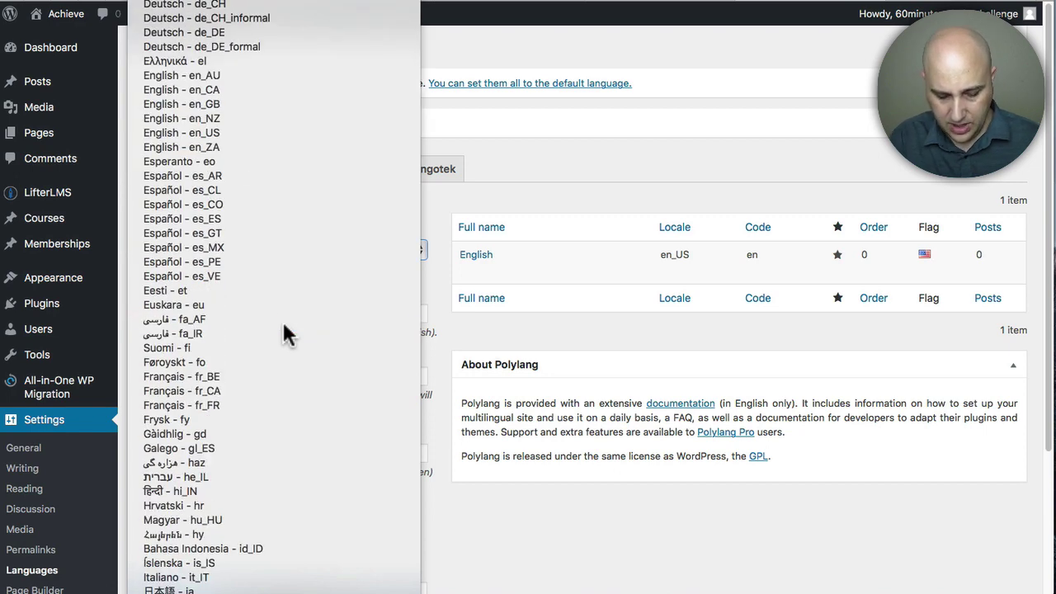
left_click(239, 581)
scroll(277, 526, "down", 1)
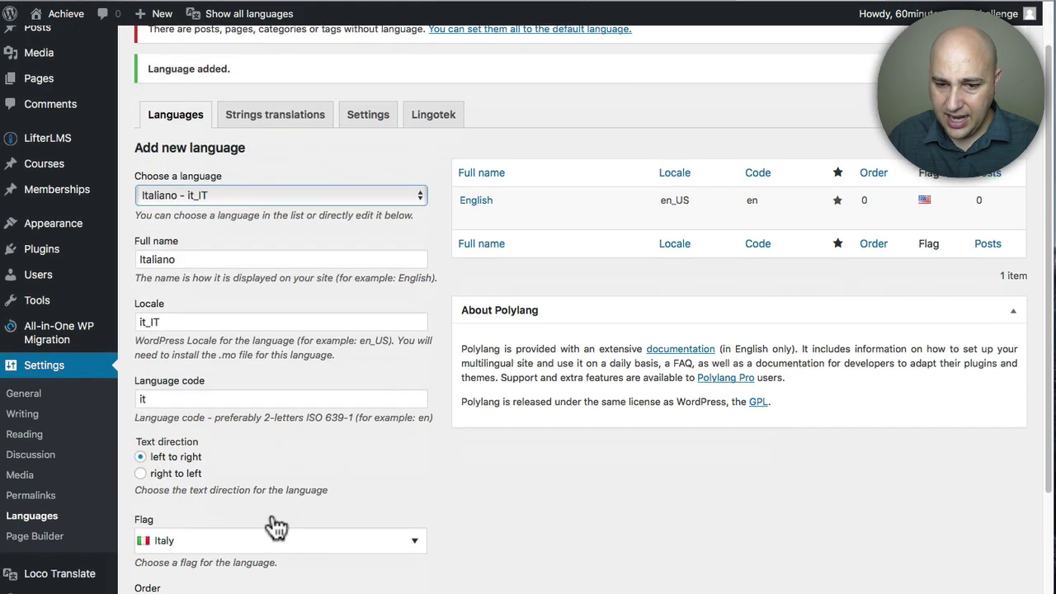
scroll(276, 527, "down", 1)
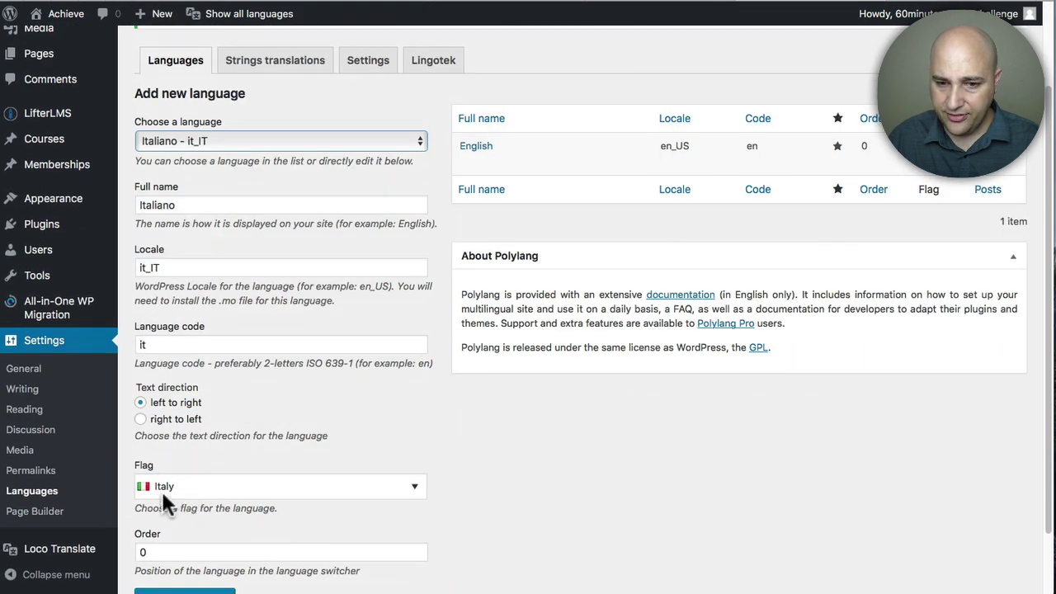
scroll(177, 524, "down", 1)
left_click(183, 532)
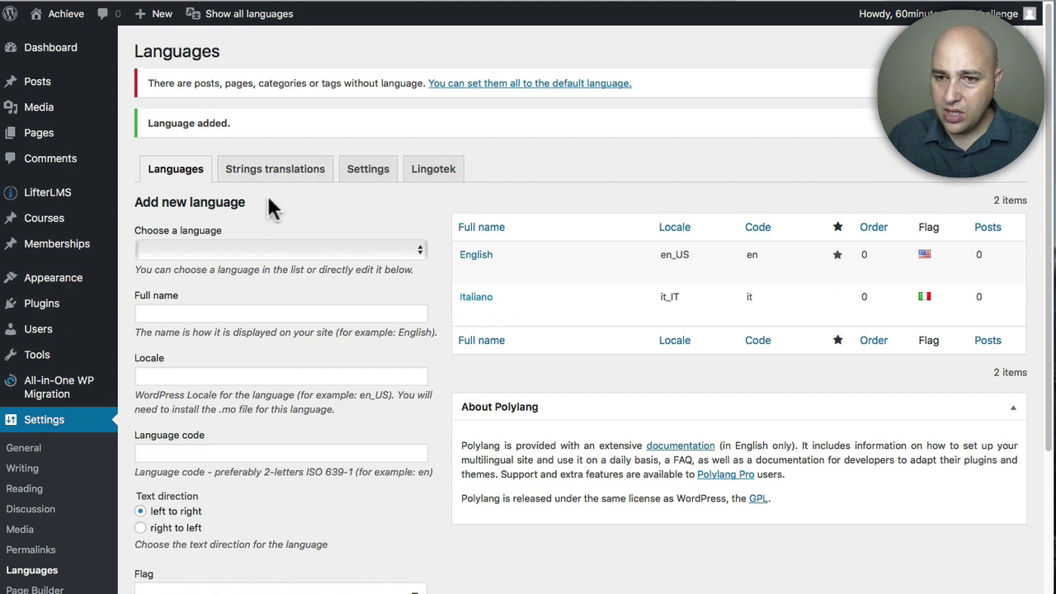
In the Polylang URL modifications settings, enable hiding URL language information for the default language and save the changes
left_click(371, 169)
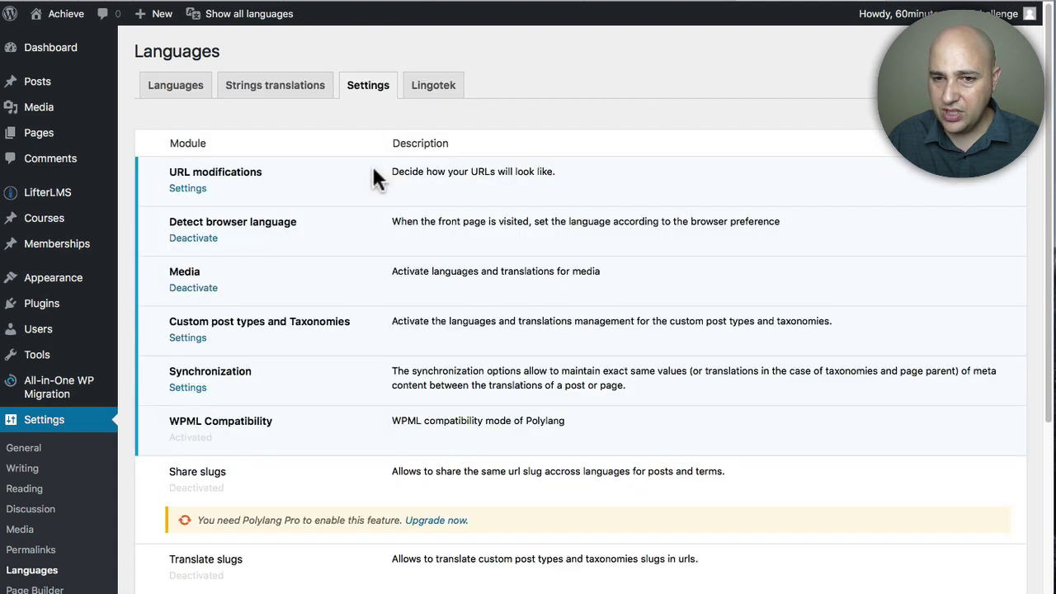
left_click(188, 189)
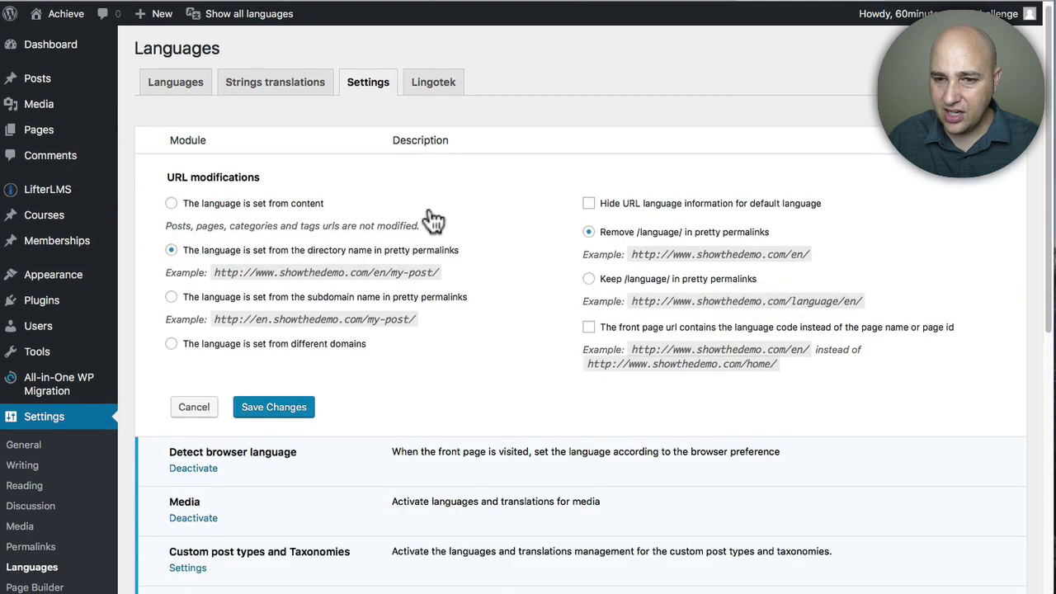
scroll(432, 221, "down", 1)
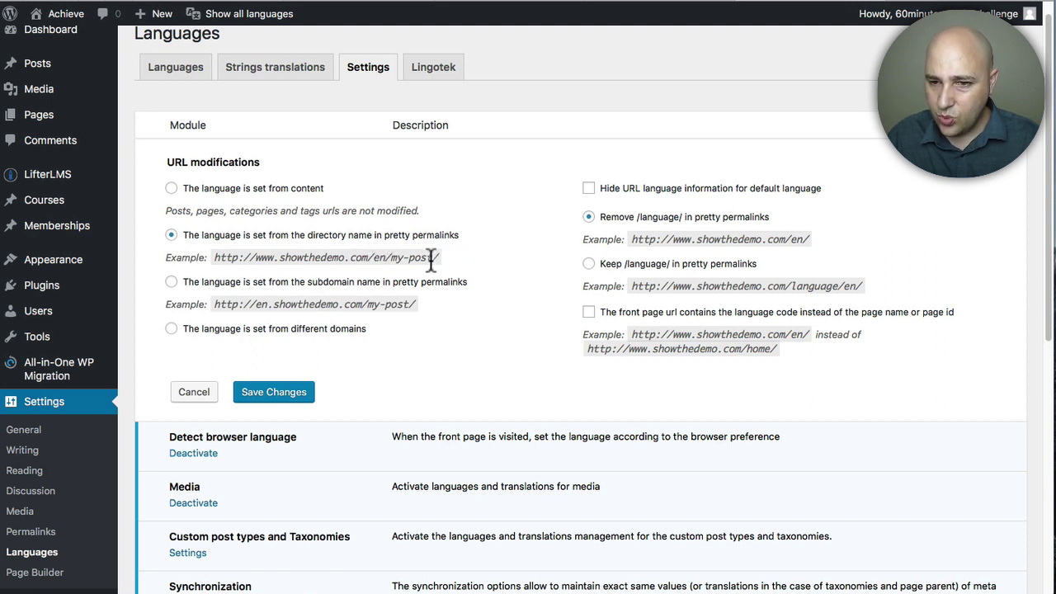
left_click_drag(438, 257, 214, 257)
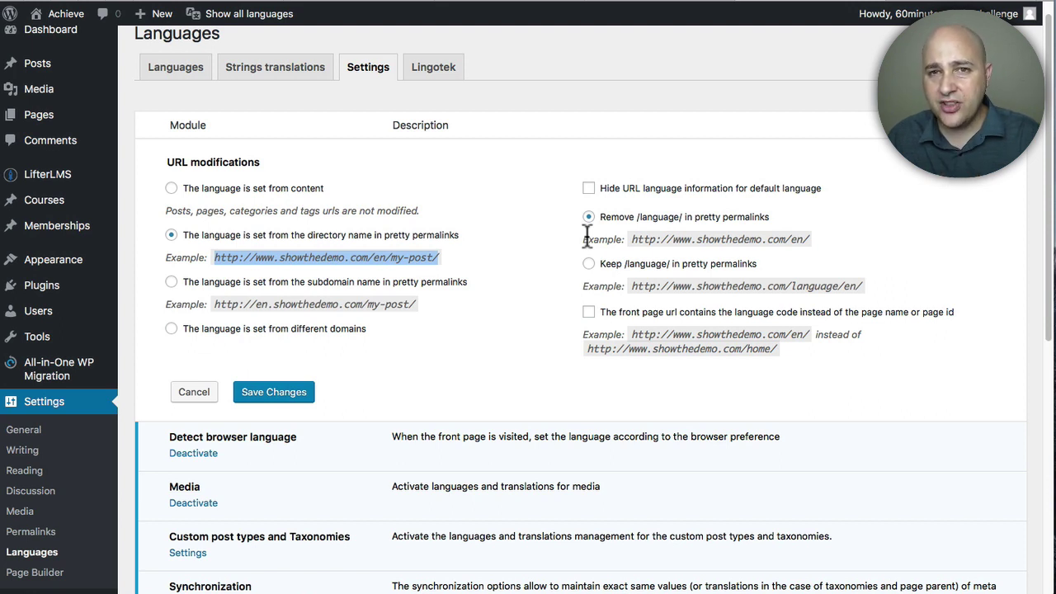
left_click(790, 241)
left_click_drag(791, 241, 809, 240)
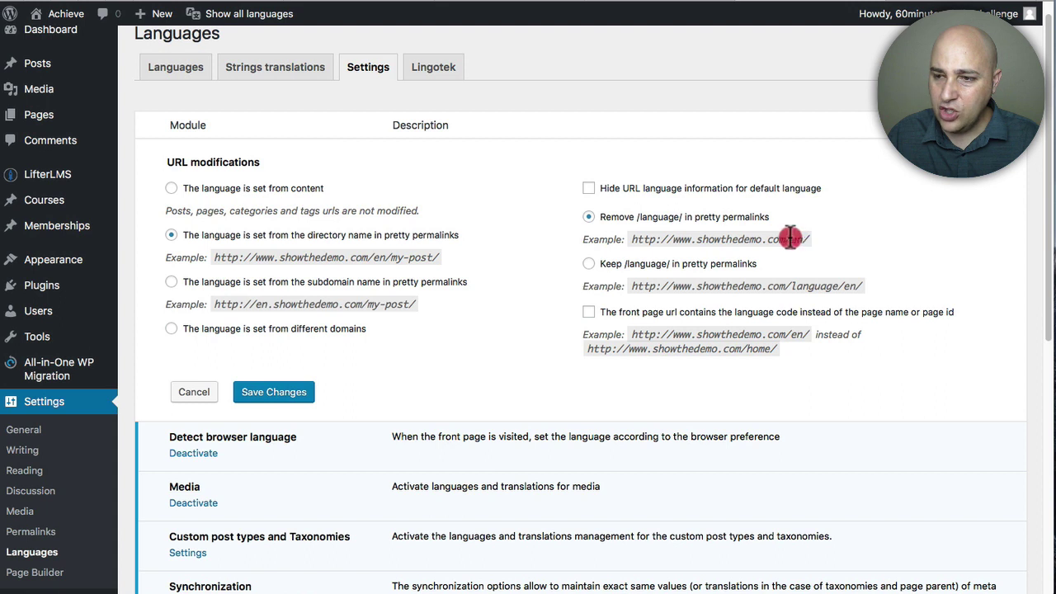
left_click(588, 189)
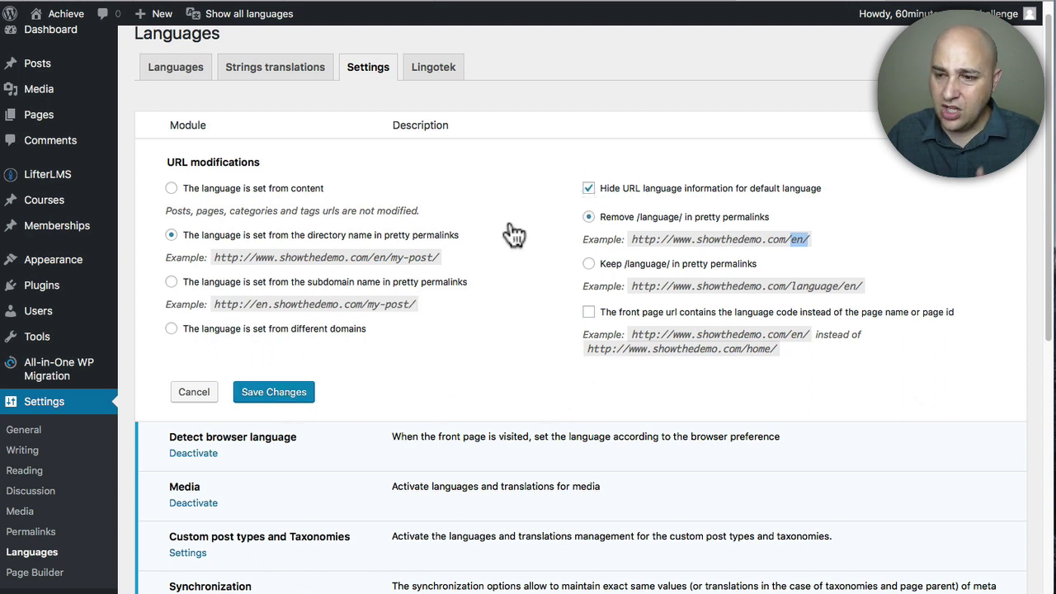
left_click(275, 394)
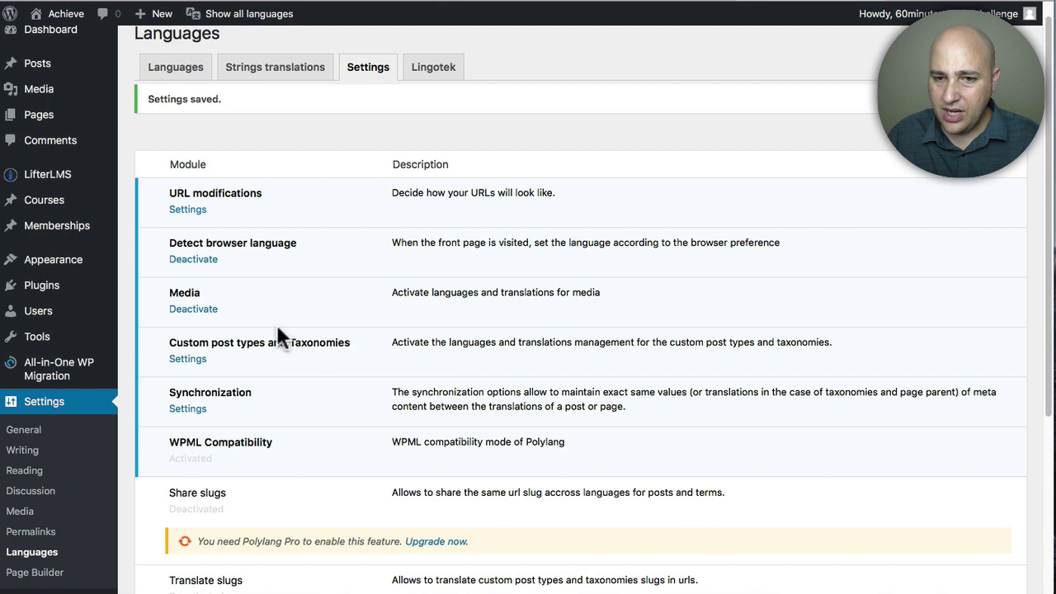
From the existing Courses page, add an Italian translation page titled "Courses It" with the body text "sdfsdf" and publish it
scroll(279, 339, "up", 1)
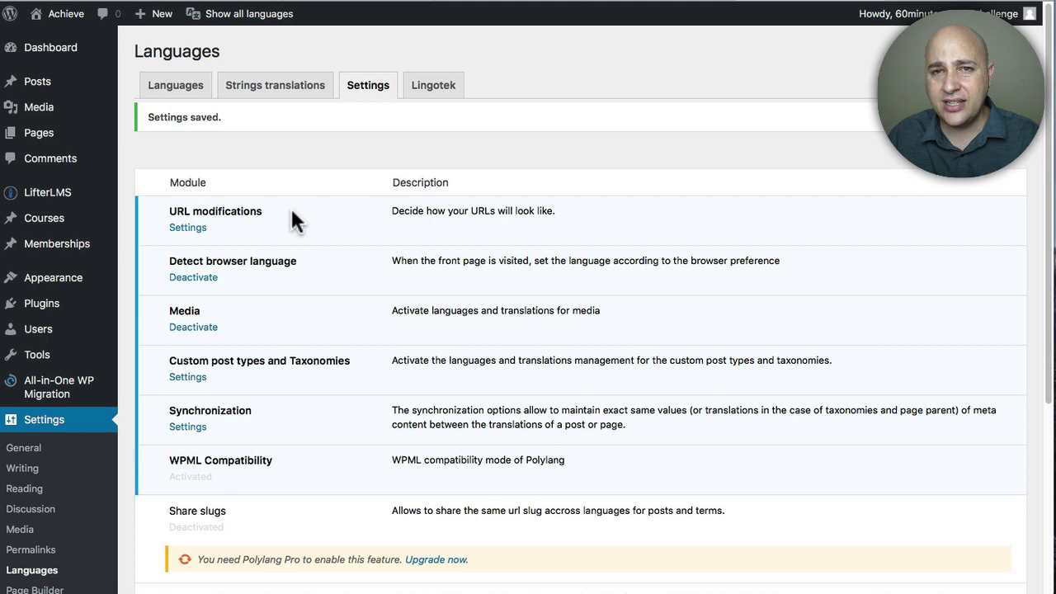
left_click(31, 138)
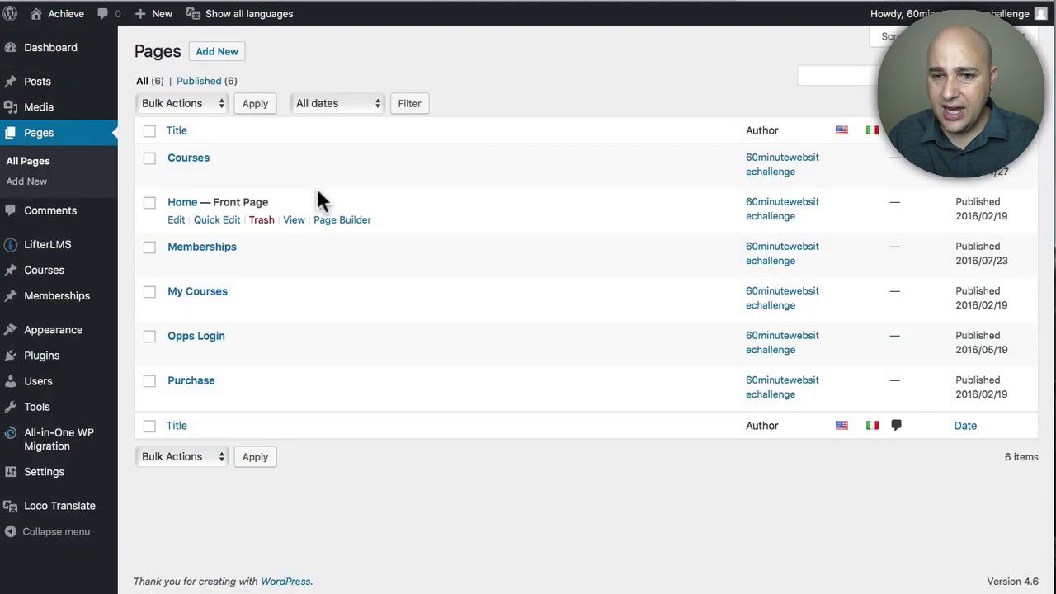
left_click(189, 159)
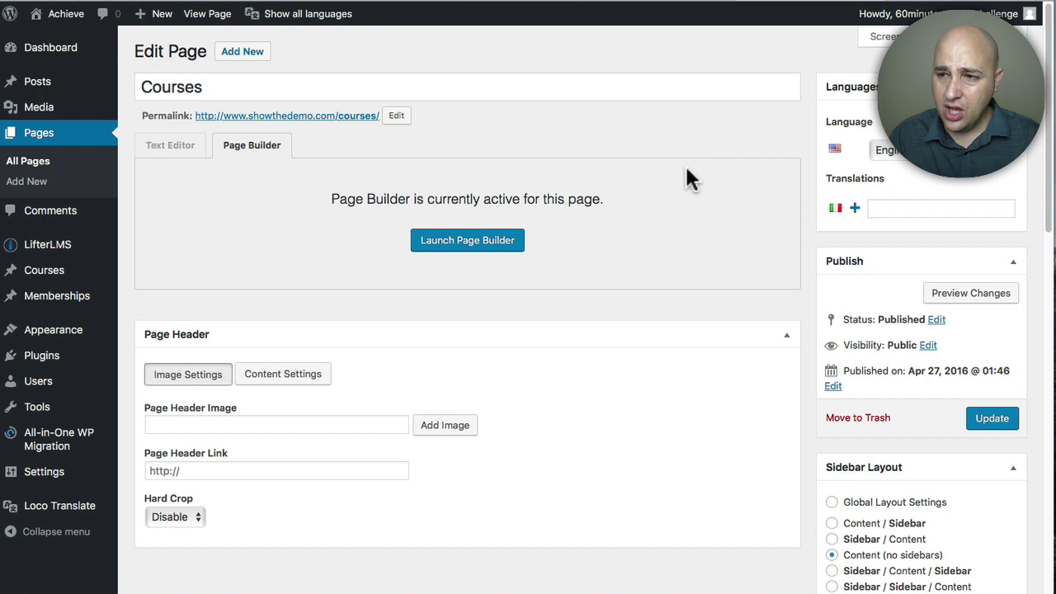
left_click(855, 209)
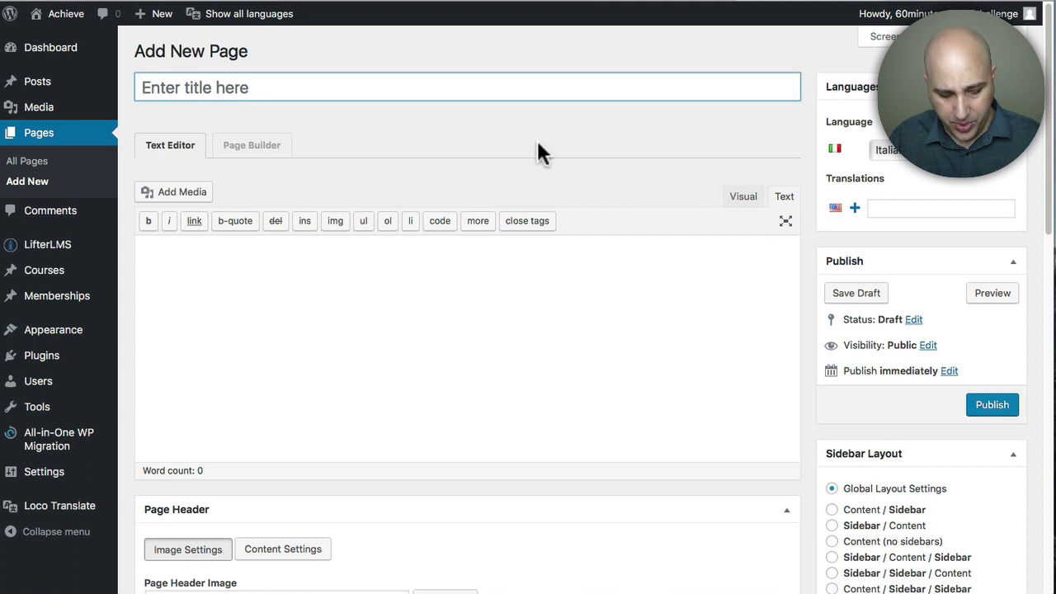
type("Cours")
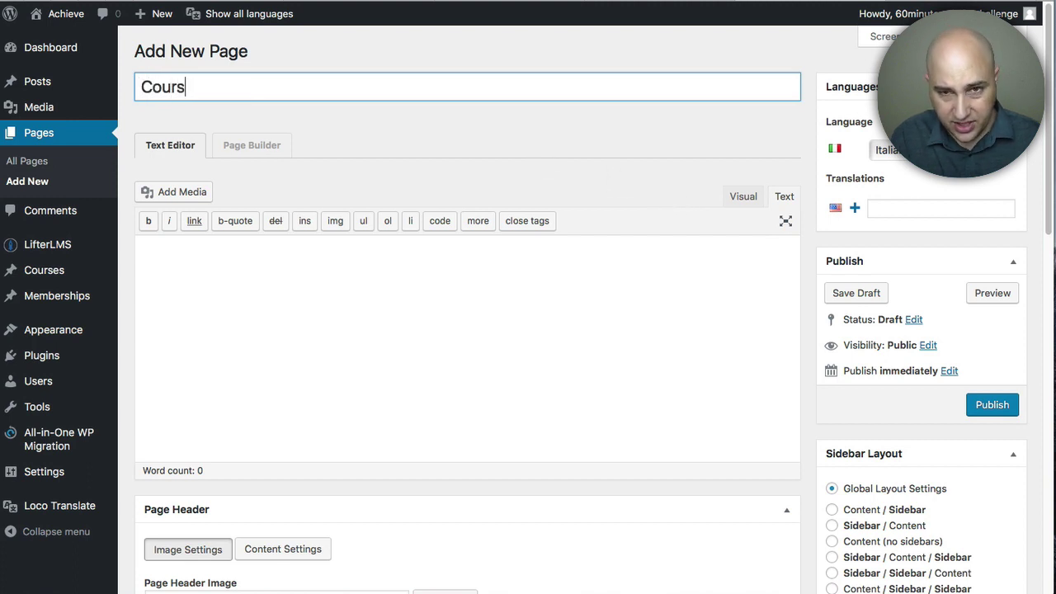
type("es It")
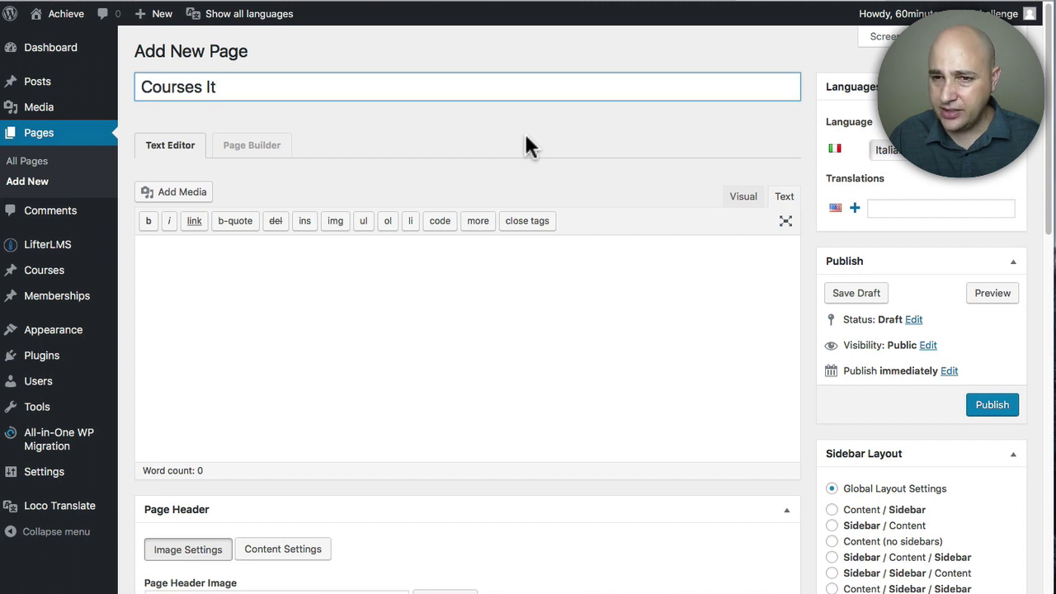
left_click(369, 310)
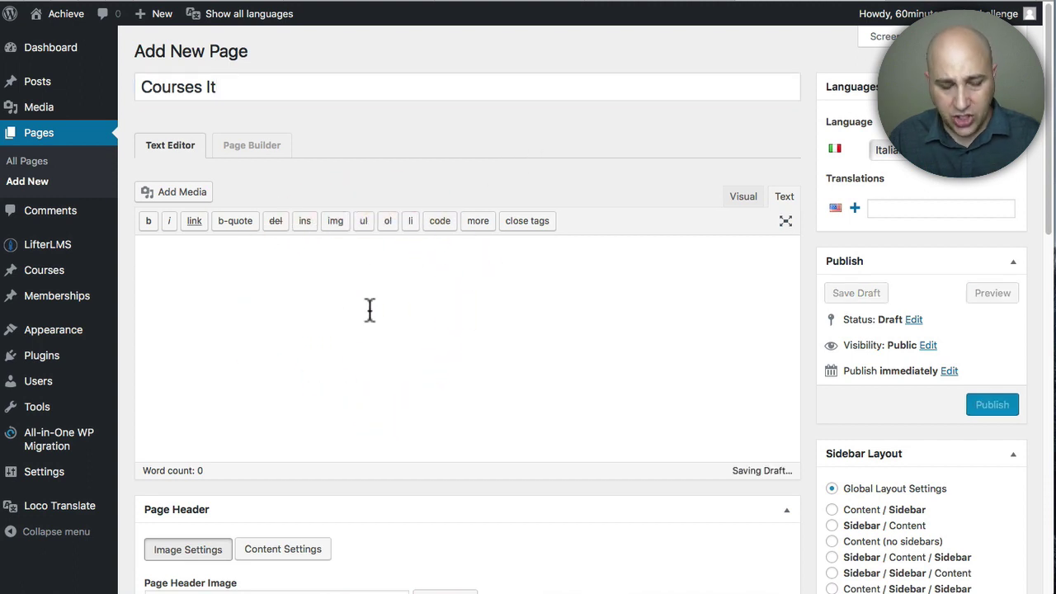
type("sdfsdf")
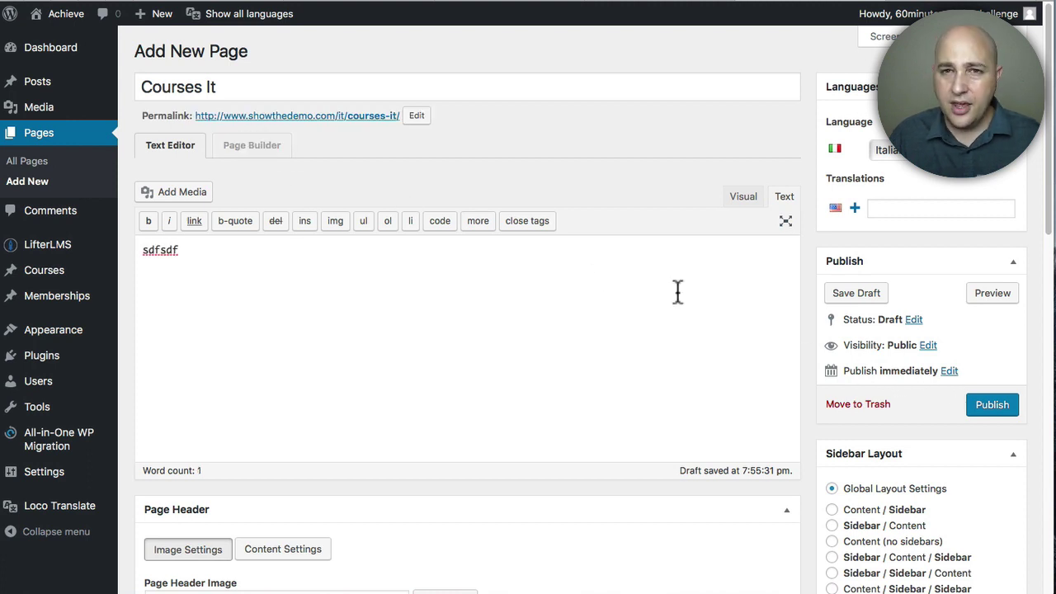
left_click(993, 405)
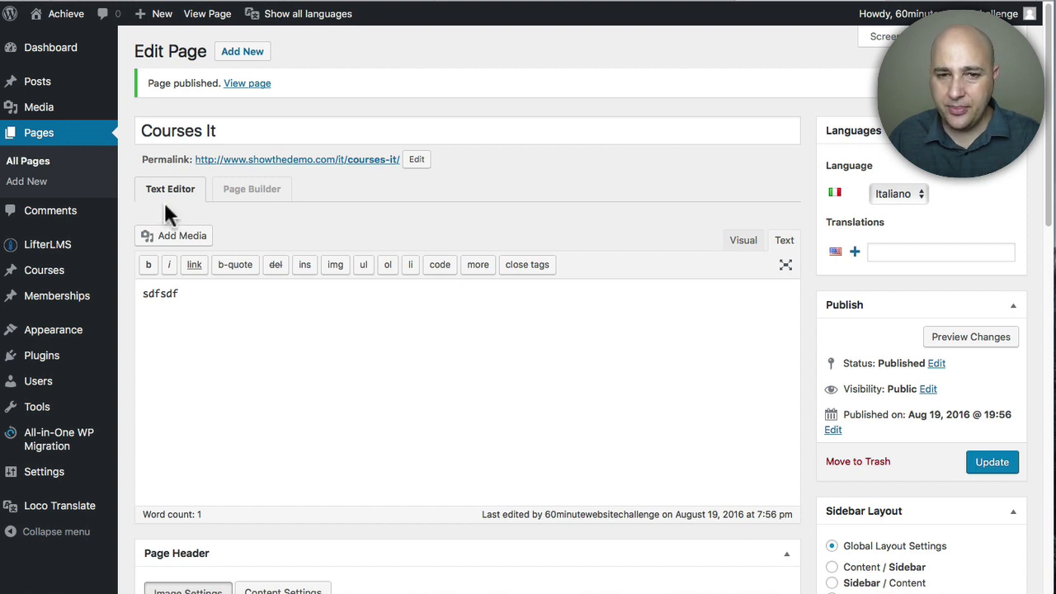
Link "Courses It" as the Italian translation of the English Courses page, update the page, and open the linked translation for editing
left_click(33, 163)
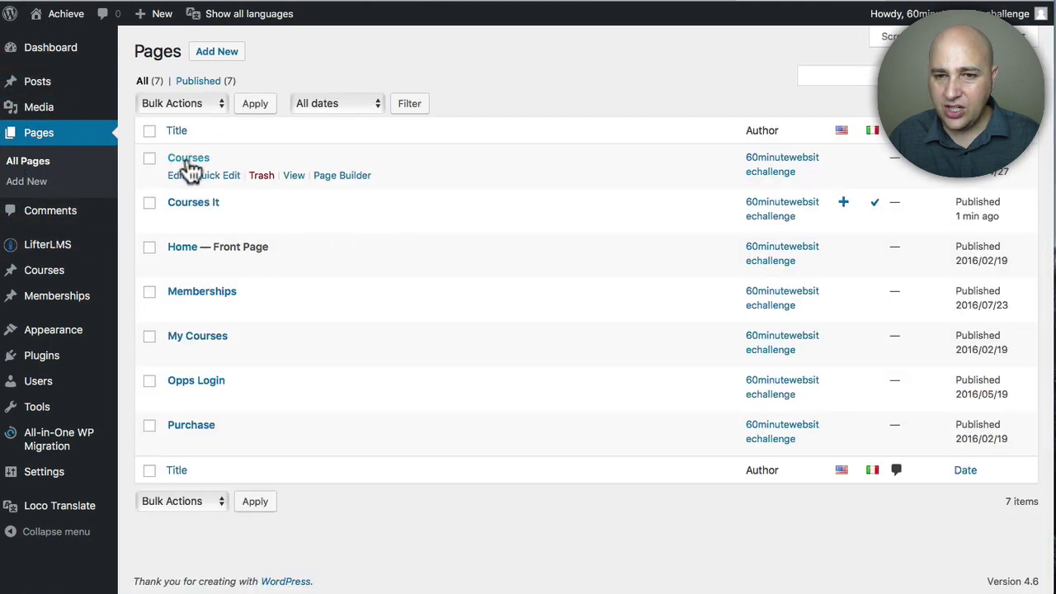
left_click(182, 158)
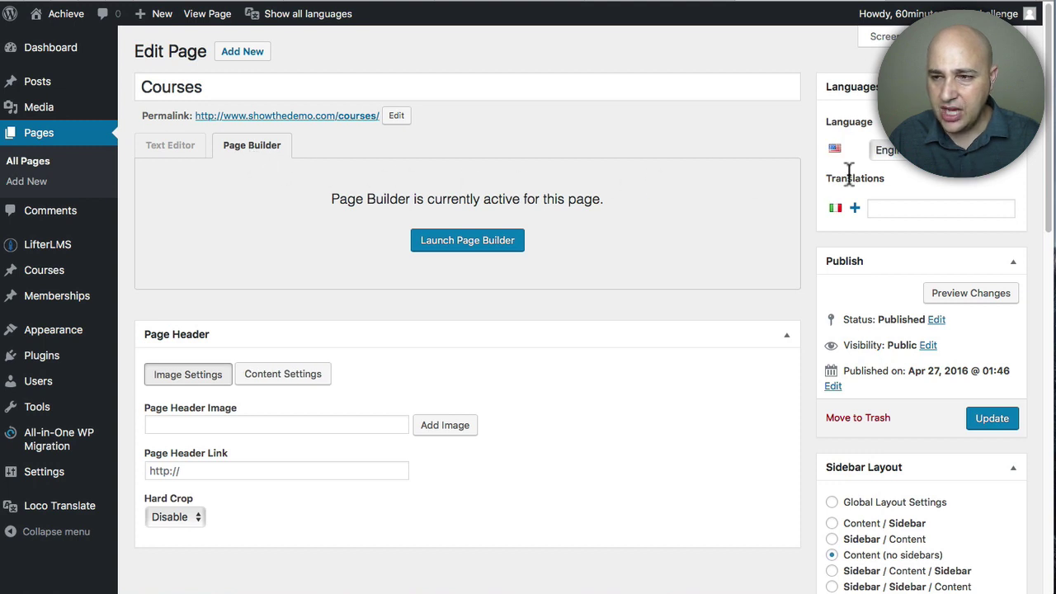
left_click(898, 208)
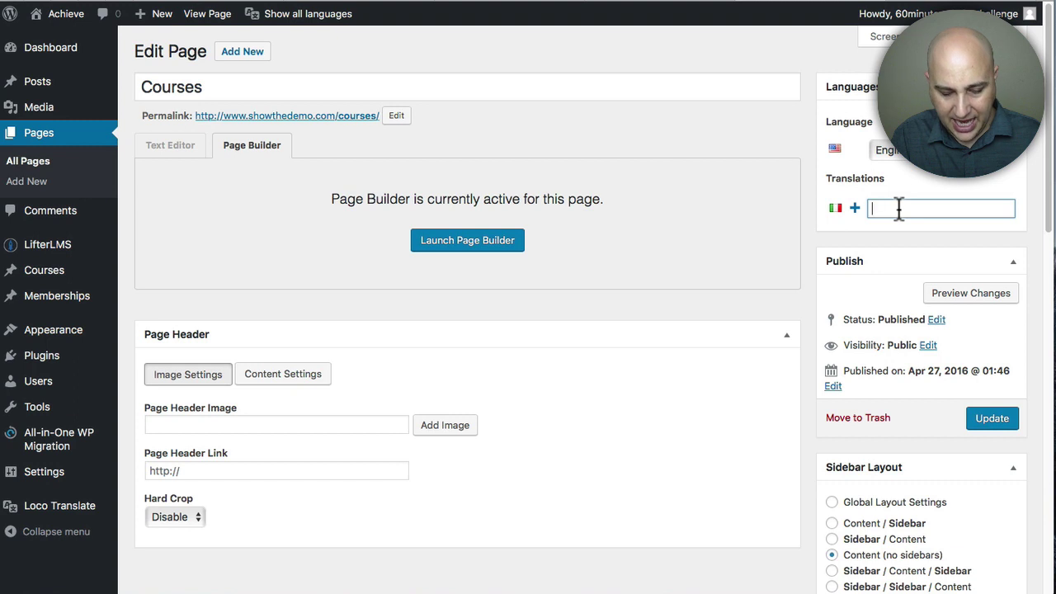
type("cours")
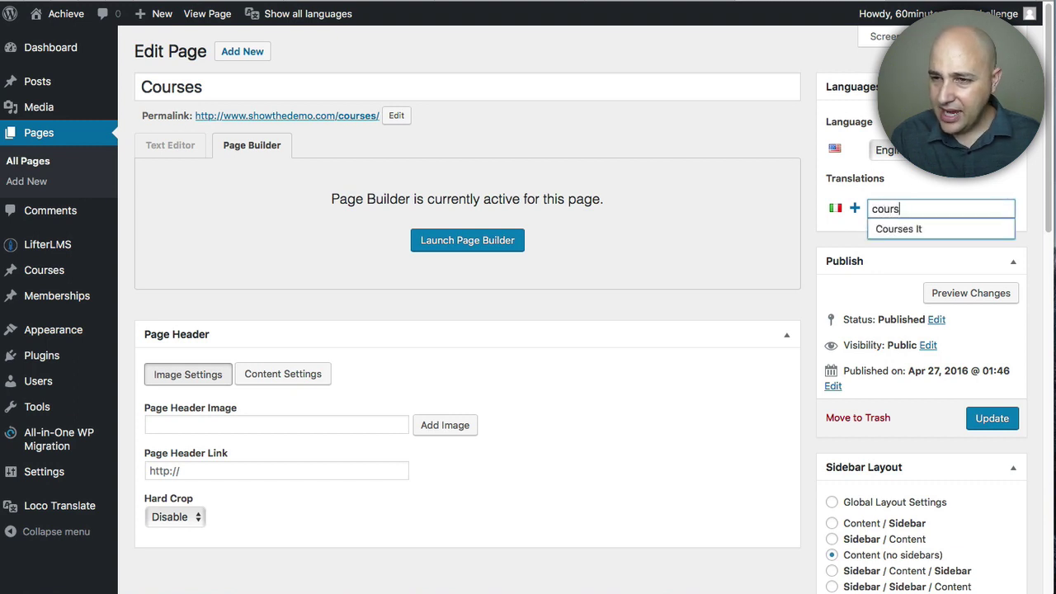
left_click(901, 230)
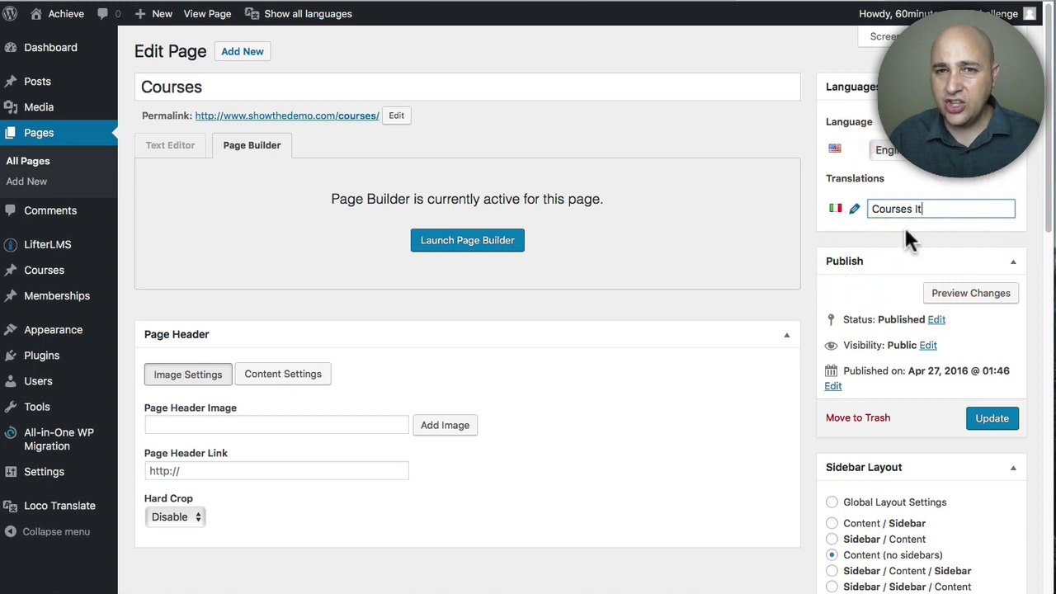
left_click(990, 419)
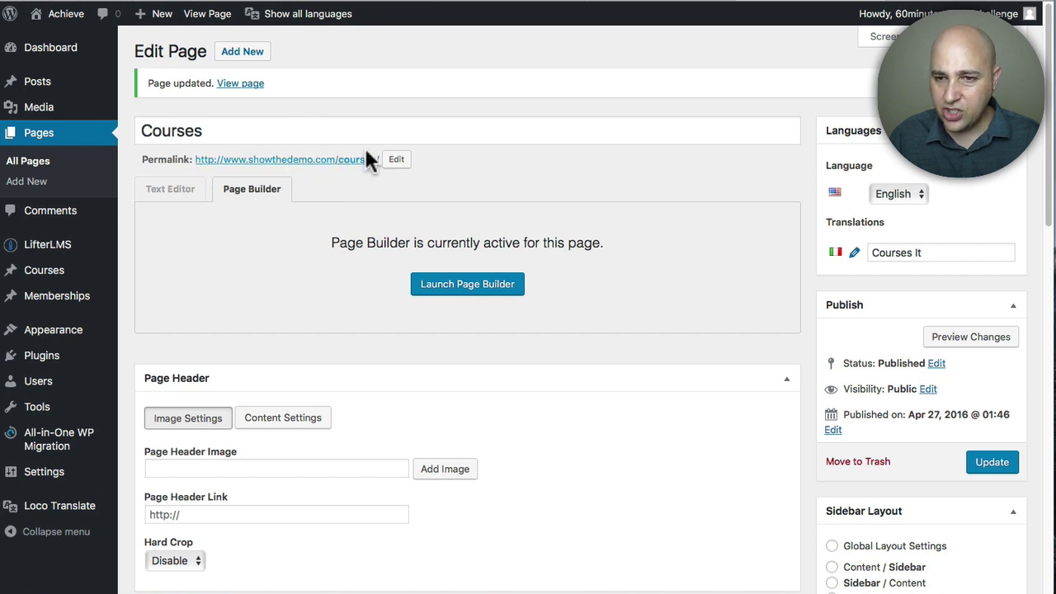
left_click(856, 254)
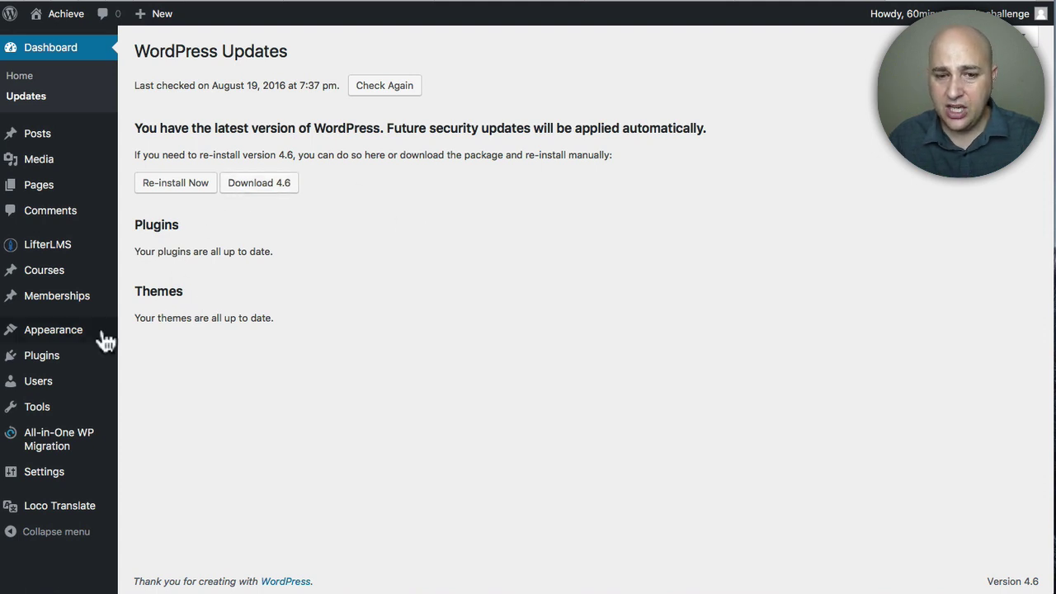
Review the theme locations of Menu 1 in the site's navigation menus, and create a new menu named "It"
mouse_move(62, 340)
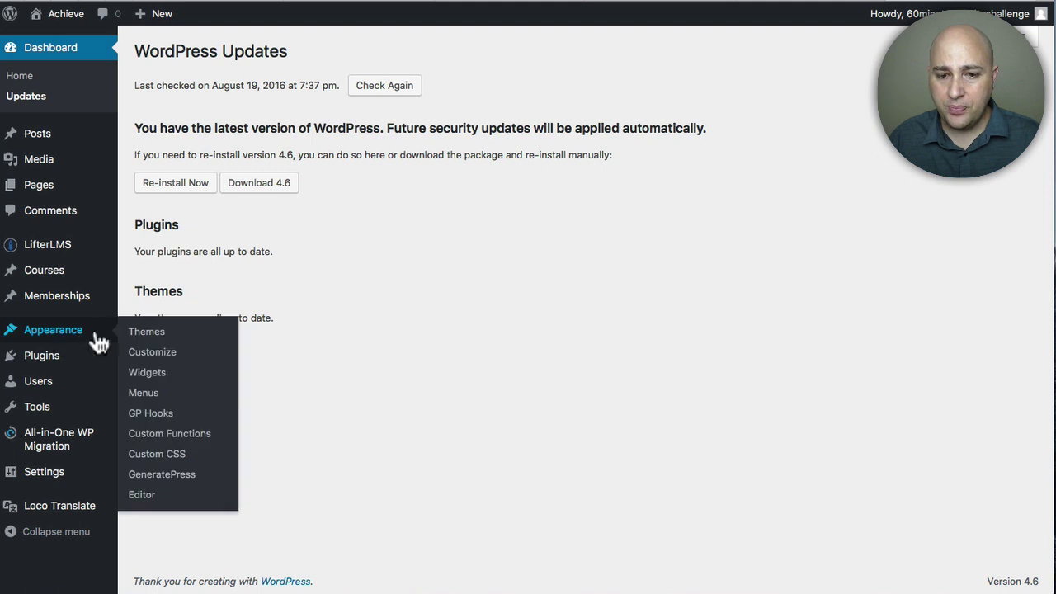
left_click(158, 395)
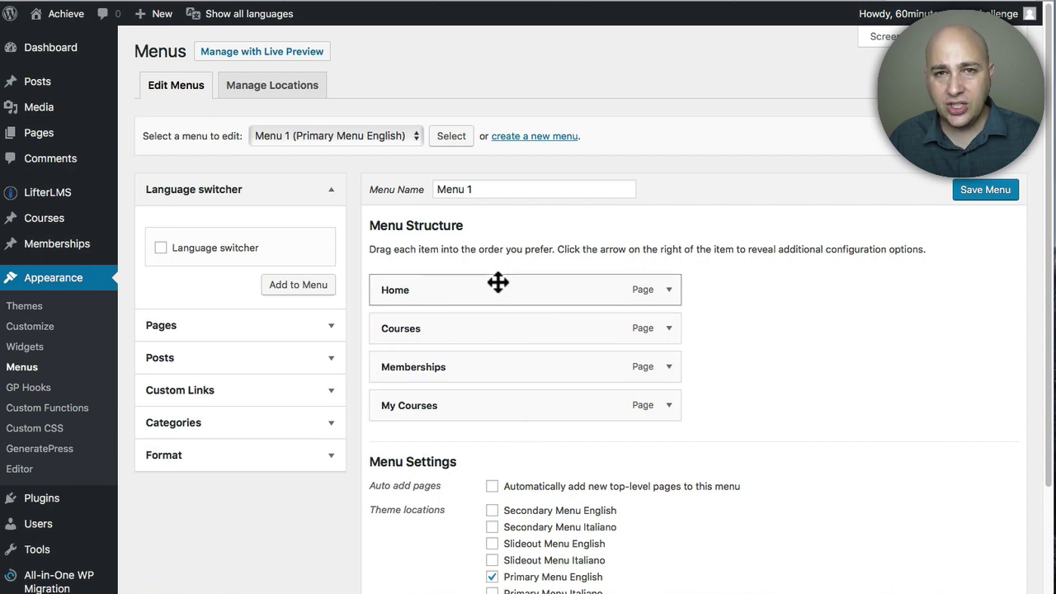
scroll(495, 280, "down", 3)
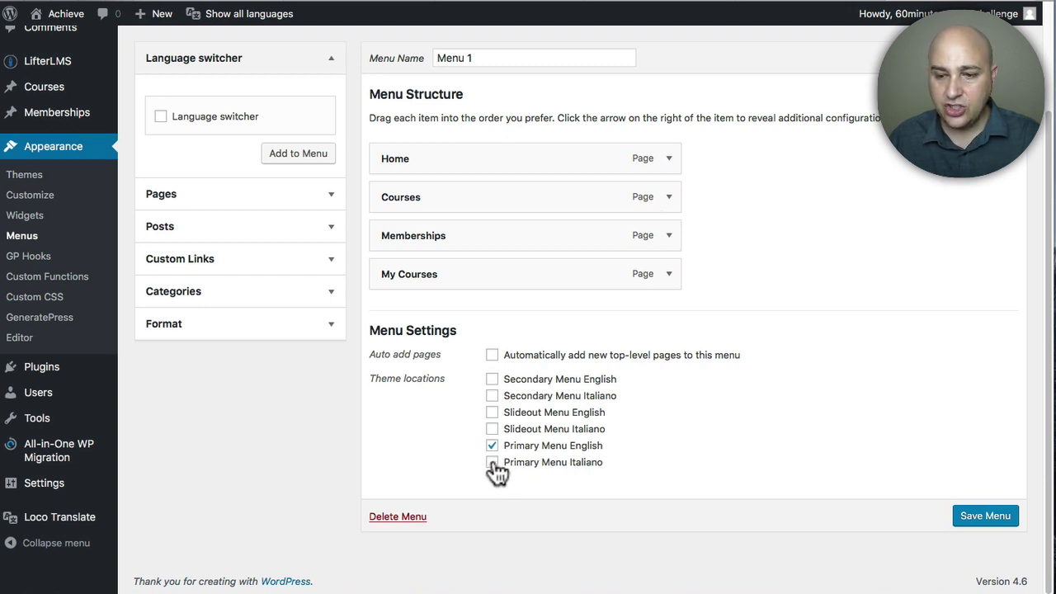
scroll(425, 435, "up", 3)
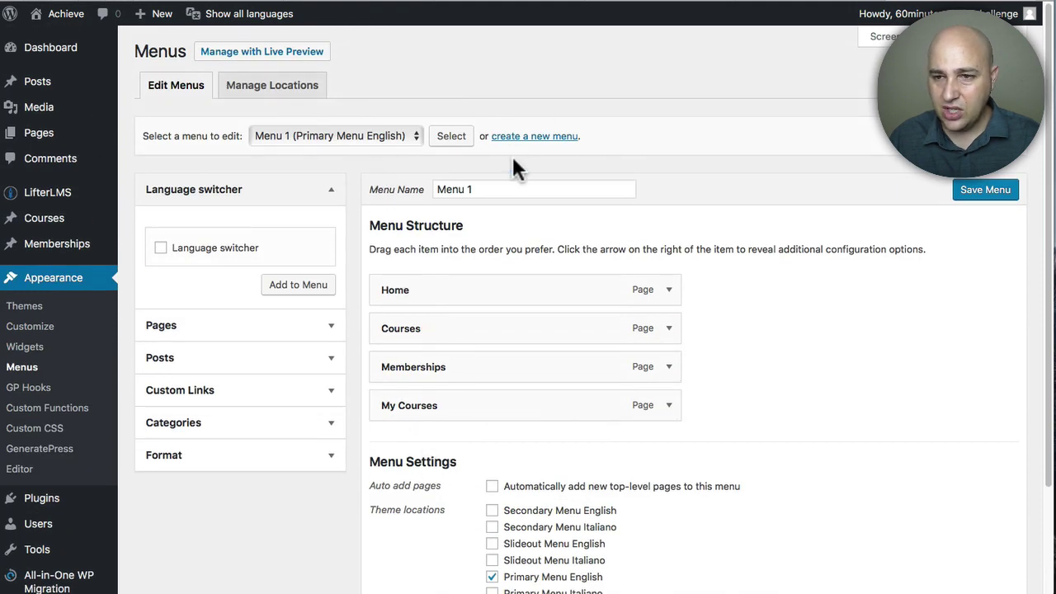
left_click(537, 136)
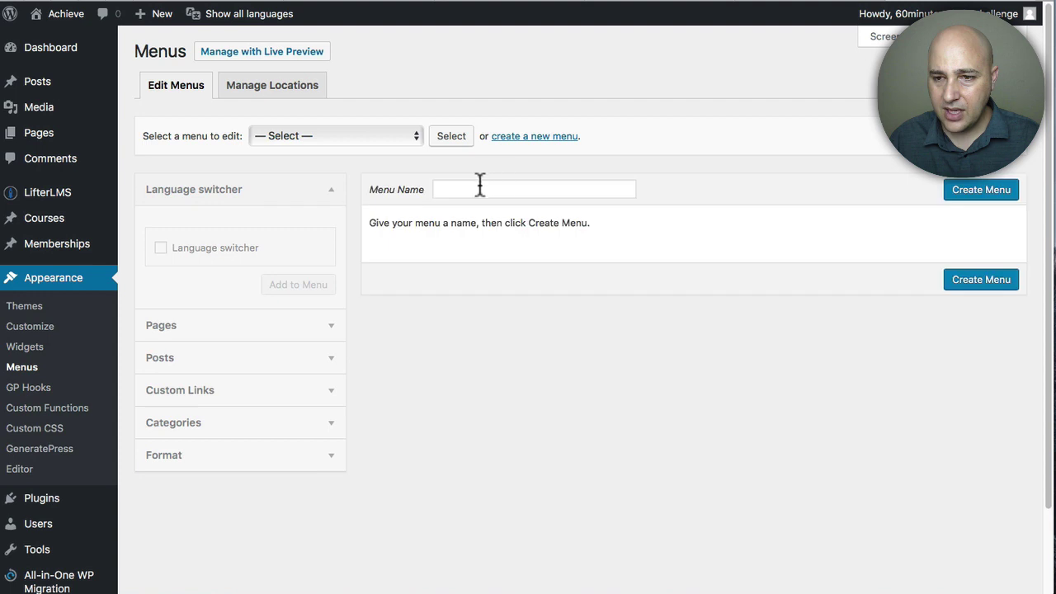
left_click(473, 188)
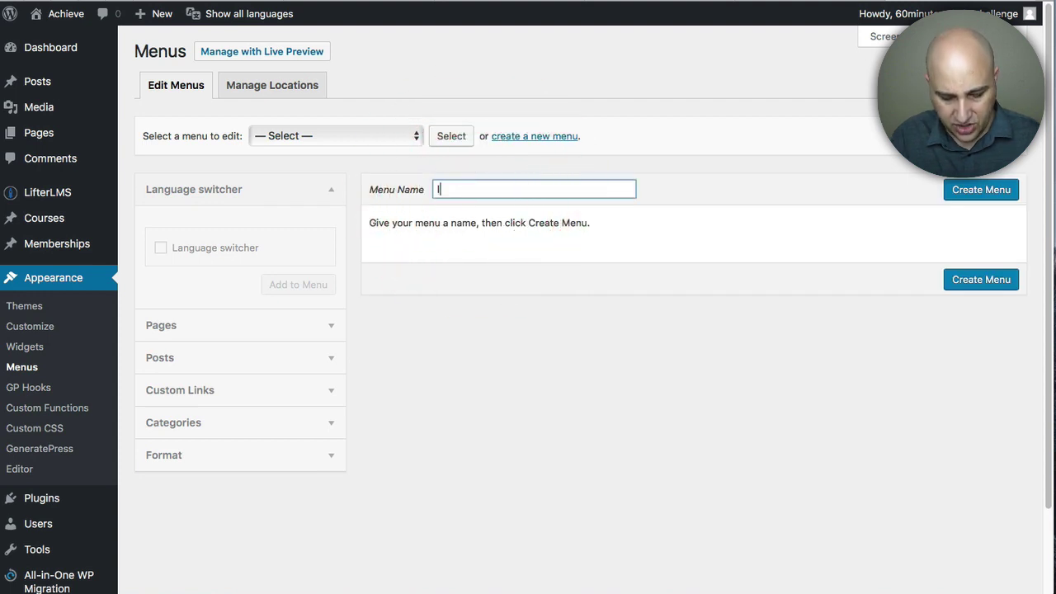
type("It")
left_click(975, 191)
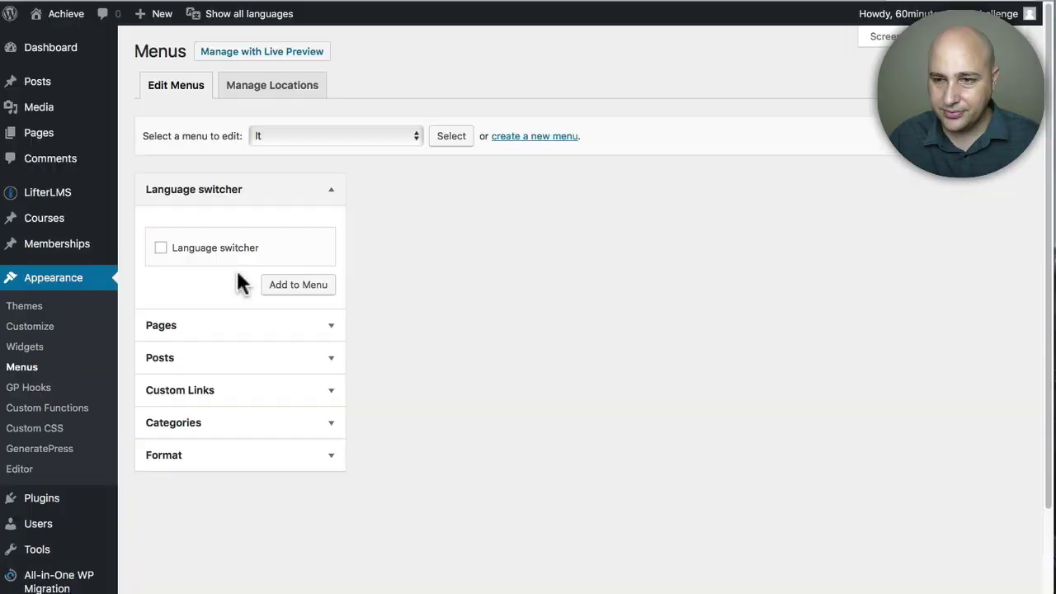
Add the "Courses It" page to the It menu, assign the menu to the Primary Menu Italiano location, and save it
left_click(213, 333)
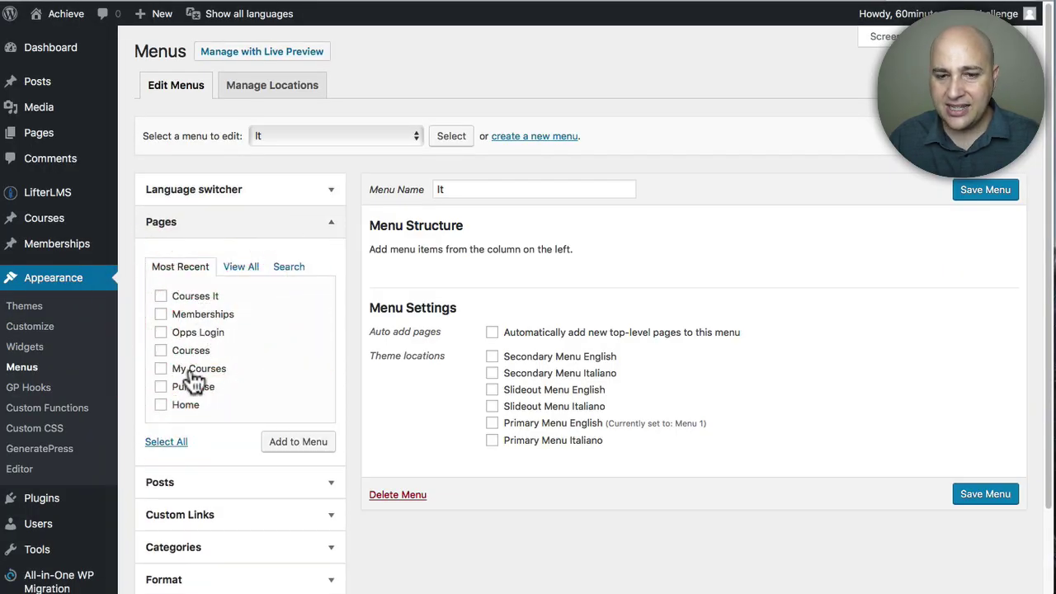
left_click(160, 296)
left_click(295, 440)
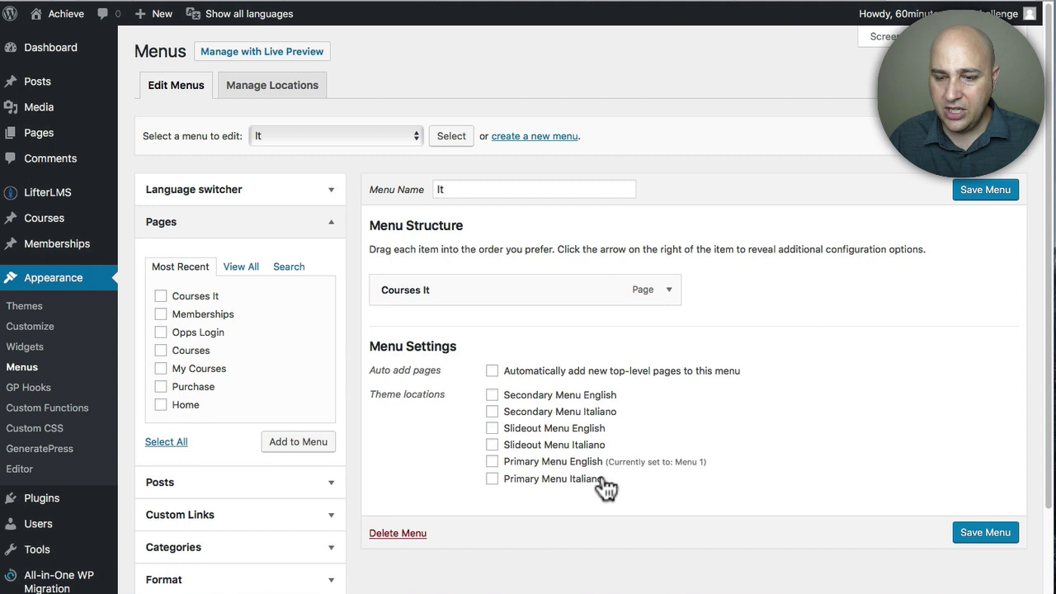
left_click(491, 479)
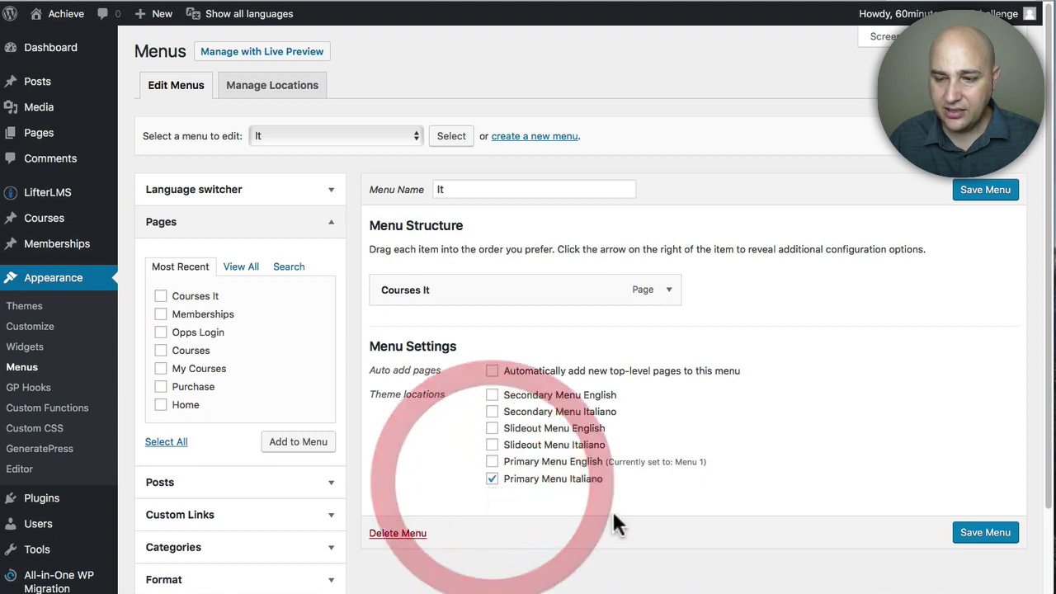
left_click(985, 532)
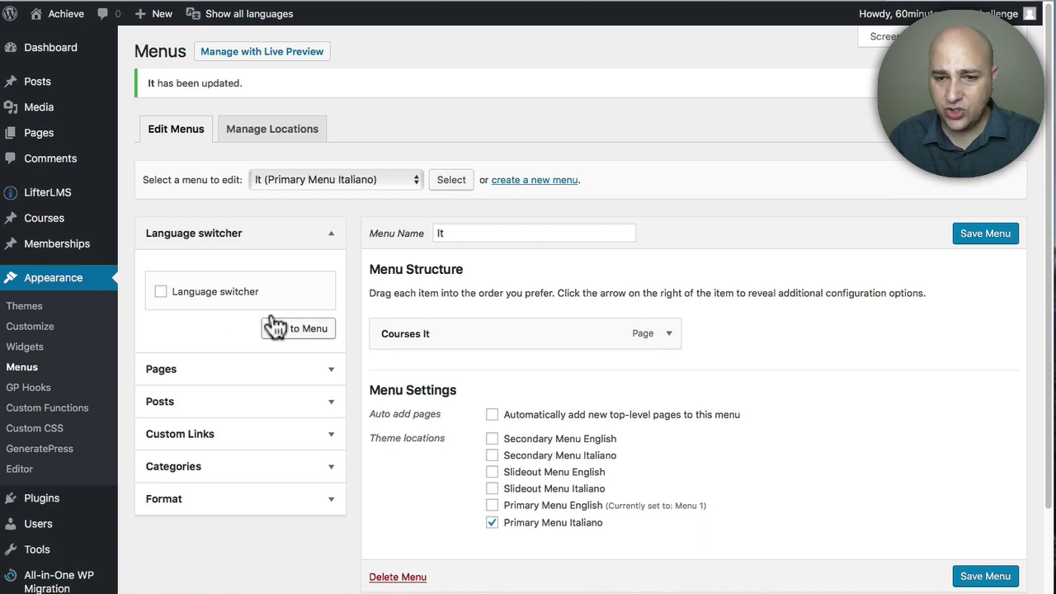
Add a language switcher to the It menu, displaying flags instead of language names, and save the menu
left_click(161, 293)
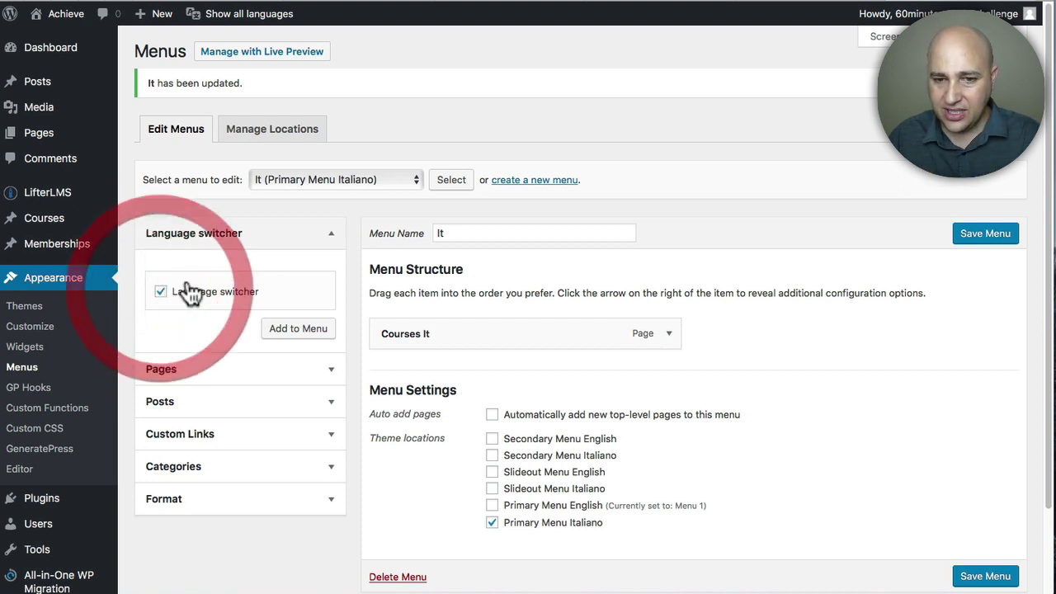
left_click(281, 330)
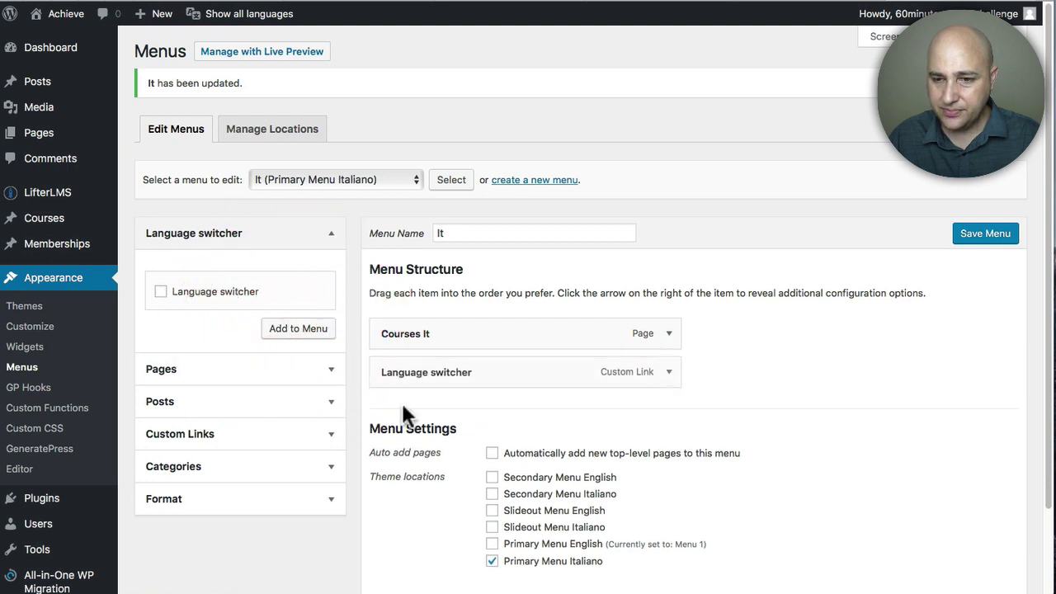
left_click(669, 372)
scroll(594, 346, "down", 2)
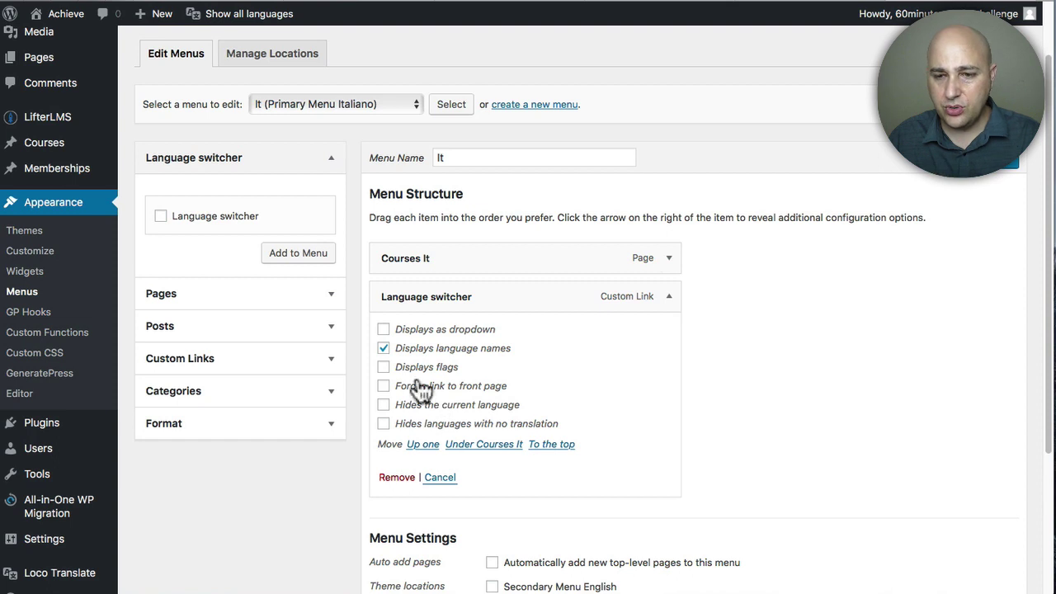
left_click(383, 349)
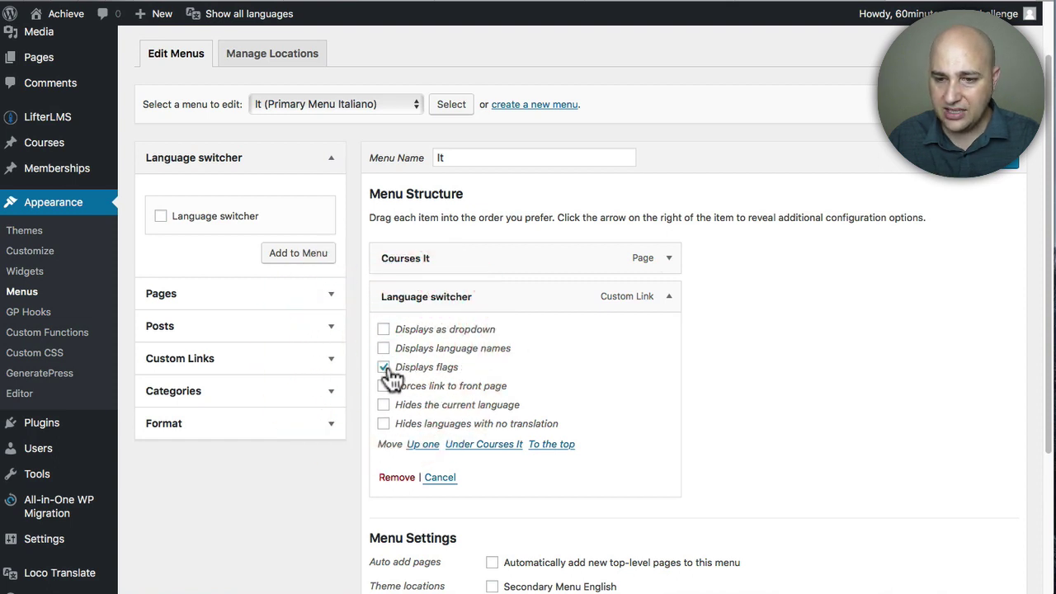
left_click(669, 297)
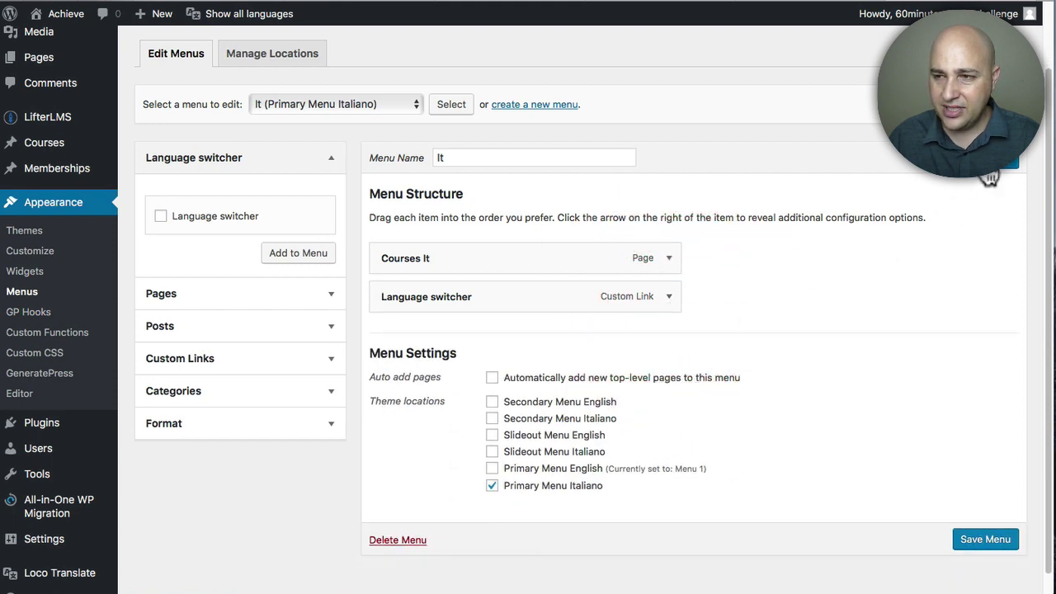
left_click(981, 165)
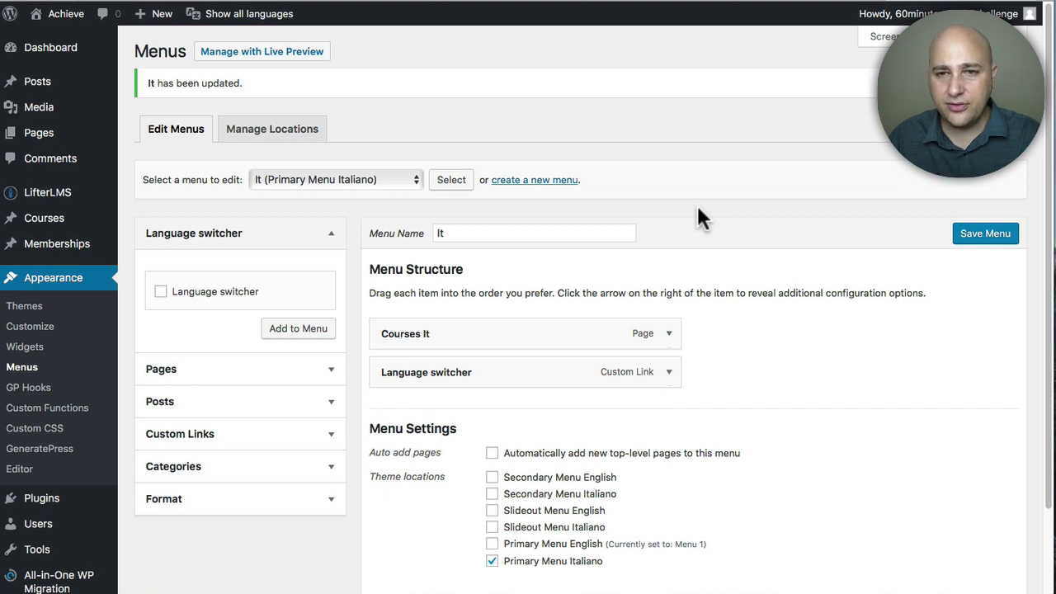
Load Menu 1 (Primary Menu English) for editing and add a language switcher to it
left_click(309, 174)
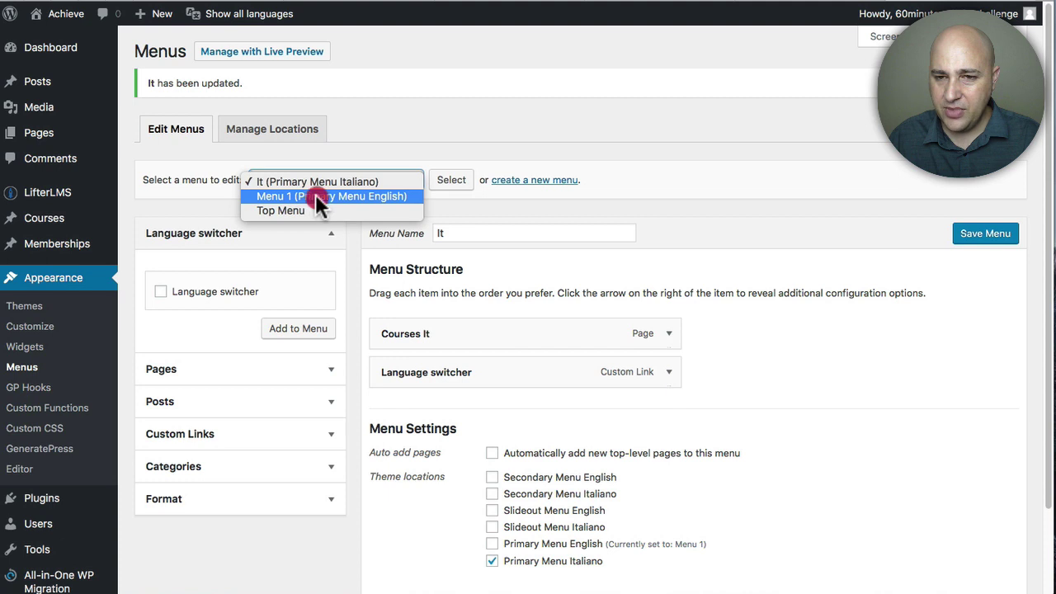
left_click(315, 195)
left_click(462, 182)
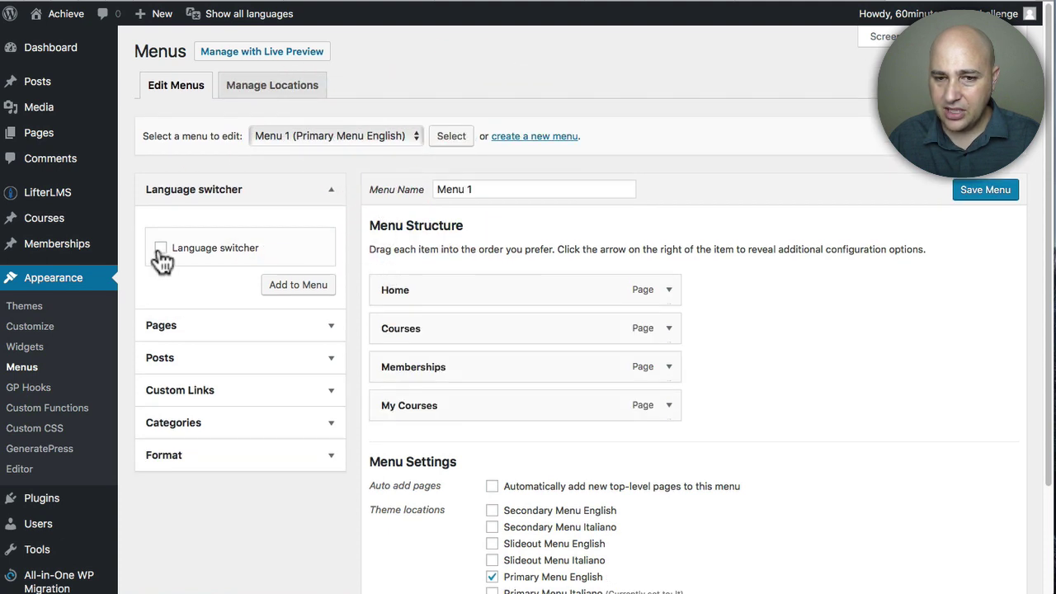
left_click(161, 248)
left_click(312, 285)
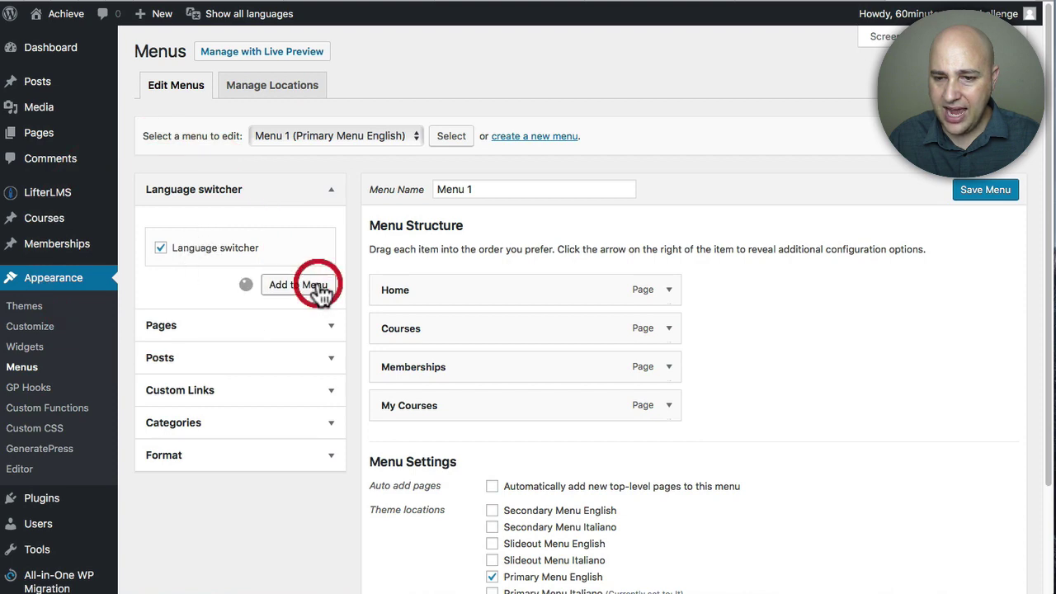
Set Menu 1's language switcher to display flags without language names, and save the menu
scroll(705, 396, "down", 4)
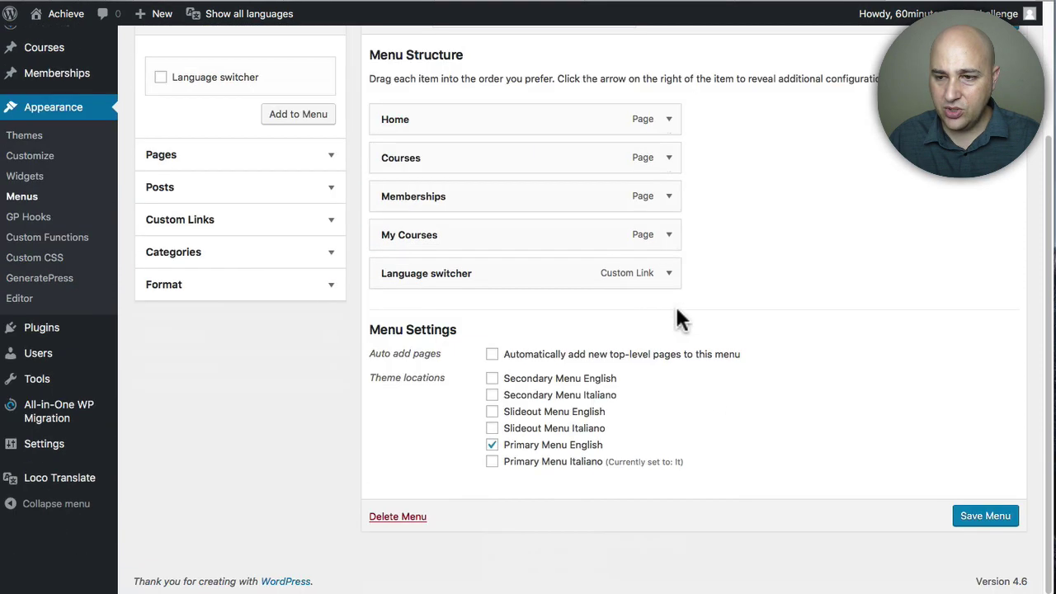
left_click(669, 272)
left_click(385, 344)
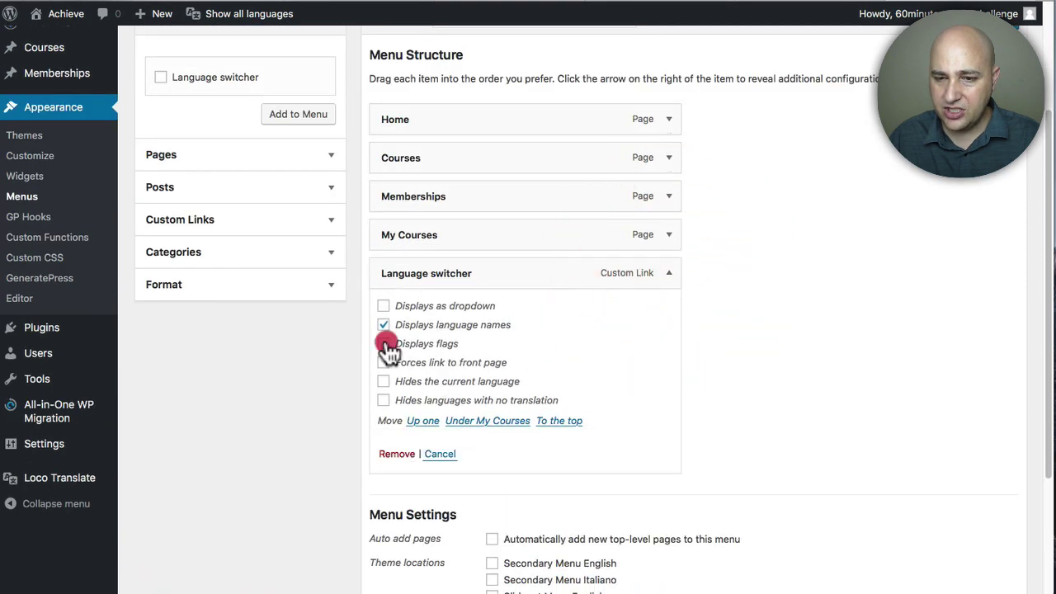
left_click(384, 325)
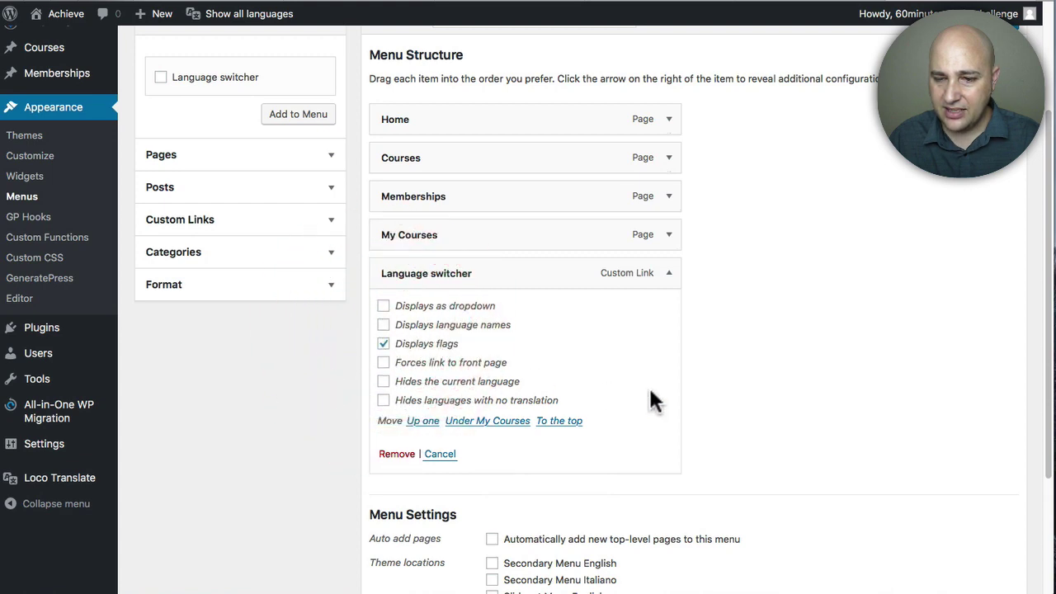
left_click(670, 274)
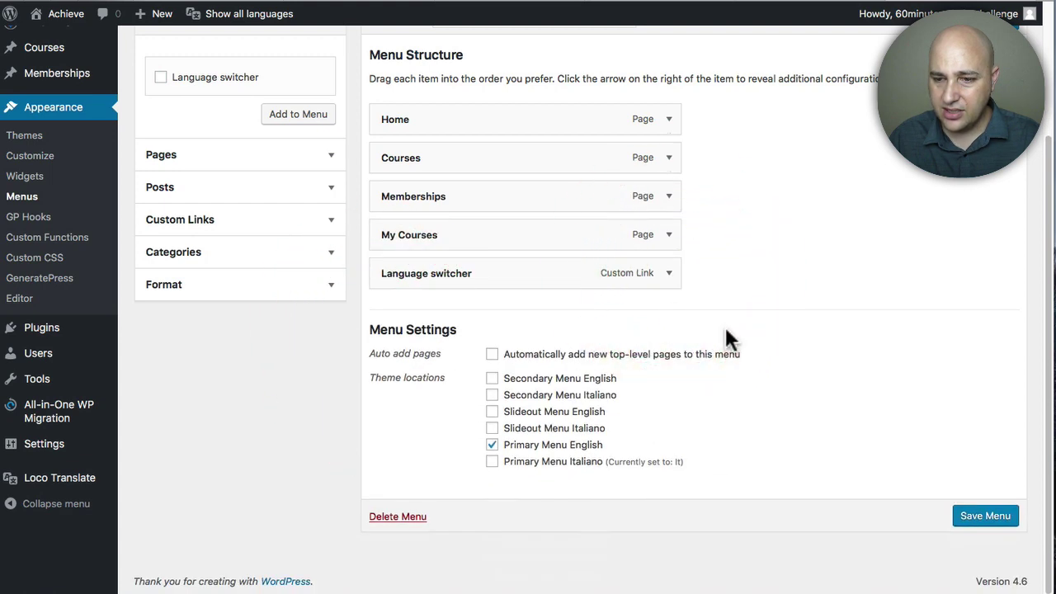
scroll(726, 322, "up", 3)
left_click(984, 191)
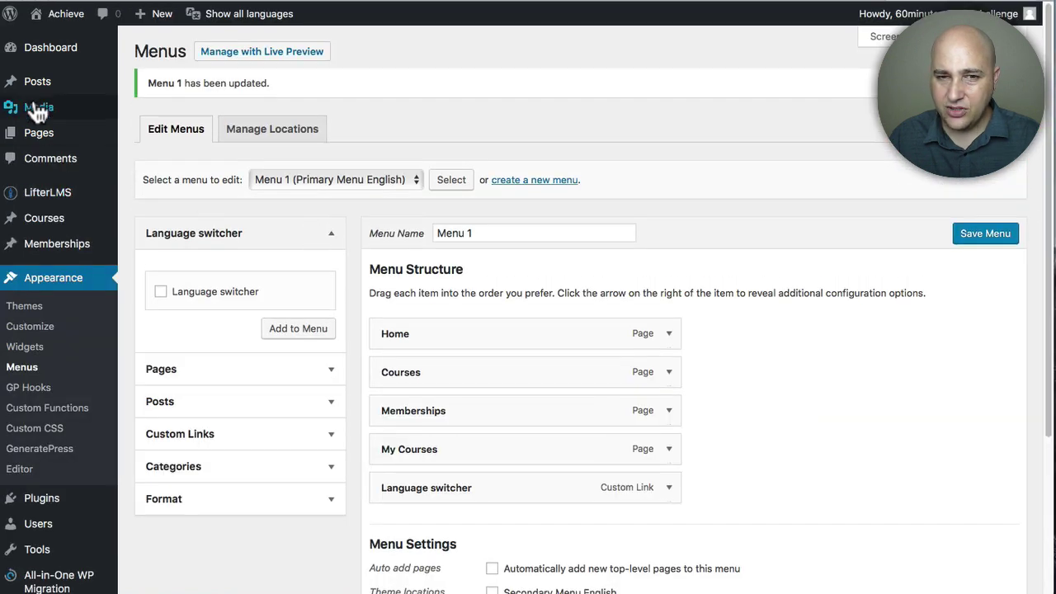
Replace the body text of the "Courses It" page with "Italian" and update the page
mouse_move(27, 228)
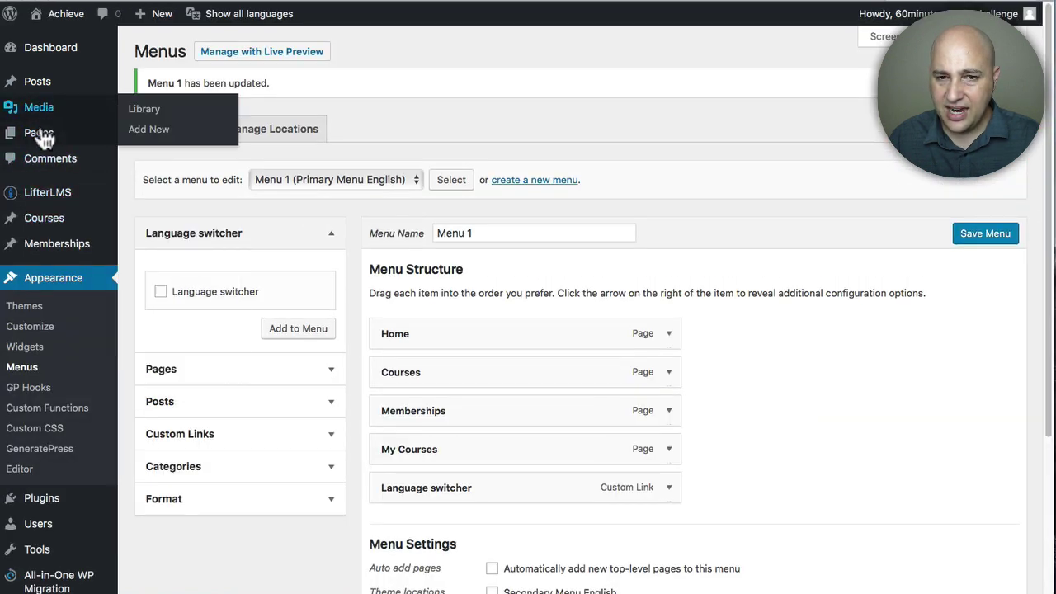
mouse_move(33, 134)
left_click(147, 135)
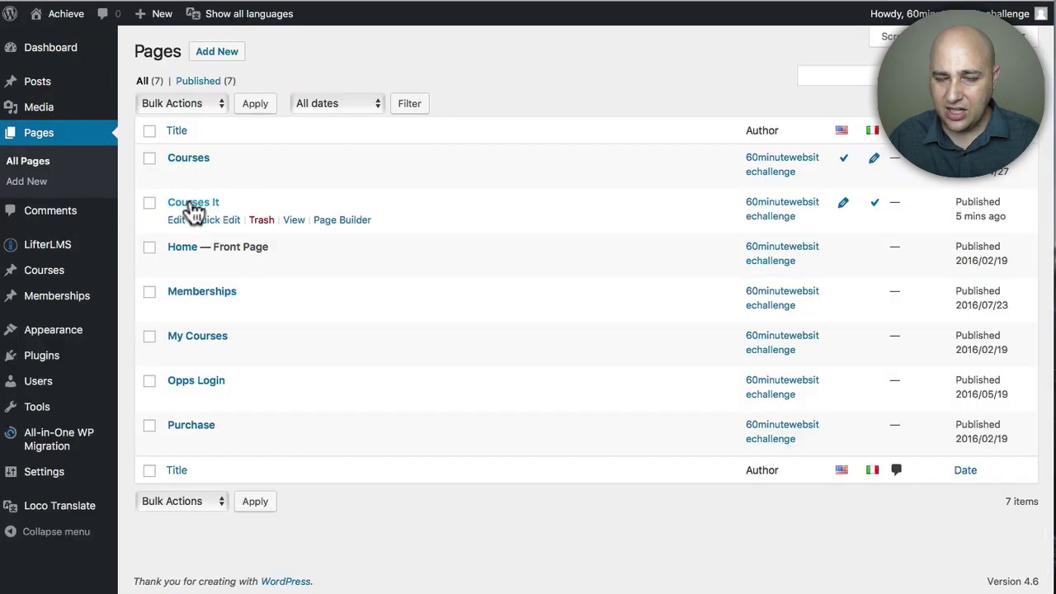
left_click(190, 204)
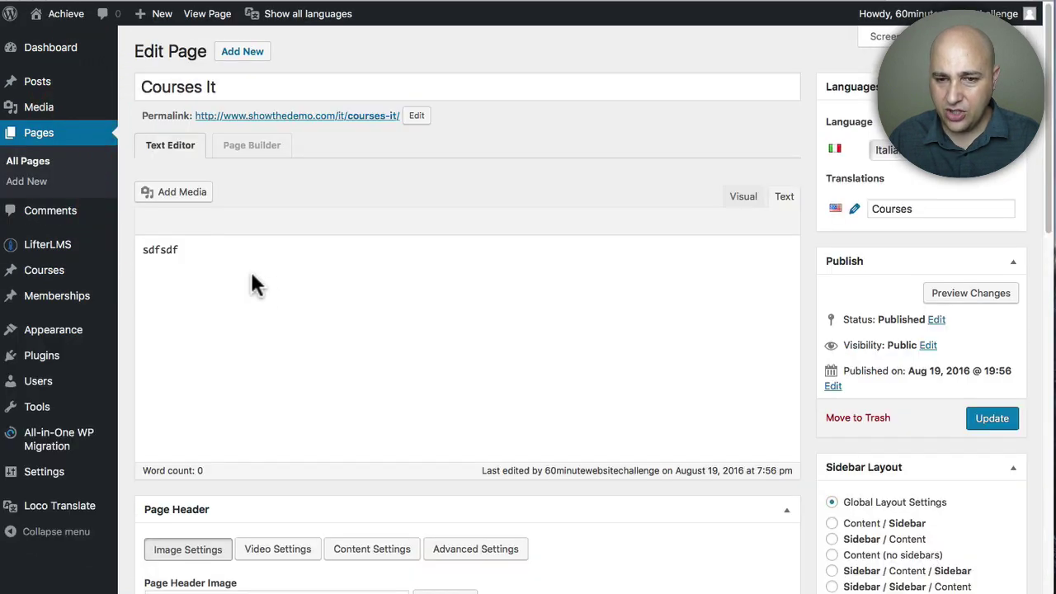
triple_click(262, 235)
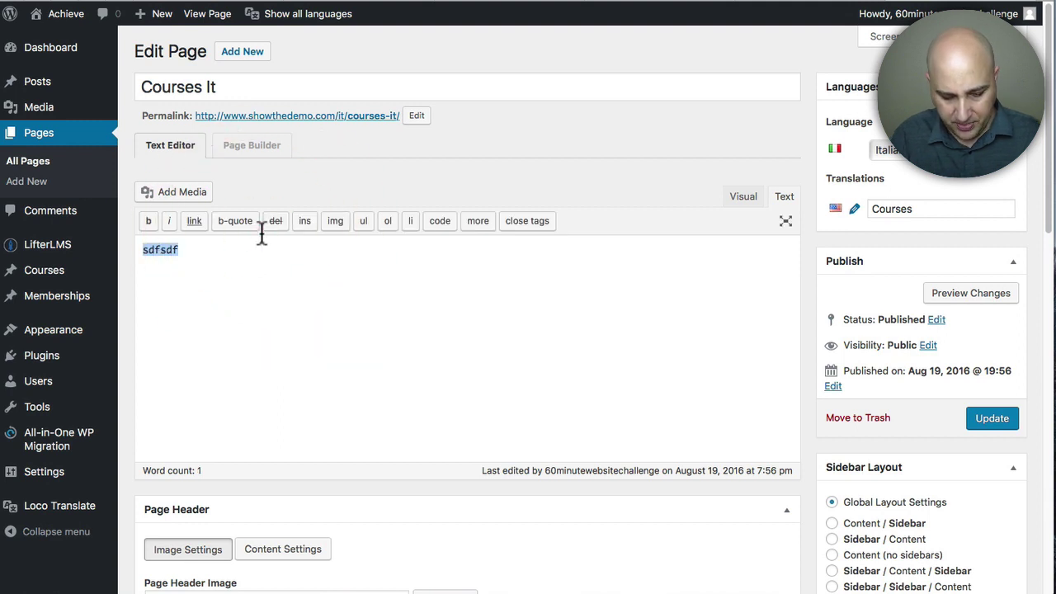
type("Itialian")
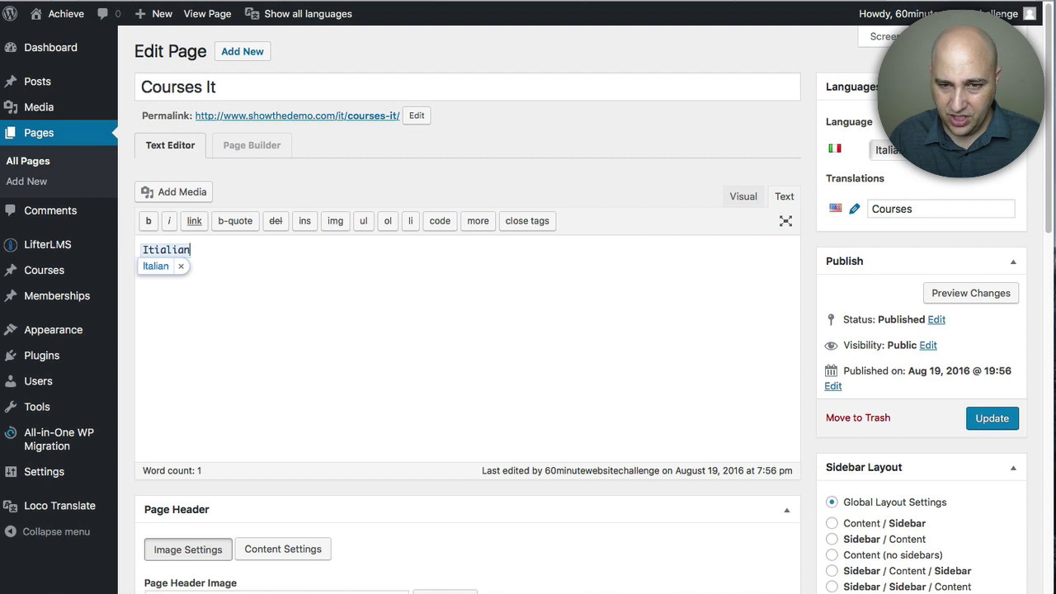
left_click(155, 266)
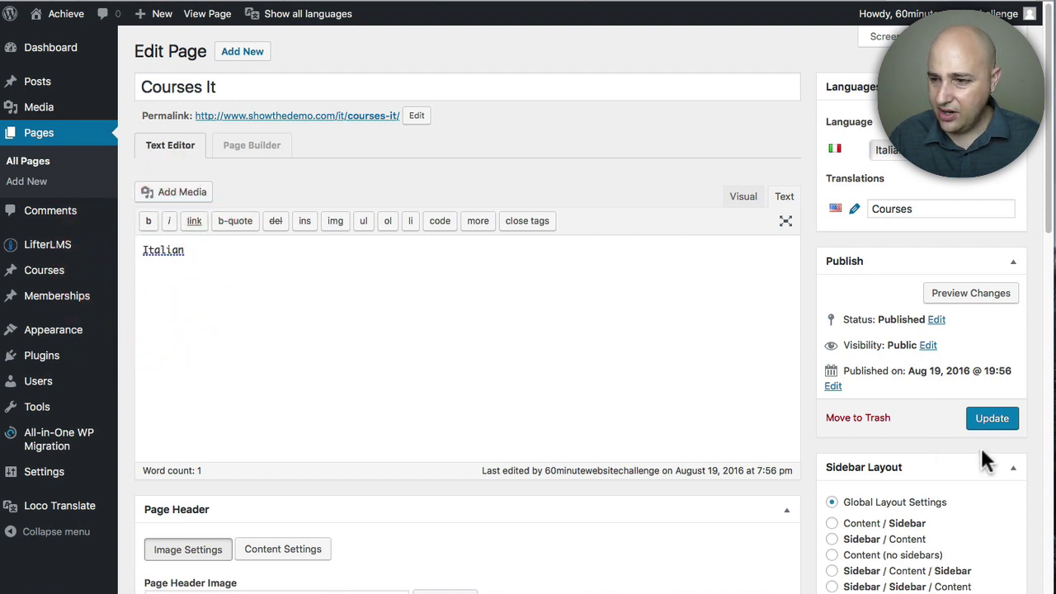
left_click(981, 417)
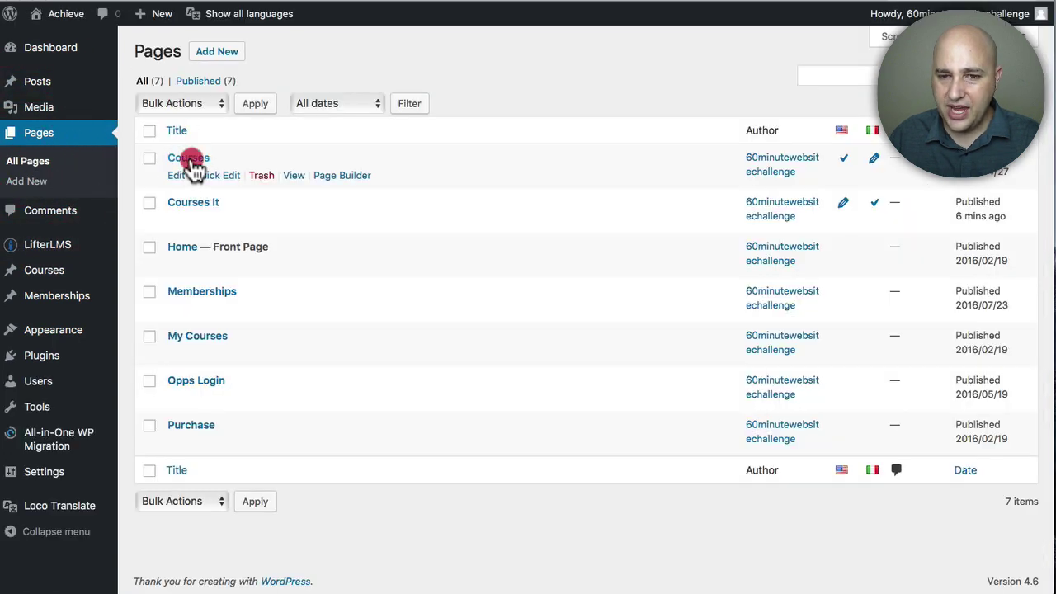
View the English Courses page on the live site and switch it to Italian with the flag switcher
left_click(189, 157)
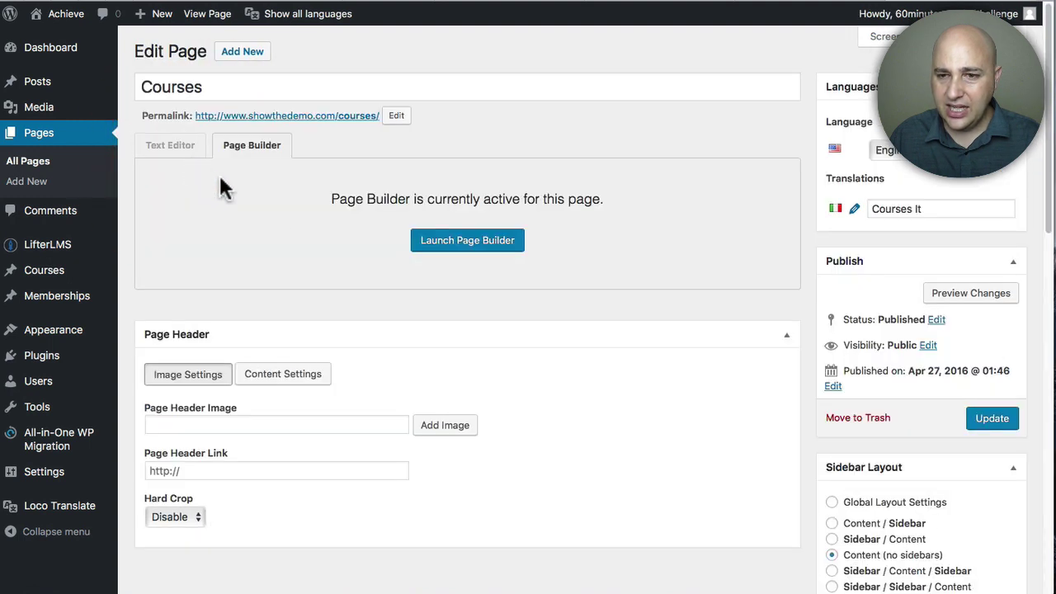
left_click(300, 117)
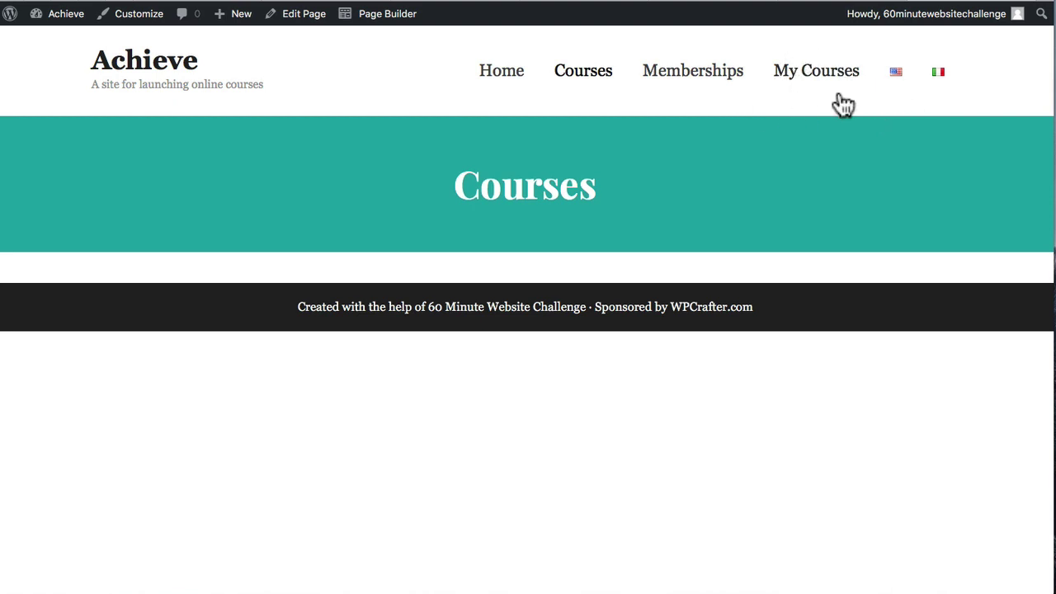
left_click(938, 73)
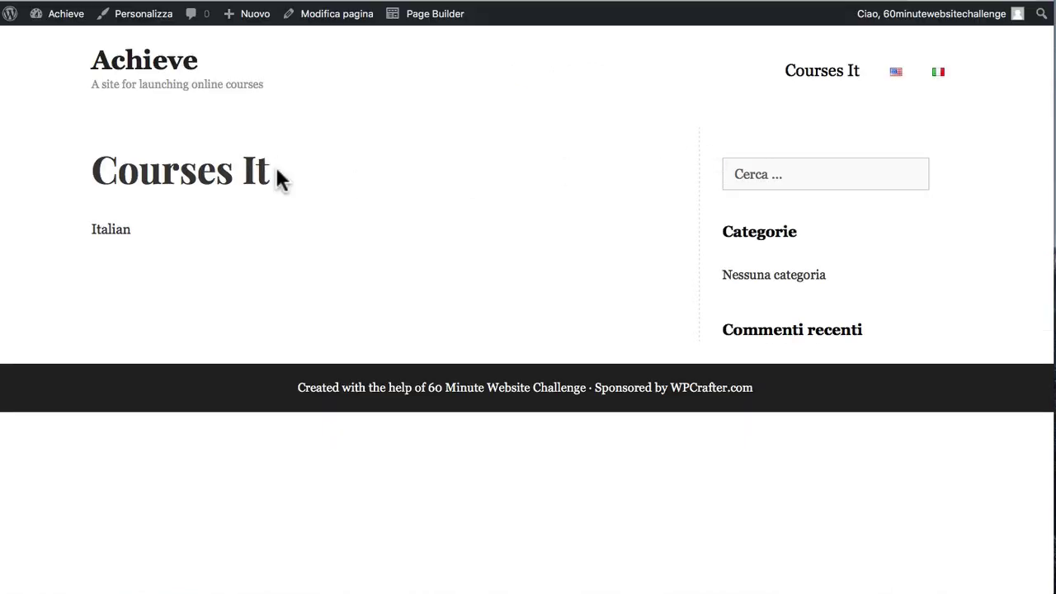
Examine the Italian page's title, body text and sidebar headings, and return to the English Courses page and the site's home page
left_click_drag(278, 177, 66, 179)
left_click_drag(146, 231, 68, 226)
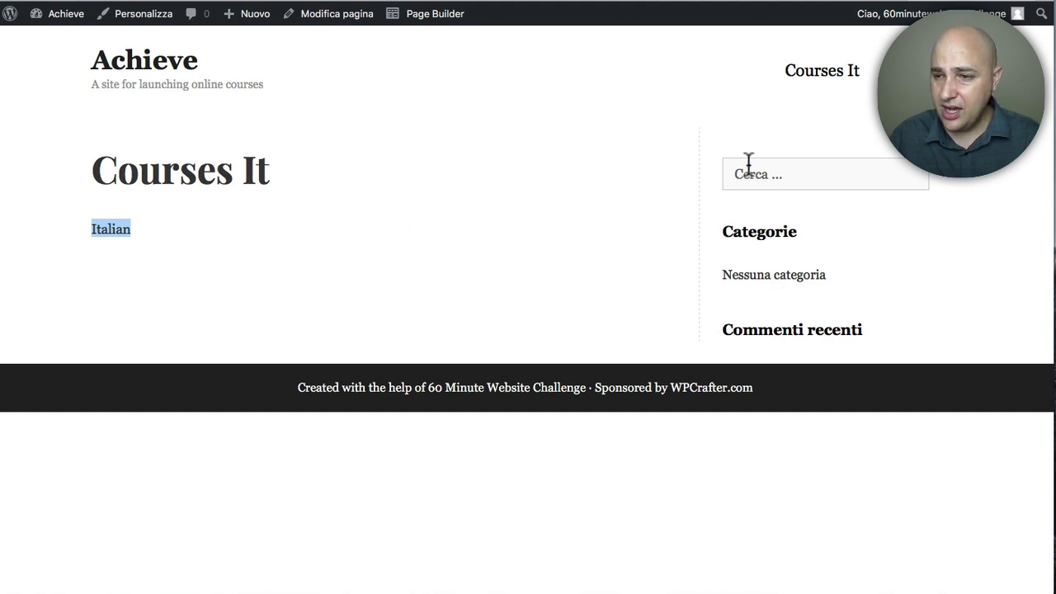
left_click_drag(802, 232, 707, 230)
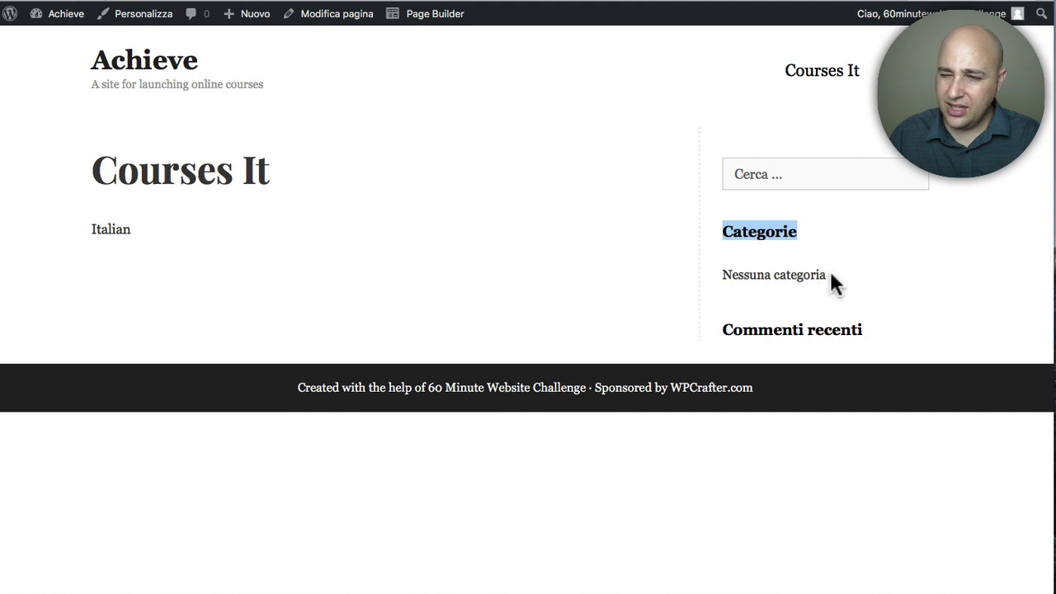
left_click_drag(831, 274, 703, 273)
left_click_drag(862, 327, 719, 327)
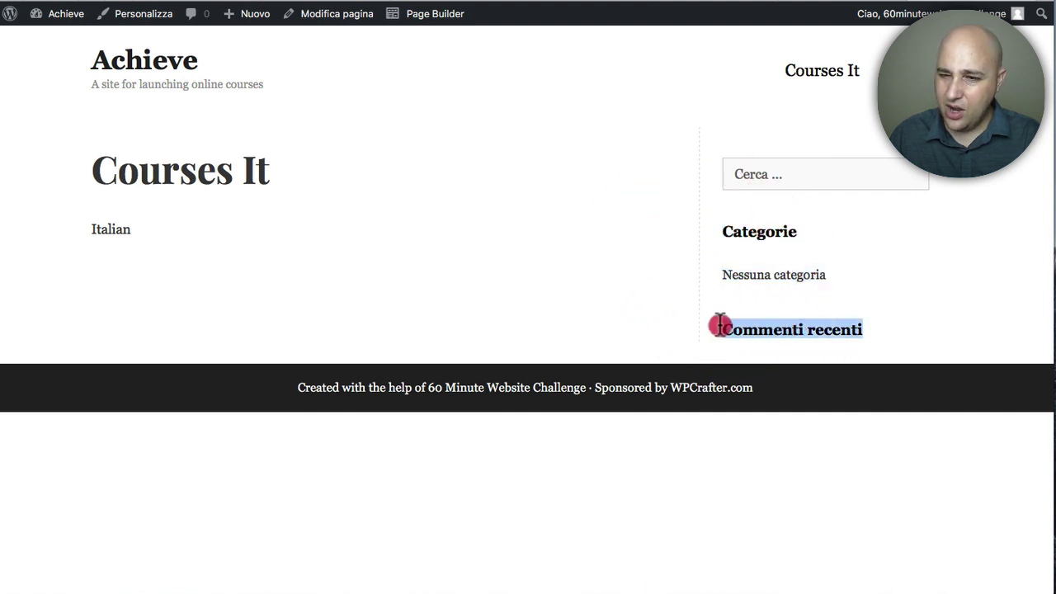
left_click(630, 236)
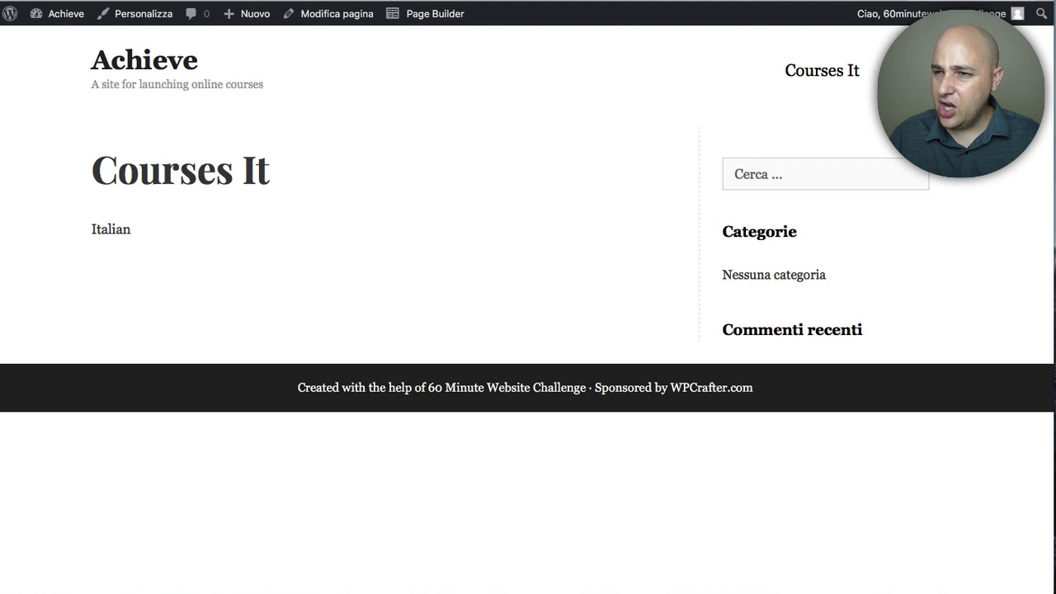
left_click(854, 104)
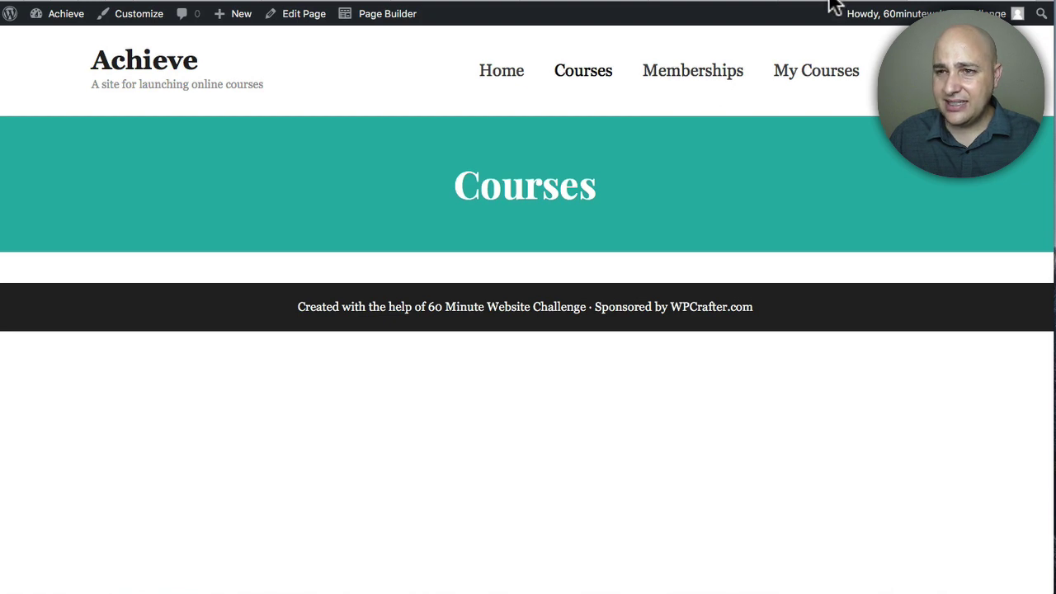
left_click(587, 10)
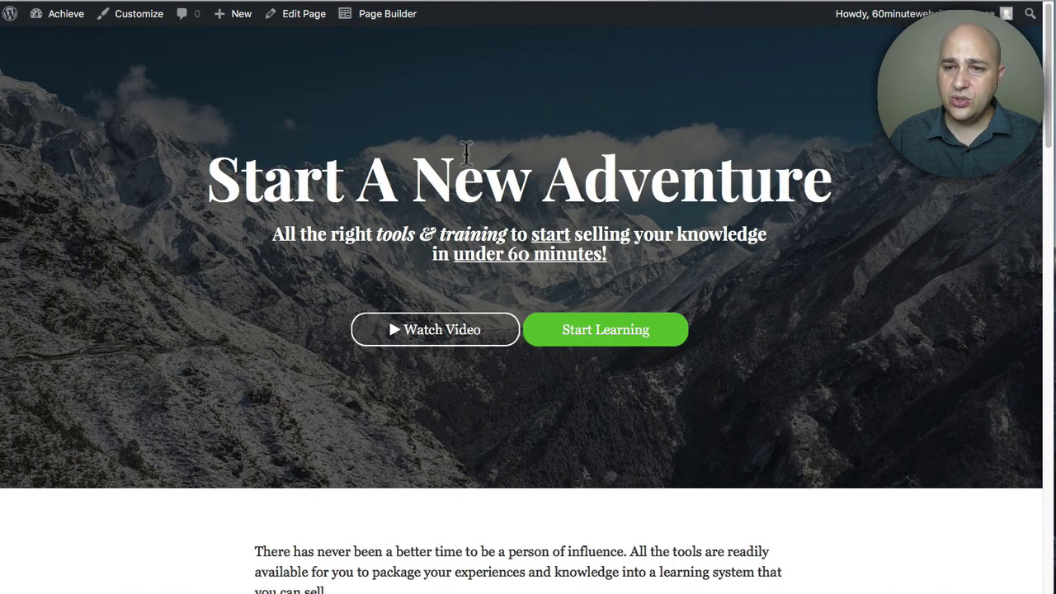